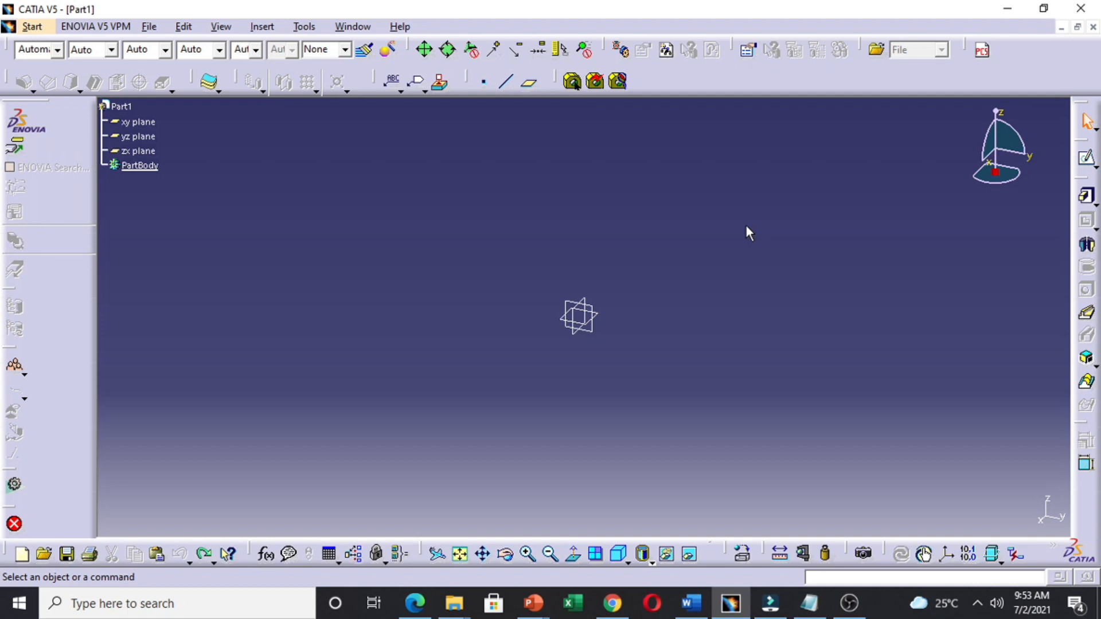
# - Start a sketch on the xy plane and draw four connected lines upward from the origin and around the right side, ending about 73 mm below it
pyautogui.click(1088, 160)
pyautogui.click(607, 317)
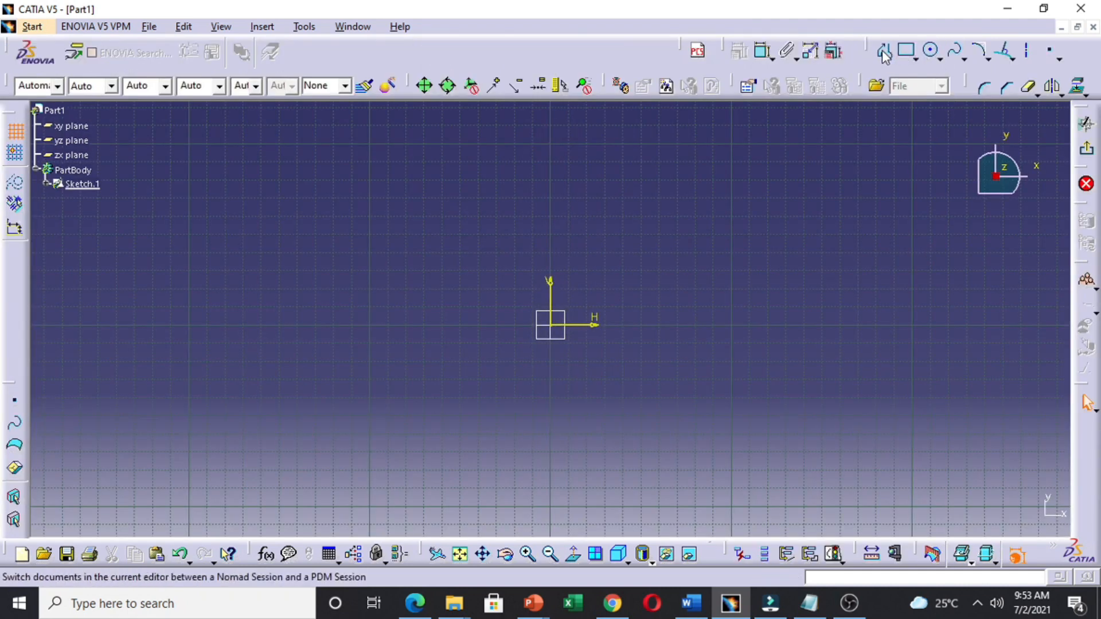
pyautogui.click(884, 53)
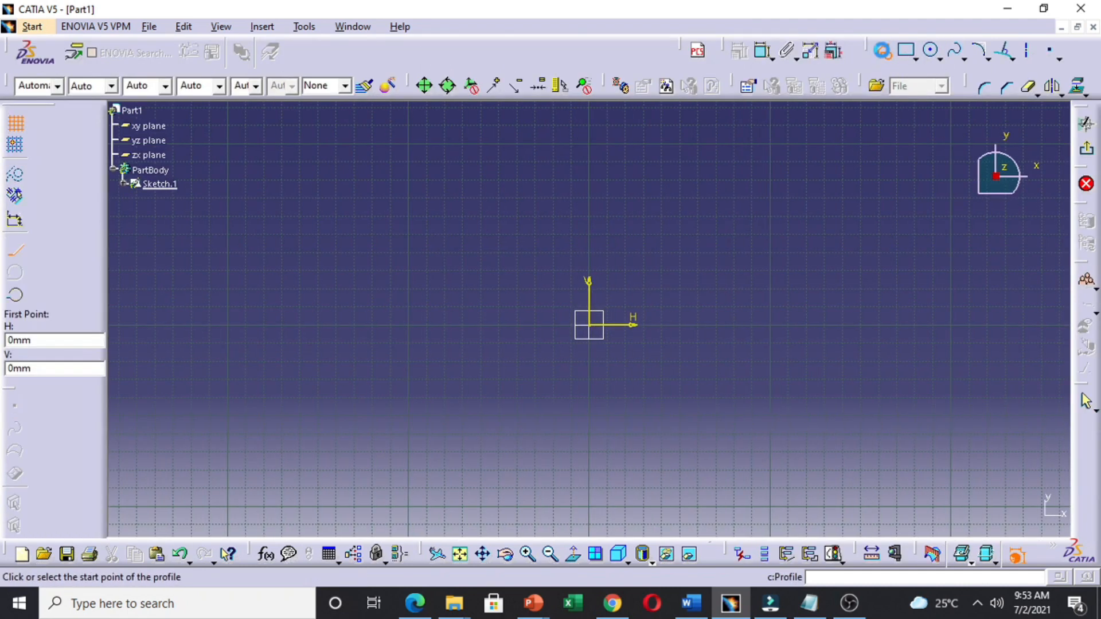
pyautogui.click(591, 324)
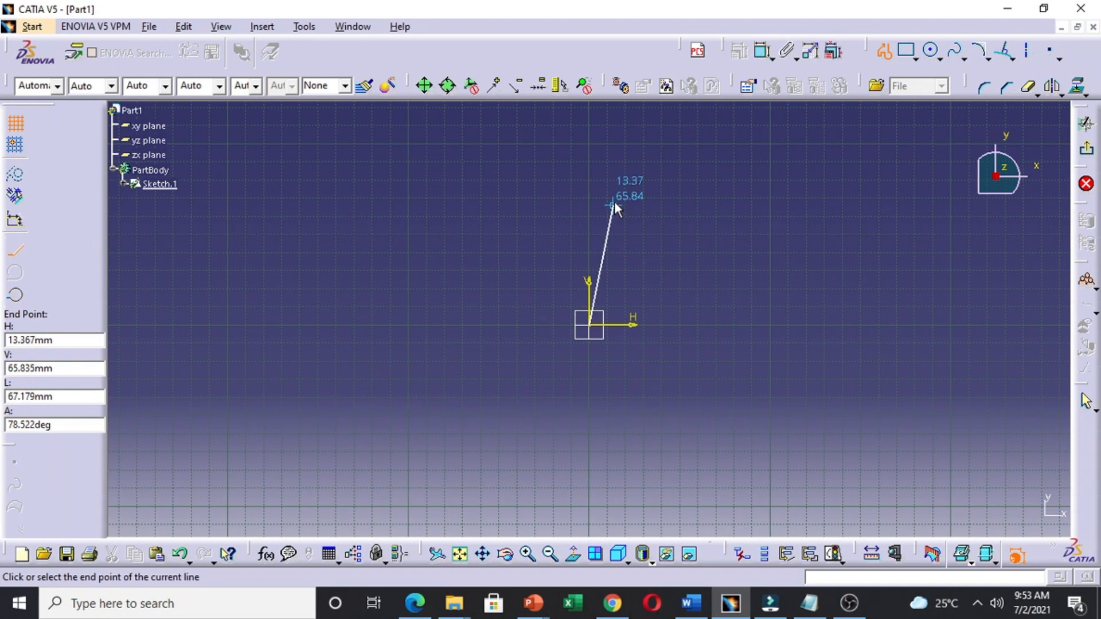
pyautogui.click(589, 150)
pyautogui.click(766, 159)
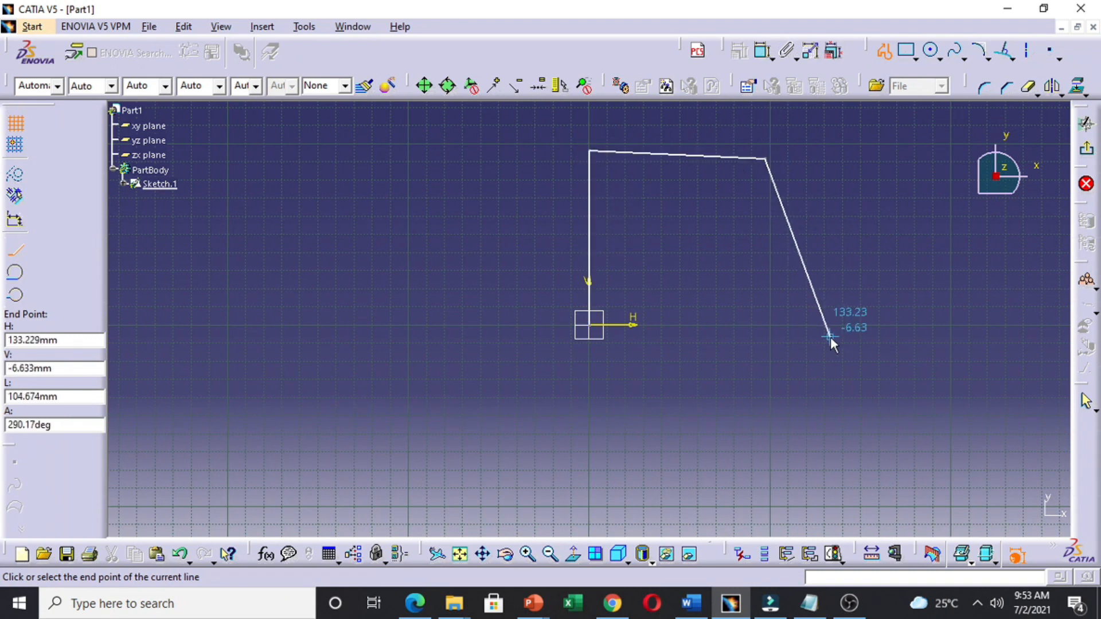
pyautogui.click(843, 365)
pyautogui.click(747, 458)
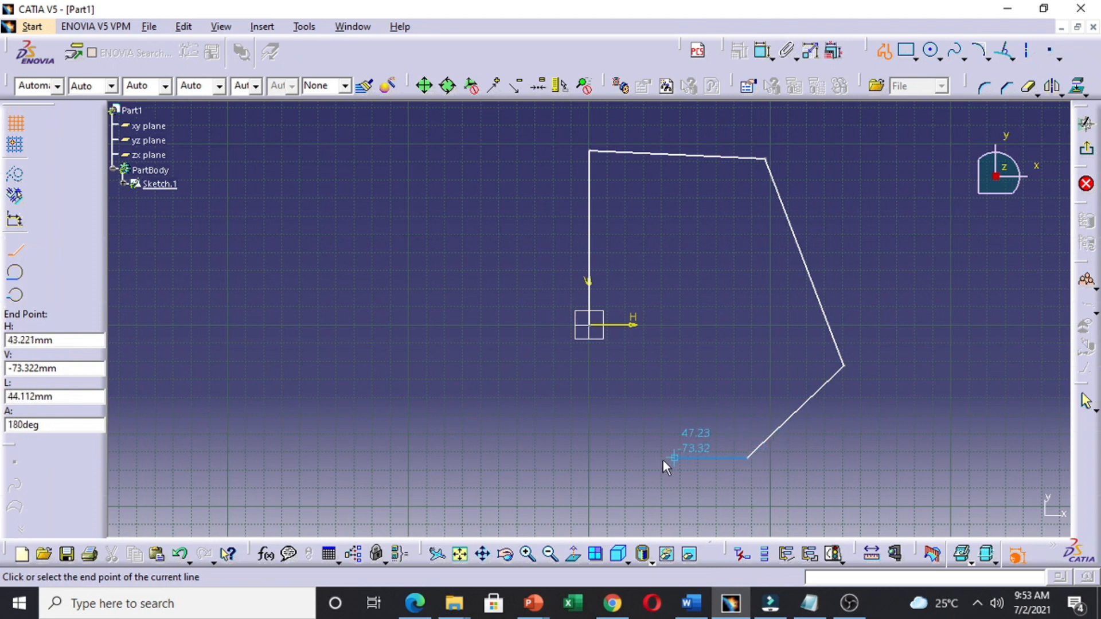
# - Continue the profile with five lines around the lower-left arm and back inward, leaving its inner end open near the origin
pyautogui.click(412, 449)
pyautogui.click(424, 341)
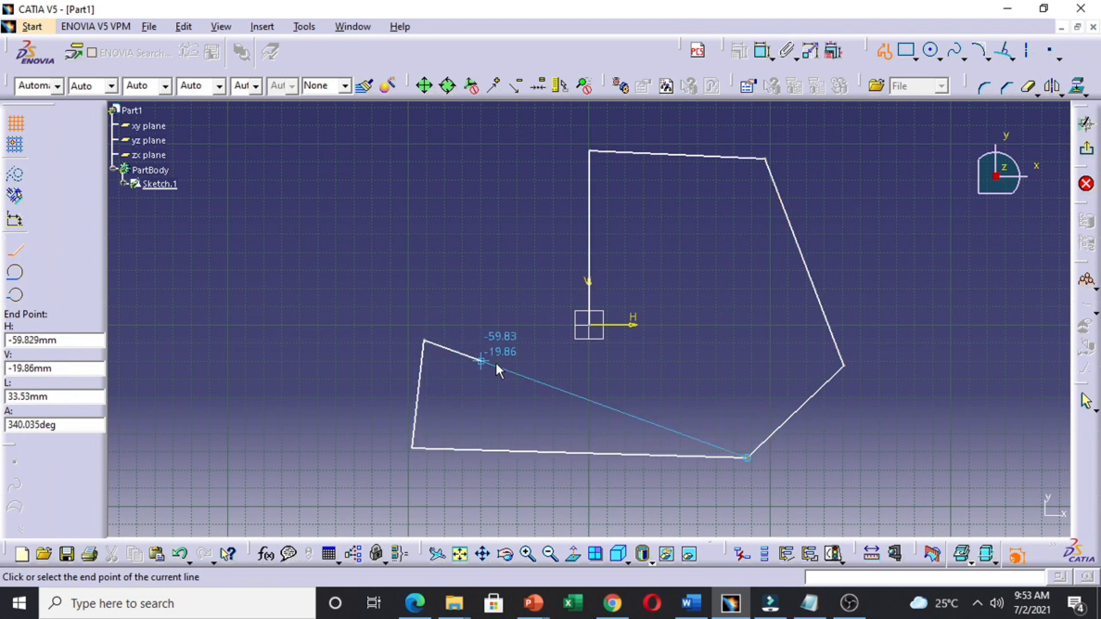
pyautogui.click(661, 400)
pyautogui.click(694, 347)
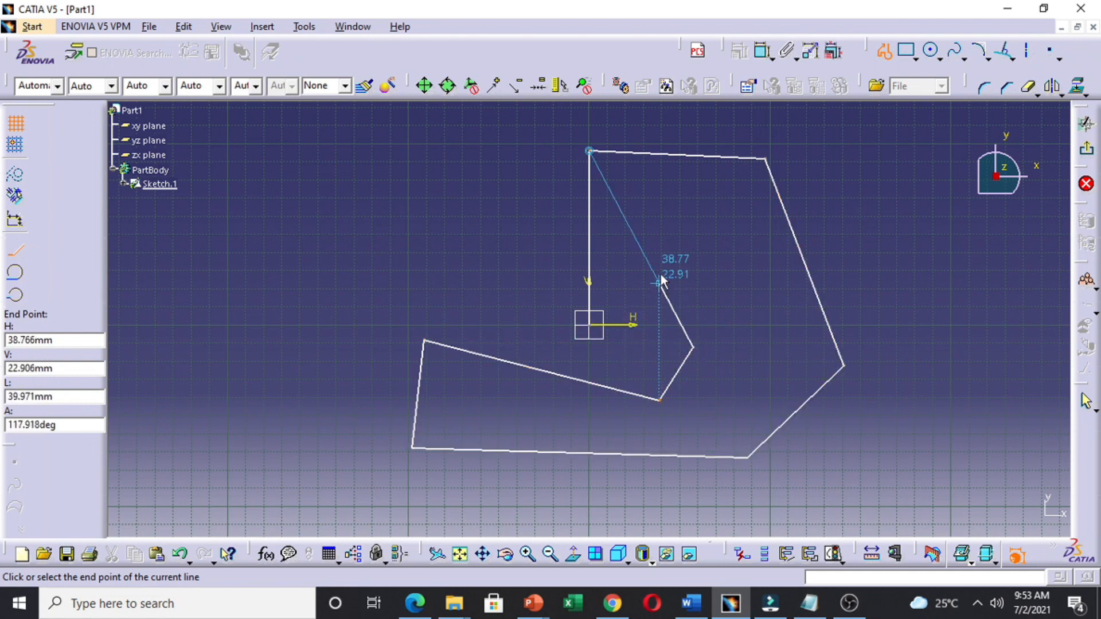
pyautogui.click(633, 272)
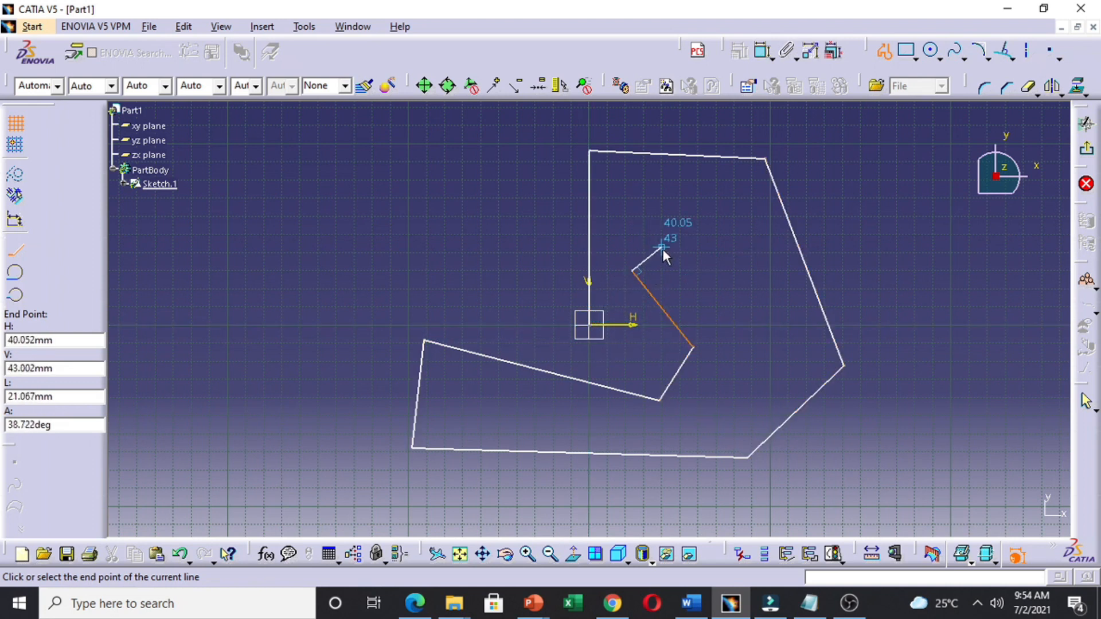
pyautogui.press('Escape')
pyautogui.hotkey('ctrl', 'a')
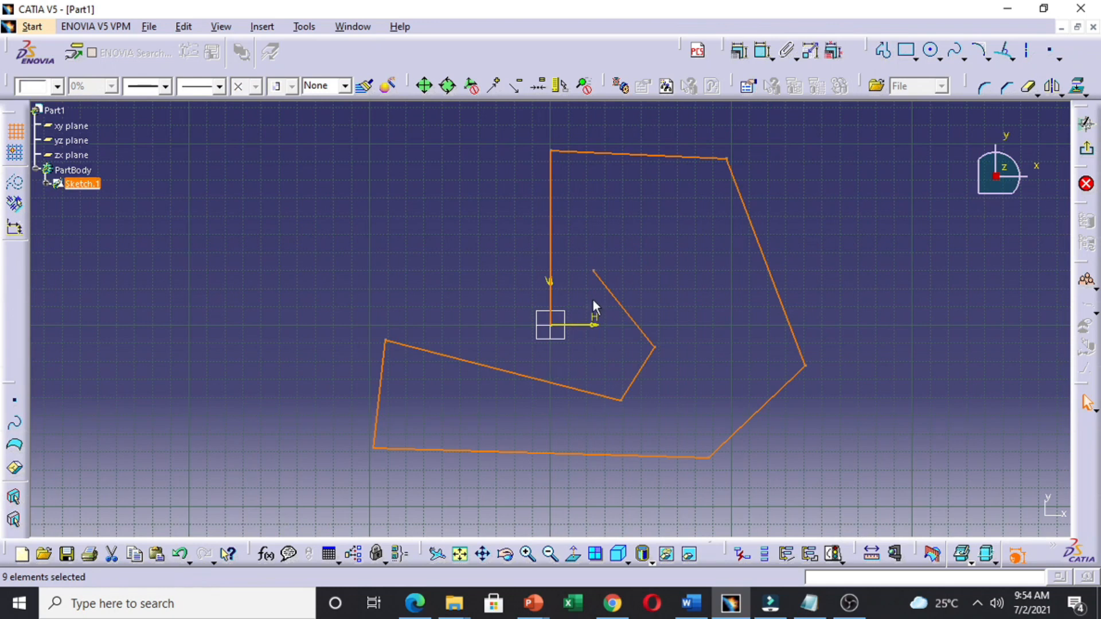
pyautogui.click(886, 259)
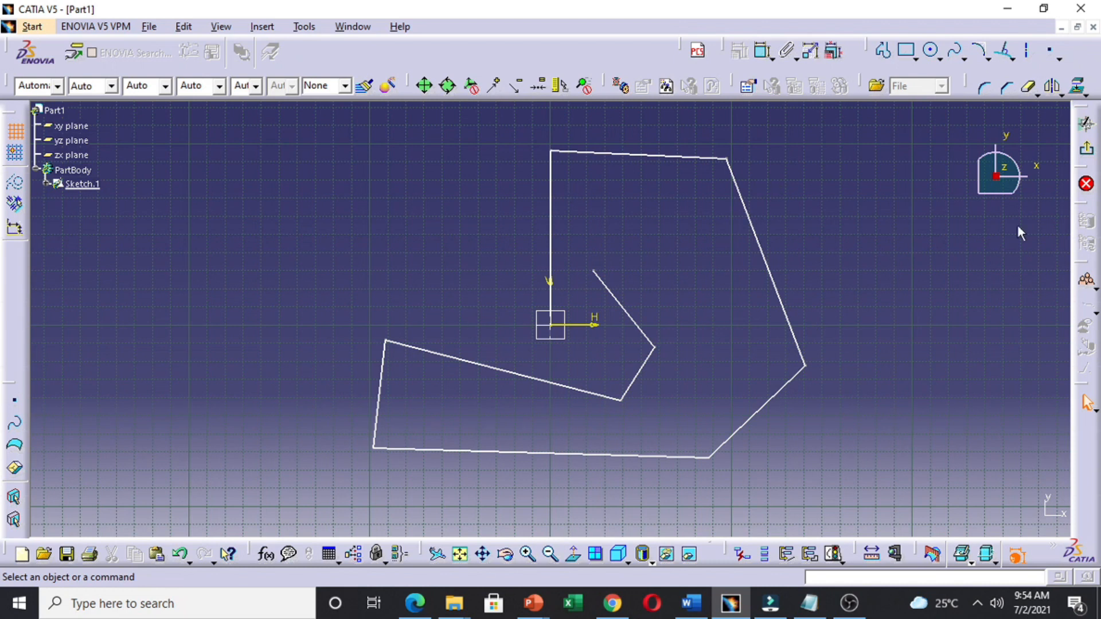
# - Exit the sketch and try to pad the open profile 20 mm without the Thick option
pyautogui.click(1089, 154)
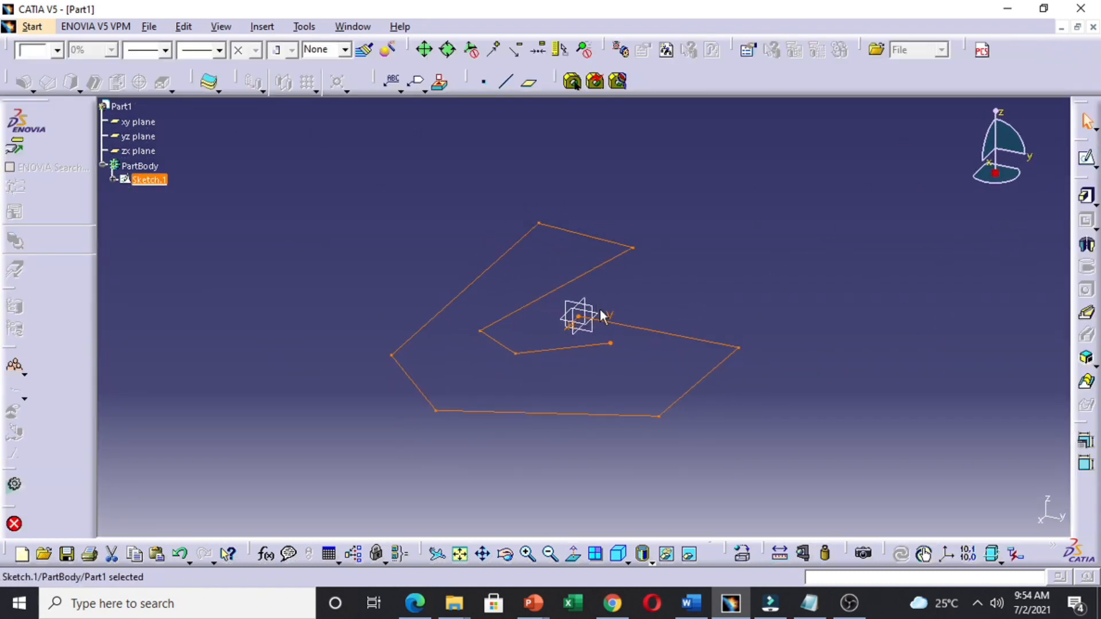
pyautogui.click(1087, 197)
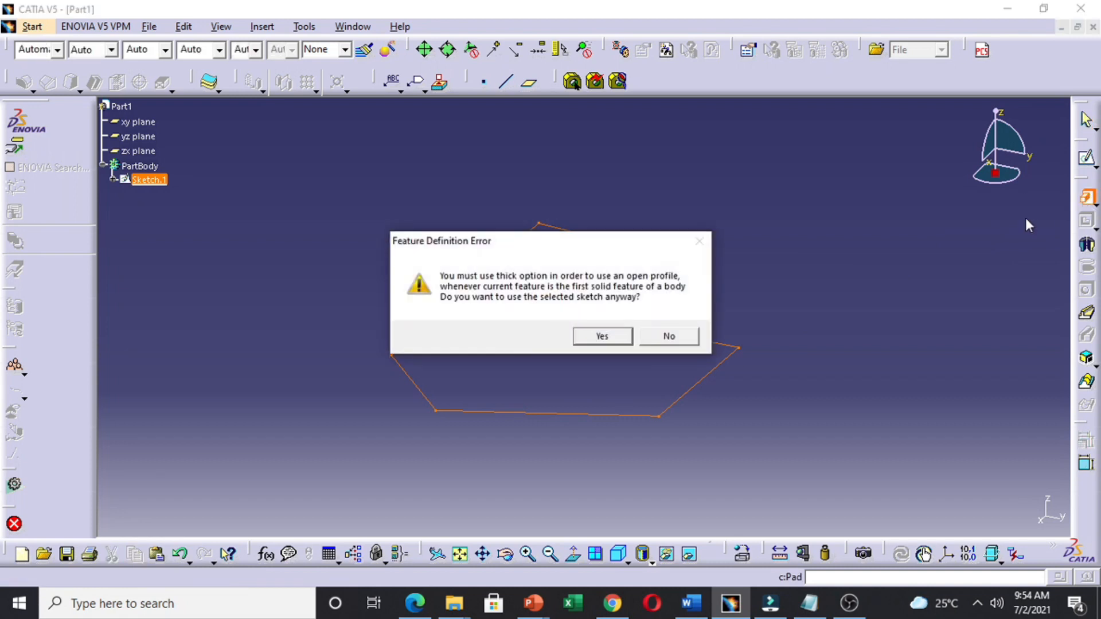
pyautogui.click(601, 336)
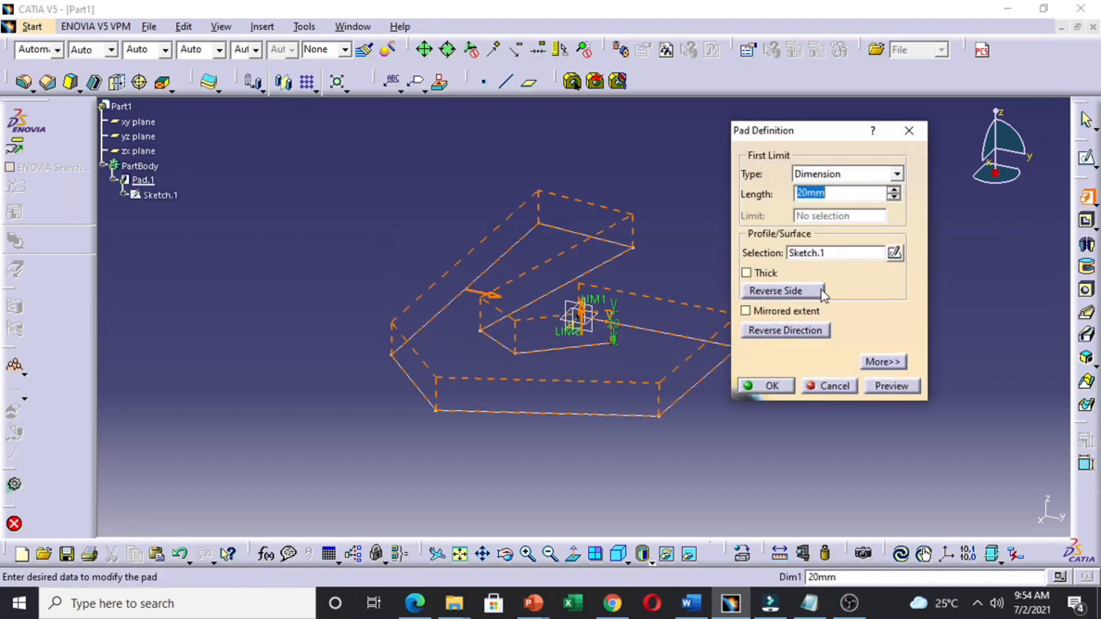
pyautogui.click(782, 386)
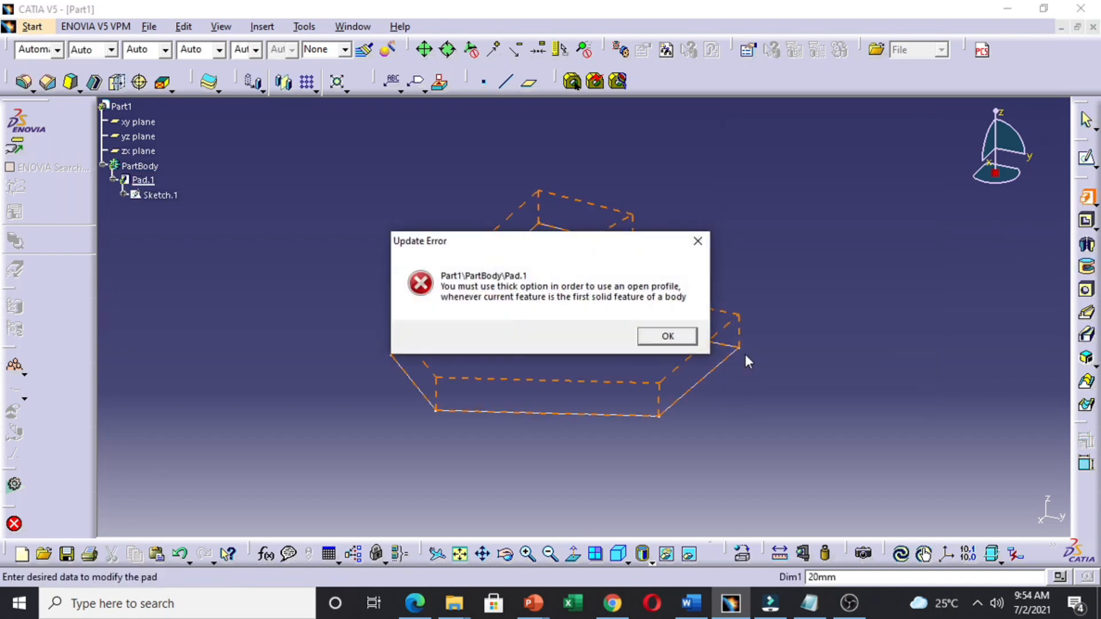
pyautogui.click(668, 337)
pyautogui.click(909, 131)
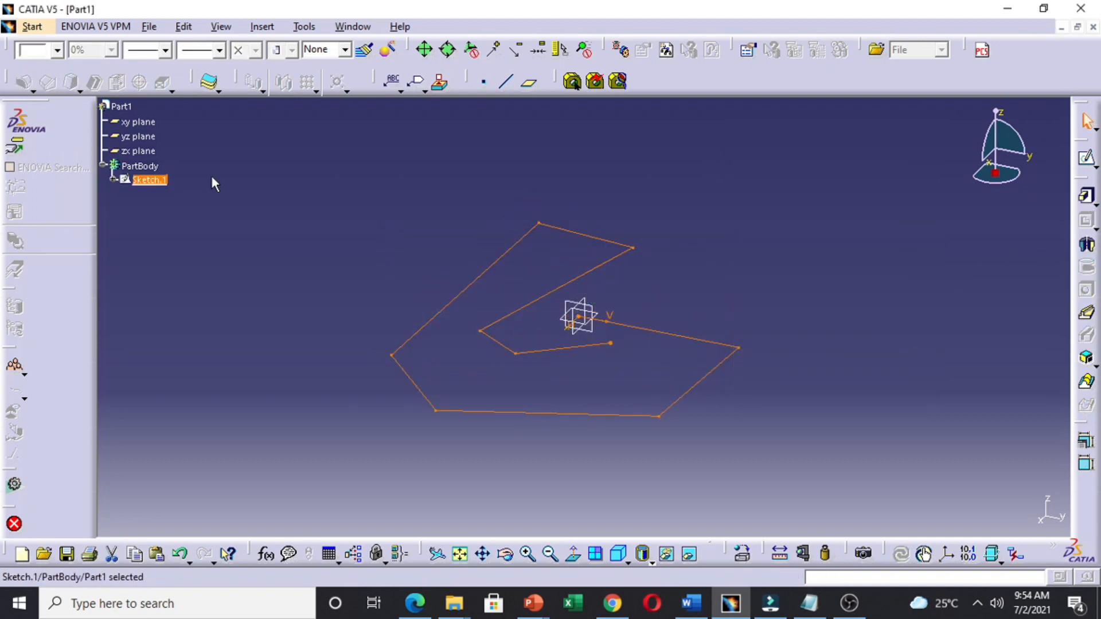
# - Reopen the sketch and close the profile with a line about 38 mm long from its inner open end to the origin
pyautogui.doubleClick(156, 179)
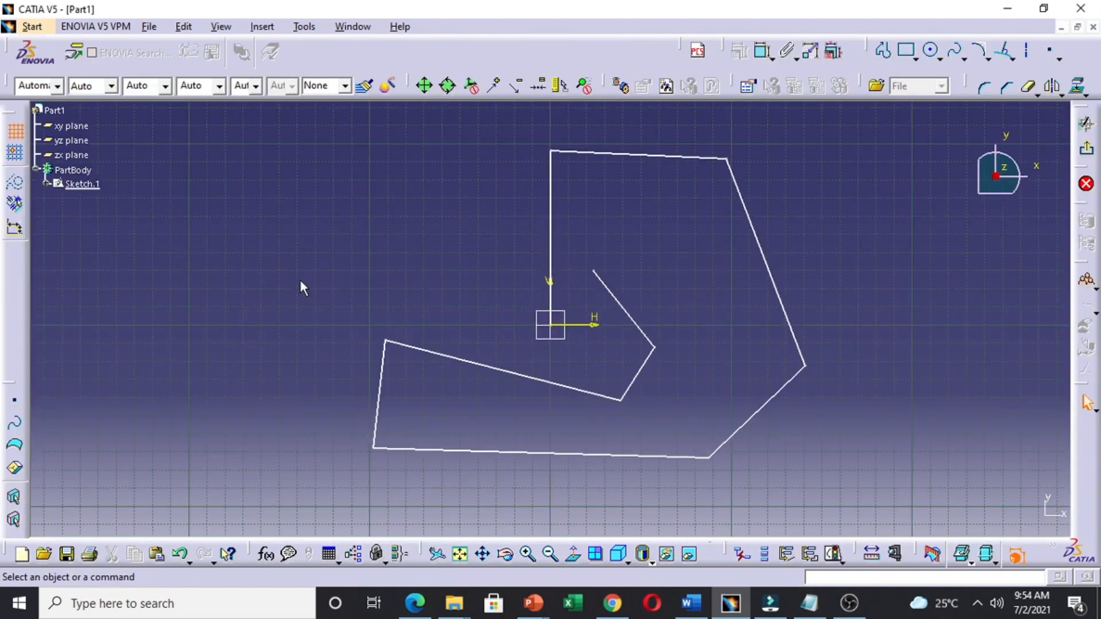
pyautogui.click(882, 50)
pyautogui.click(632, 270)
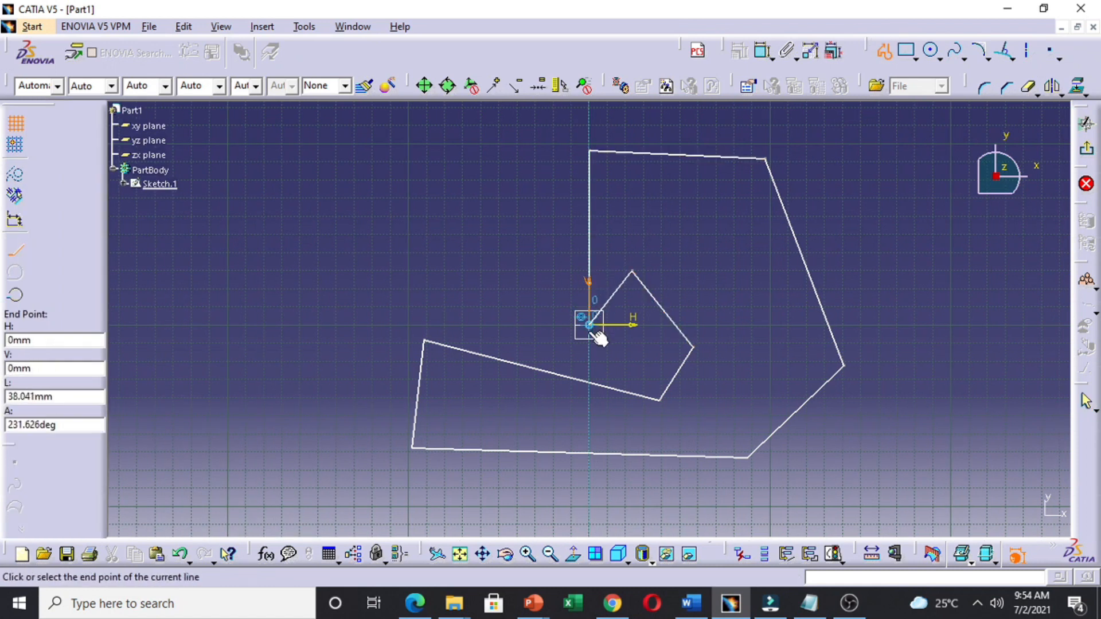
pyautogui.click(589, 325)
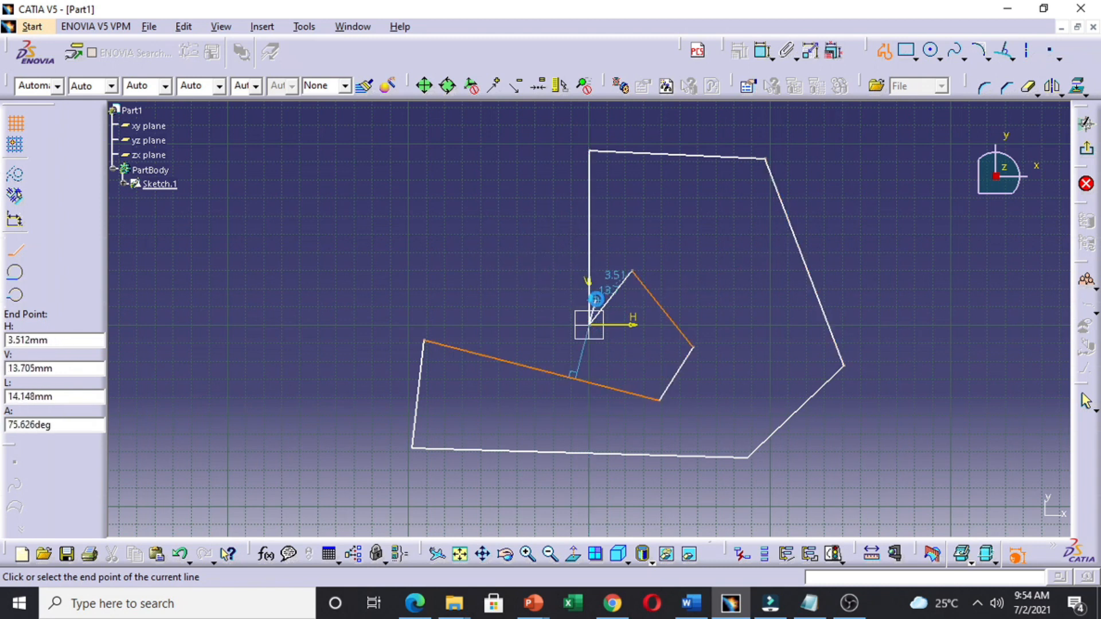
pyautogui.click(631, 271)
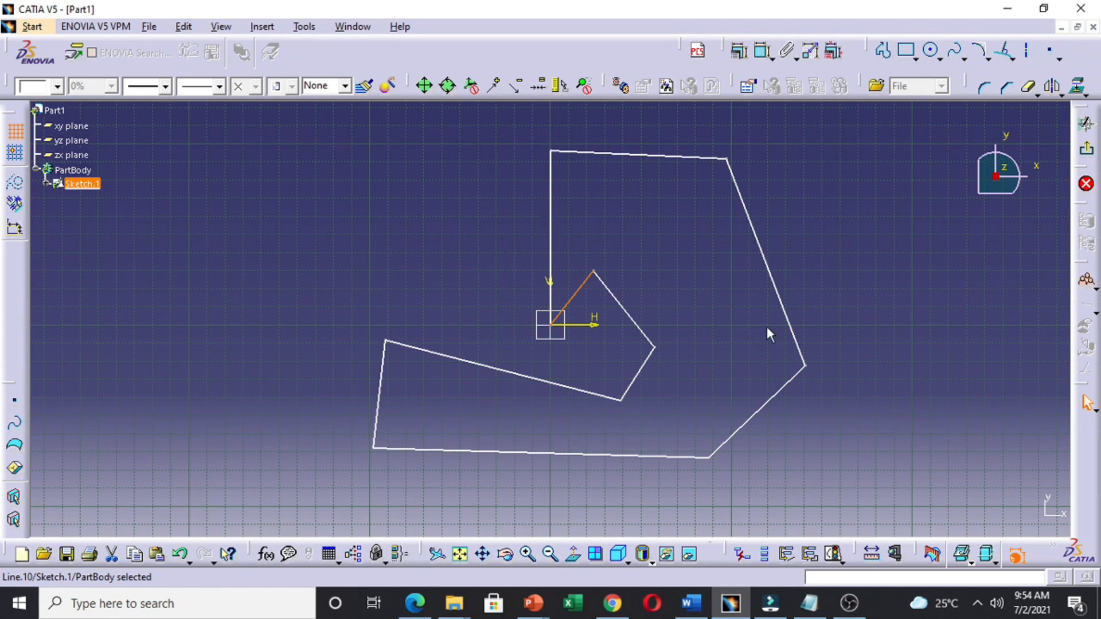
pyautogui.click(672, 436)
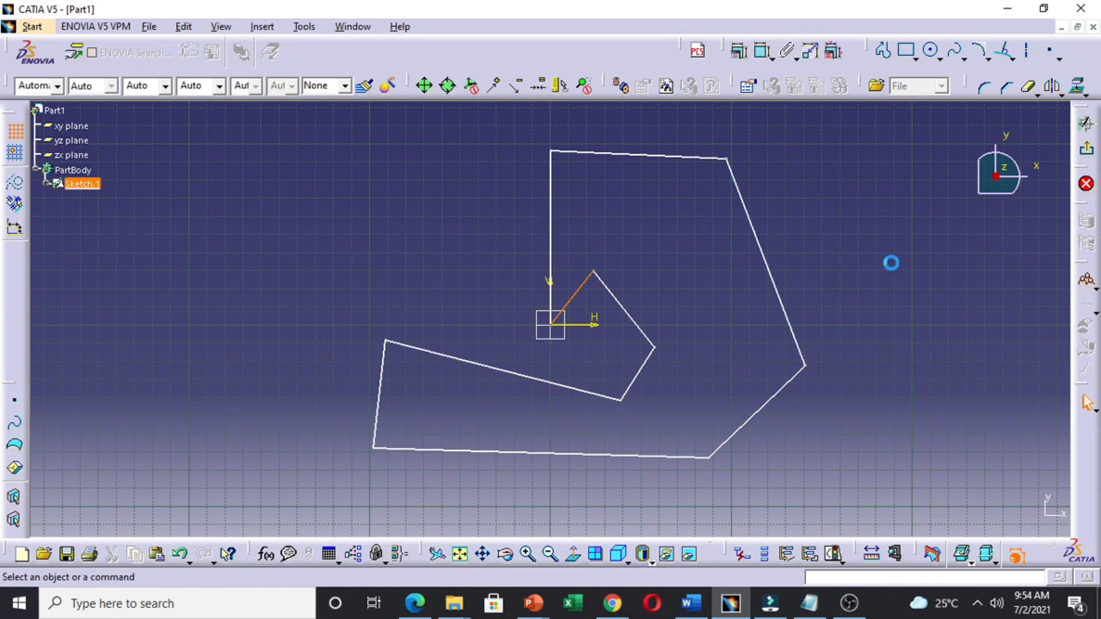
# - Exit the sketch and pad the closed profile 20 mm
pyautogui.click(1090, 154)
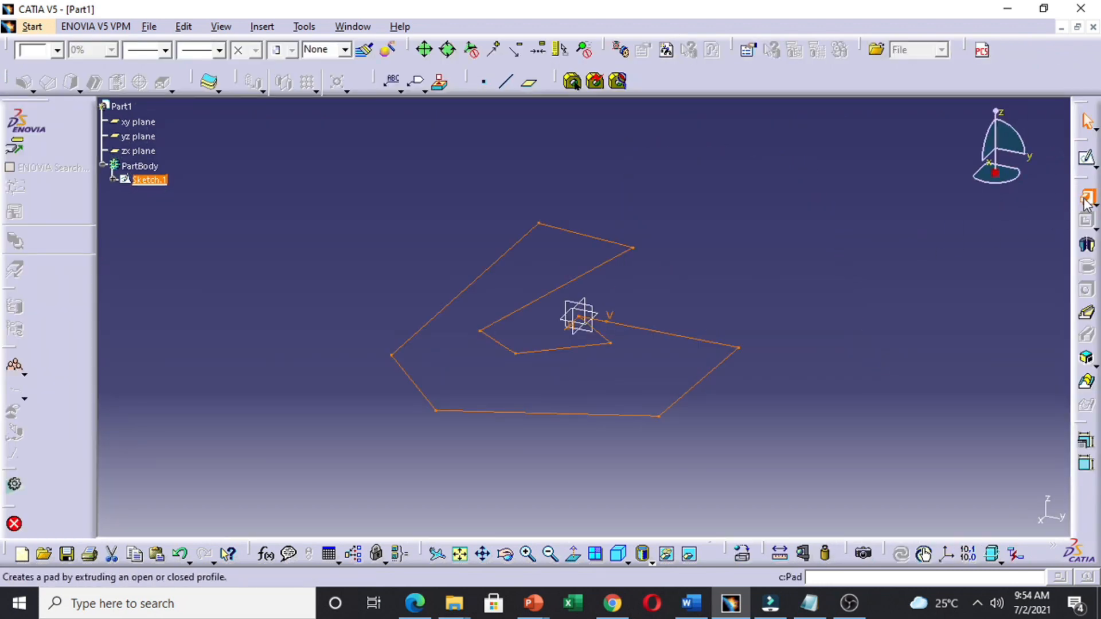
pyautogui.click(1087, 201)
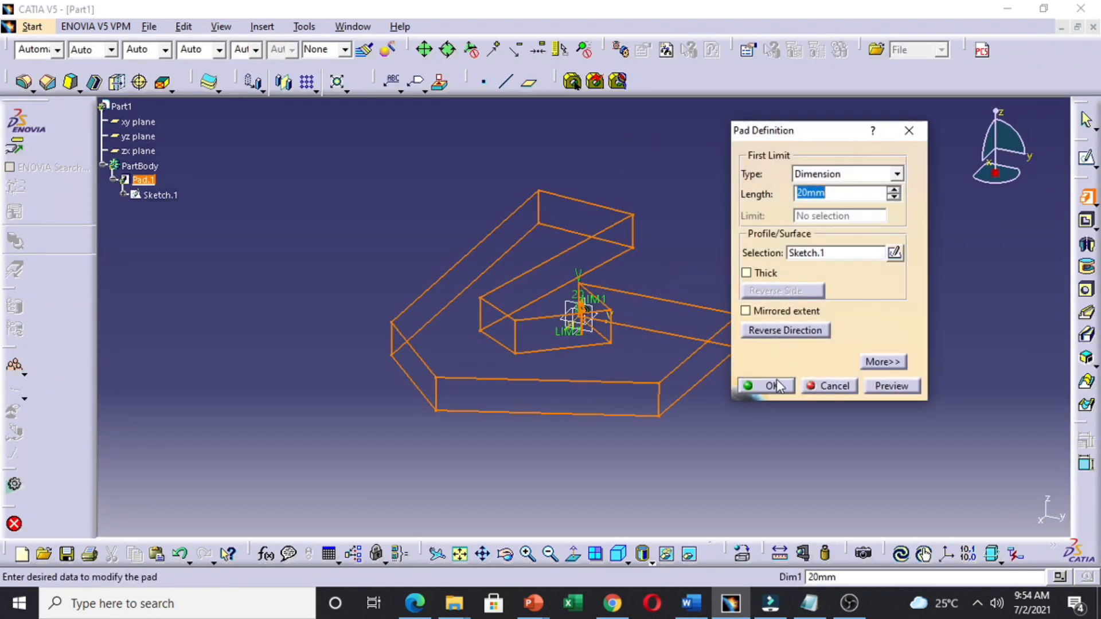
pyautogui.click(776, 386)
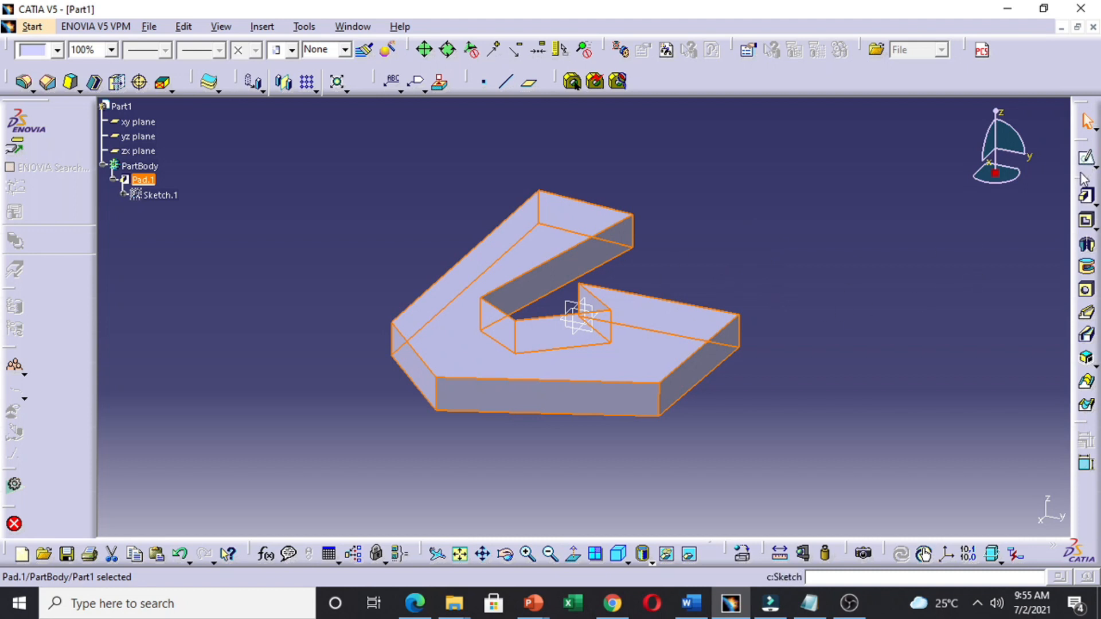
pyautogui.click(723, 270)
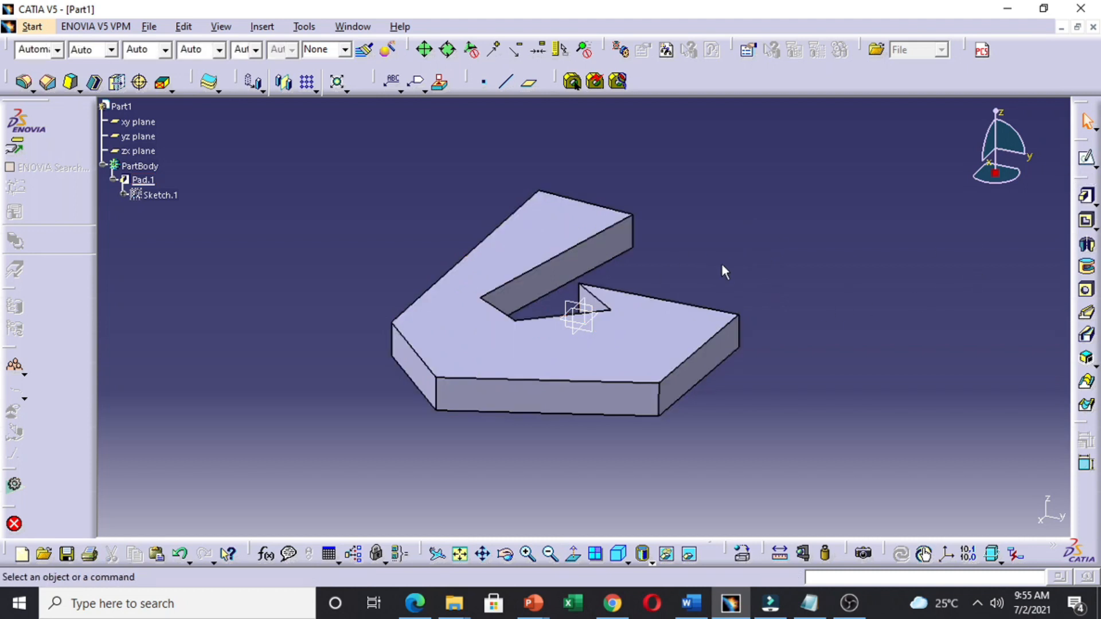
# - Start a new sketch on the xy plane and draw the first slanted line of a five-pointed star to the right of the pad
pyautogui.click(1080, 163)
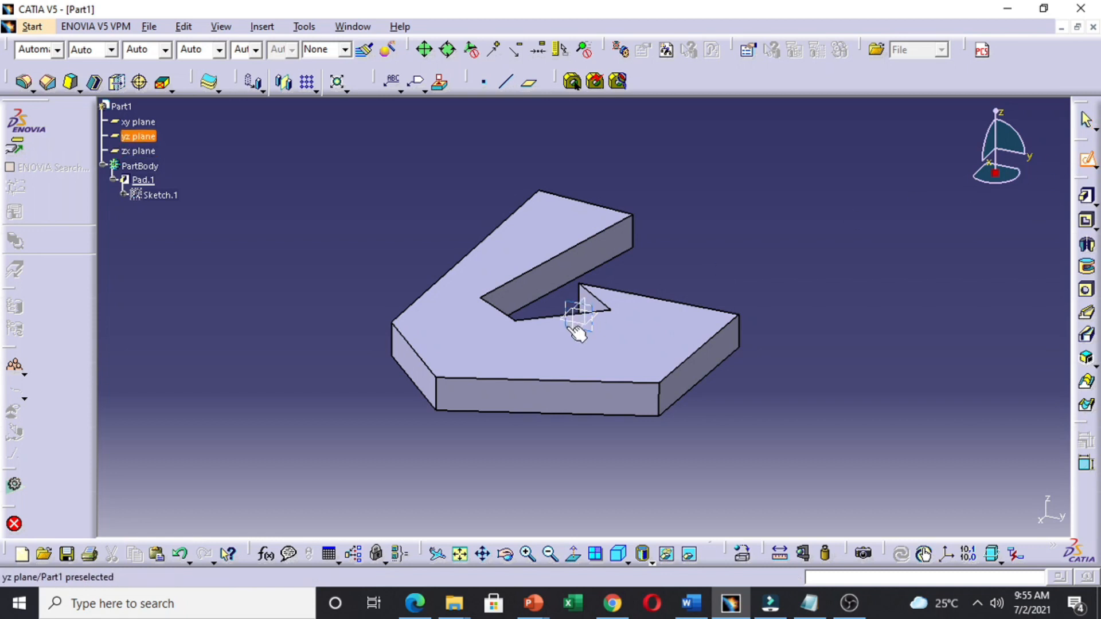
pyautogui.click(565, 321)
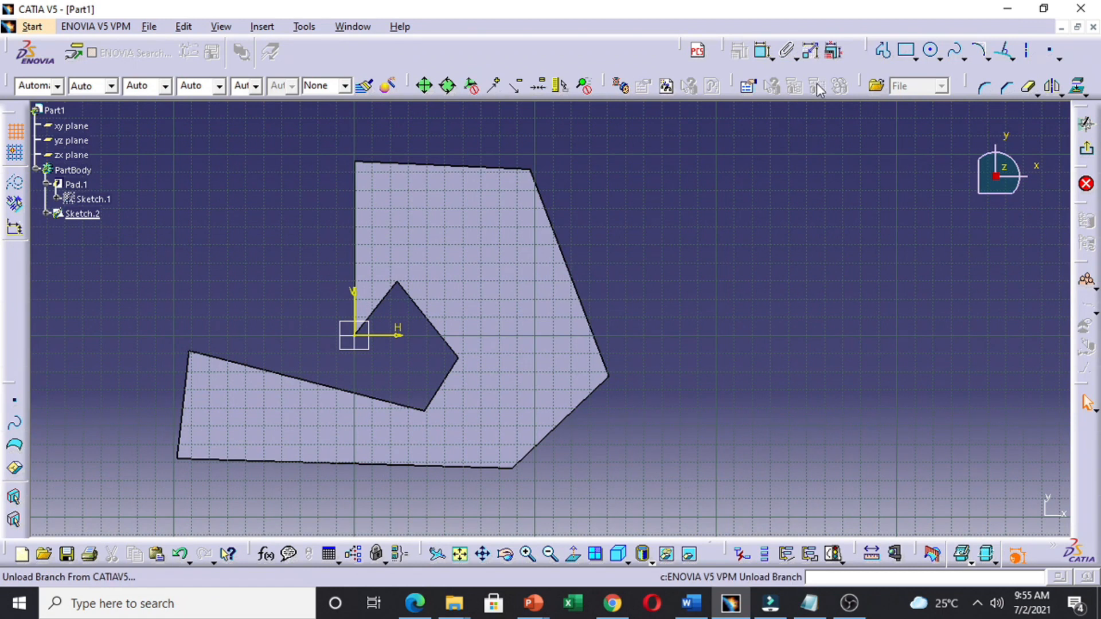
pyautogui.click(882, 51)
pyautogui.click(730, 276)
pyautogui.moveTo(859, 159); pyautogui.dragTo(846, 290)
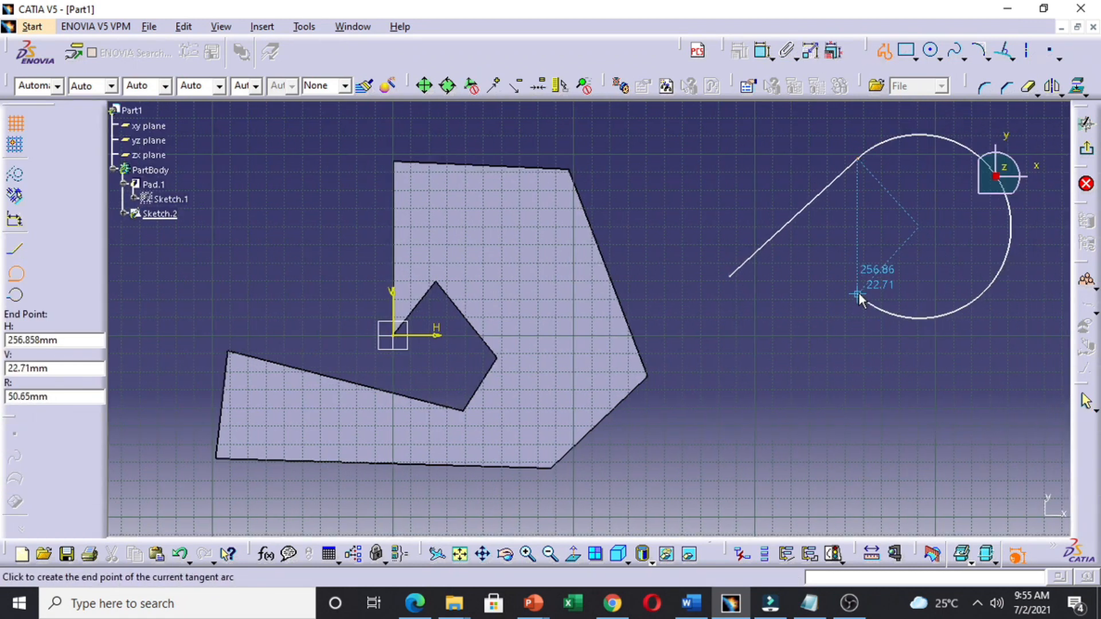
pyautogui.press('Escape')
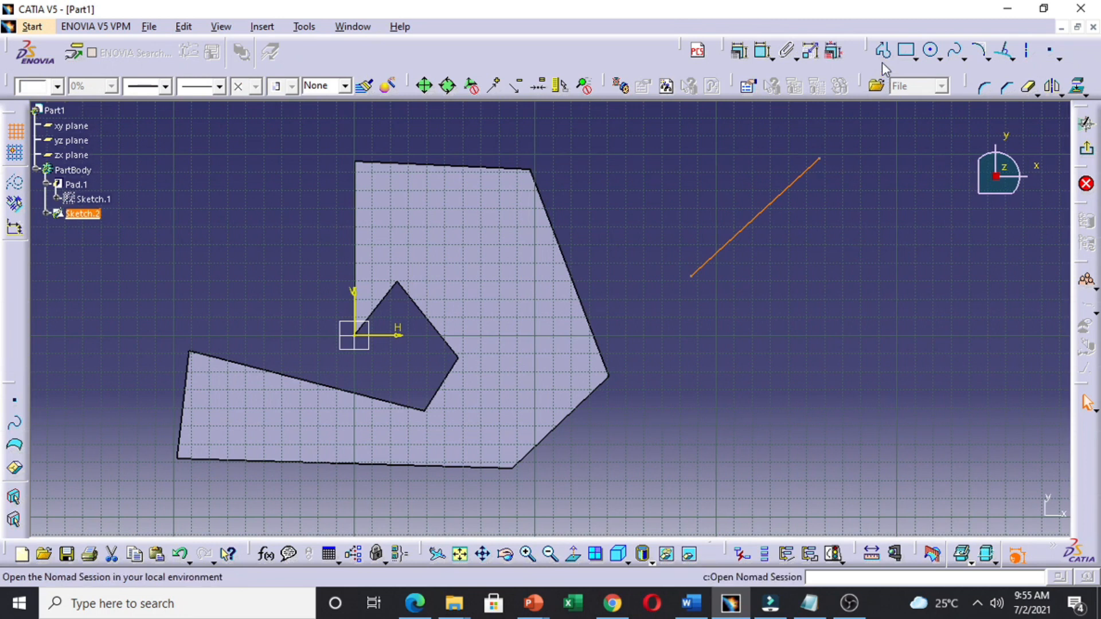
# - Draw the star's next two lines from the first line's upper end to the lower point and back up to the upper-left point
pyautogui.click(883, 57)
pyautogui.click(857, 160)
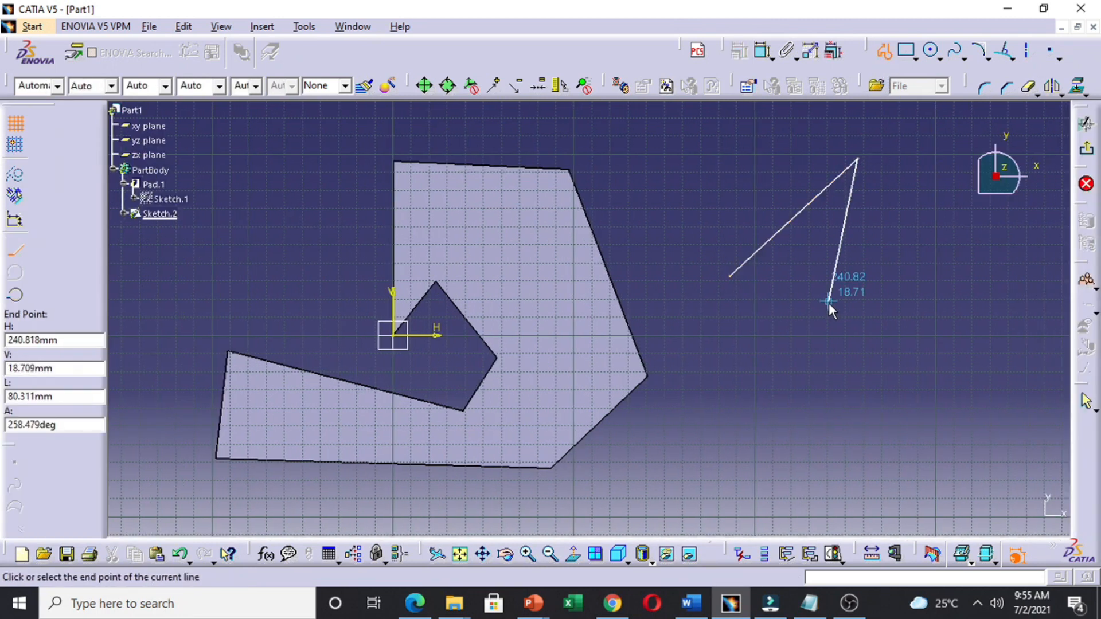
pyautogui.click(823, 322)
pyautogui.click(729, 174)
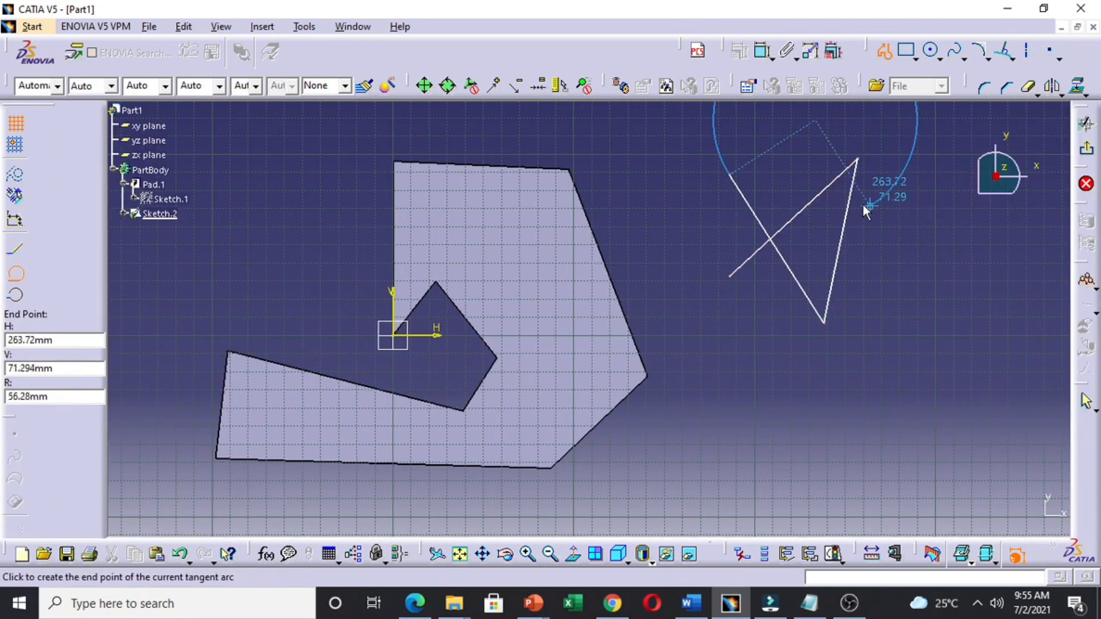
pyautogui.press('Escape')
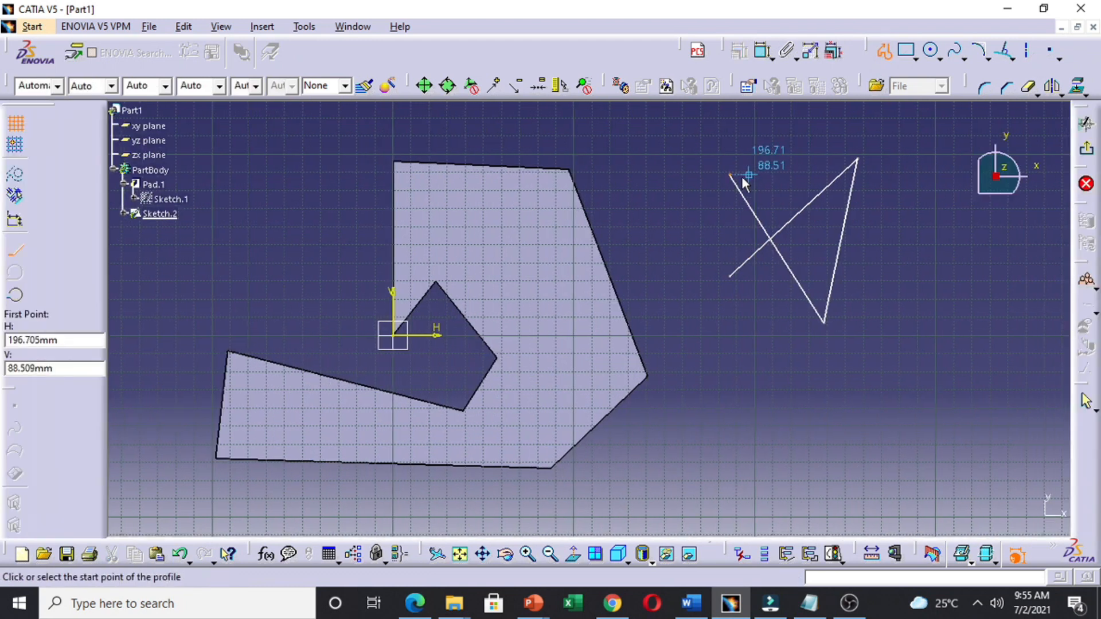
# - Complete the star with a line from its upper-left point to the right point and another back to the starting point
pyautogui.click(730, 174)
pyautogui.moveTo(945, 235); pyautogui.dragTo(763, 264)
pyautogui.press('Escape')
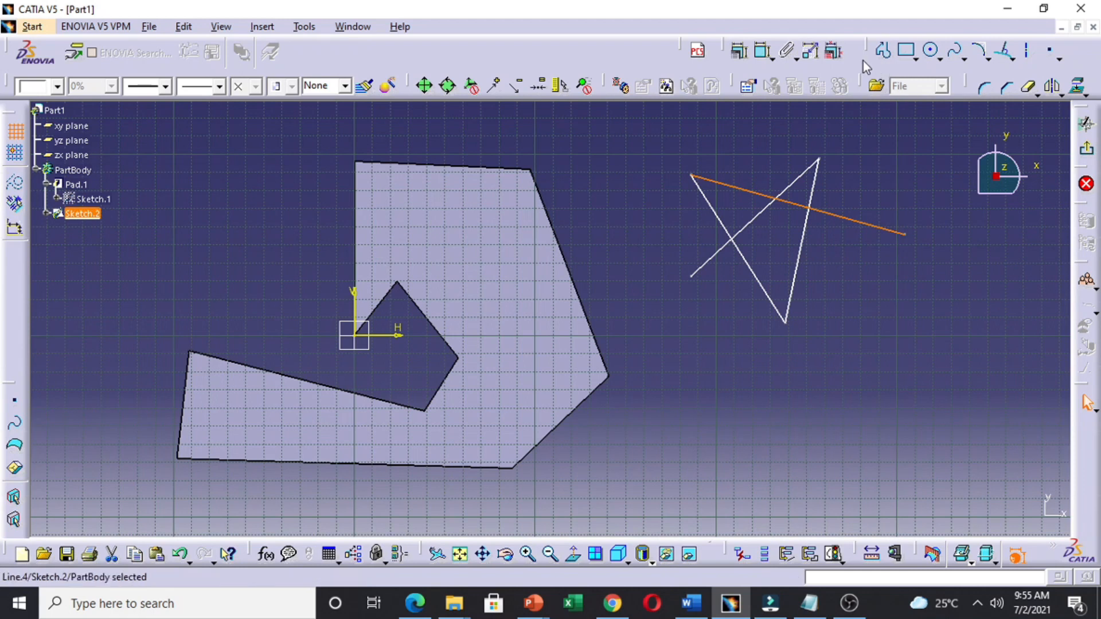
pyautogui.click(886, 53)
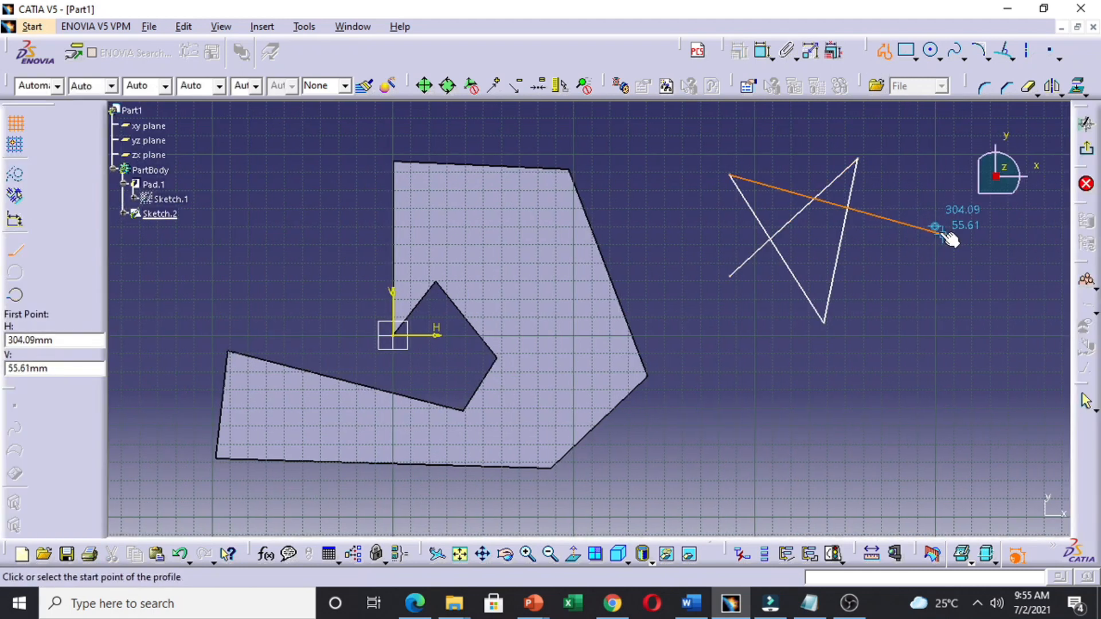
pyautogui.click(943, 235)
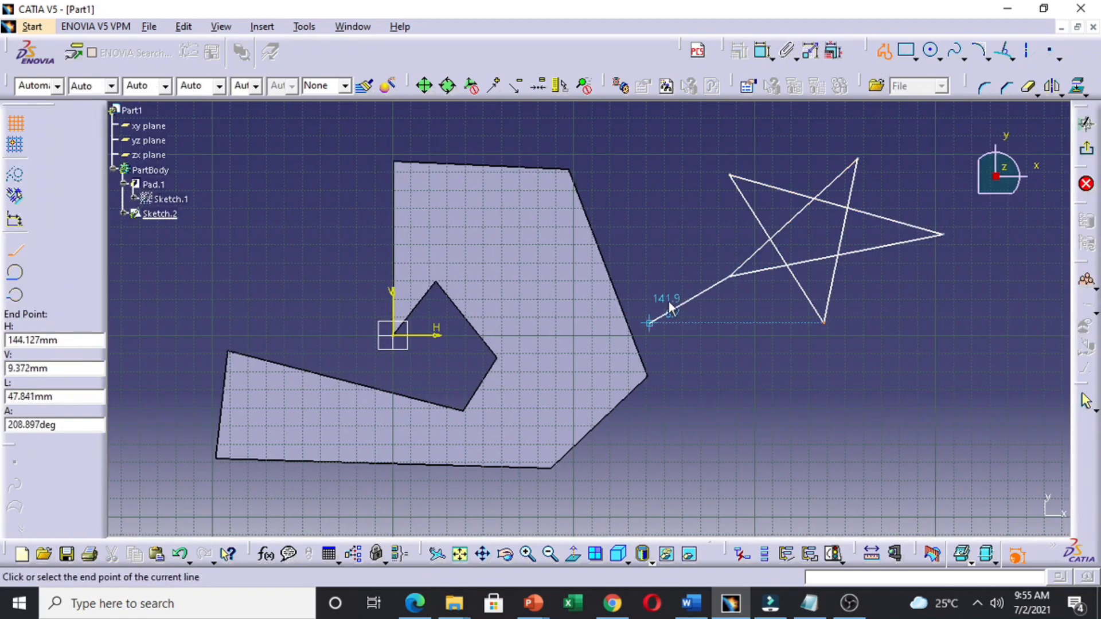
pyautogui.doubleClick(726, 273)
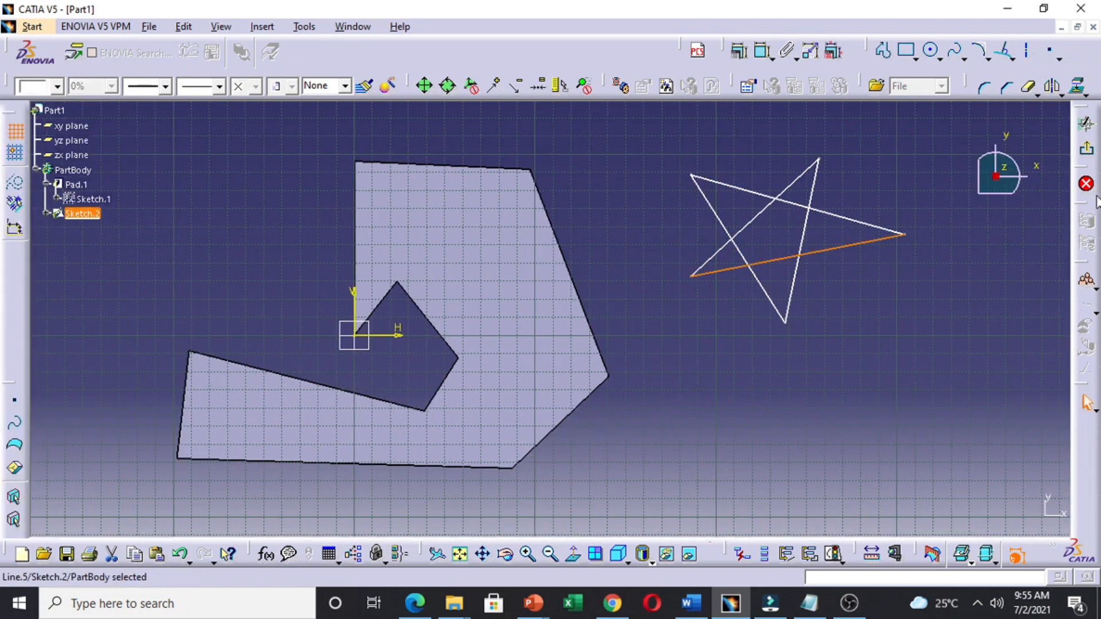
# - Exit the sketch and try to pad the self-crossing star 20 mm
pyautogui.click(971, 284)
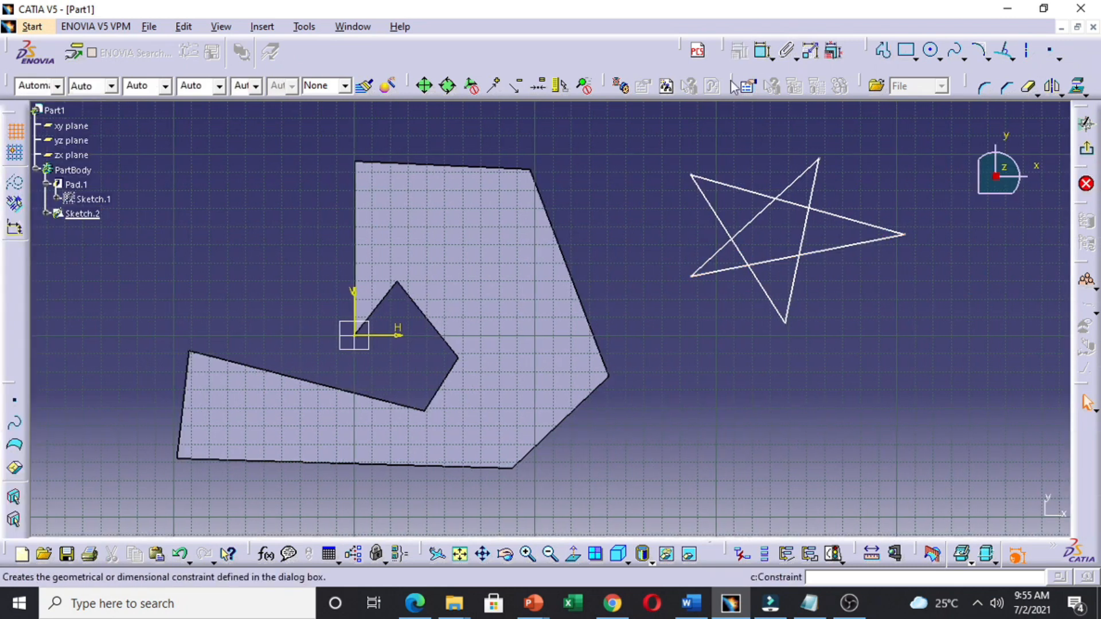
pyautogui.click(1084, 151)
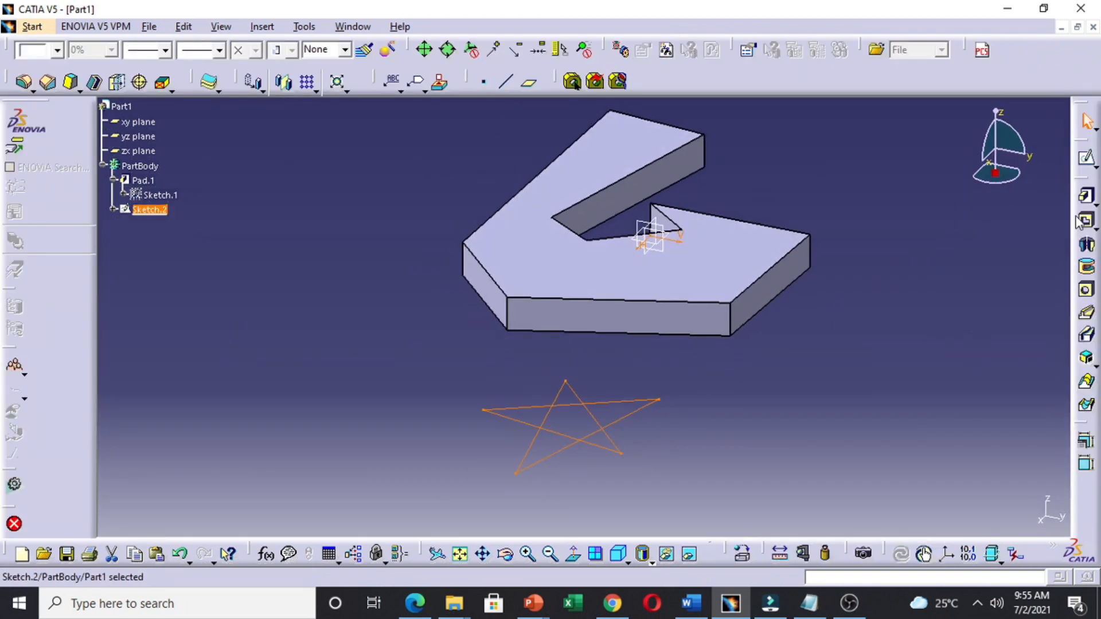
pyautogui.click(1086, 196)
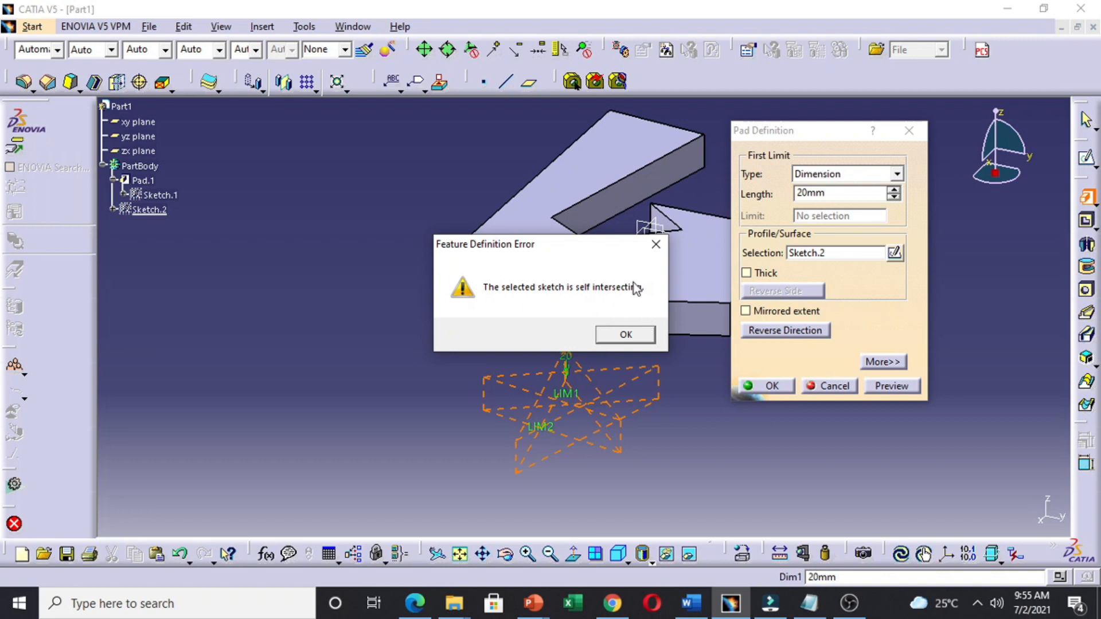
pyautogui.click(624, 336)
pyautogui.click(783, 392)
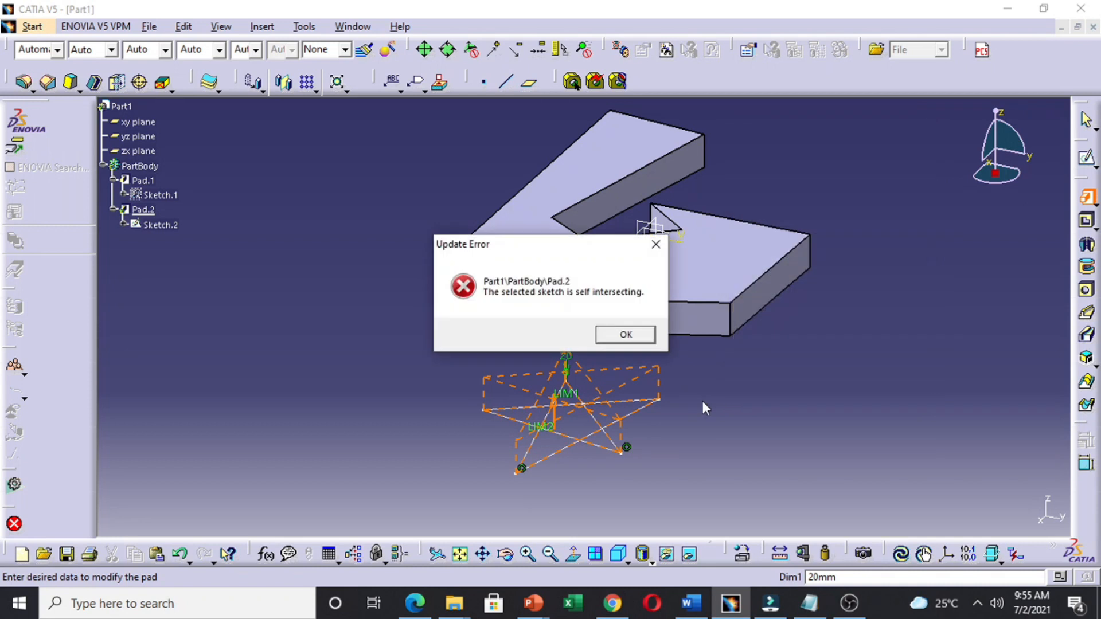
pyautogui.click(634, 337)
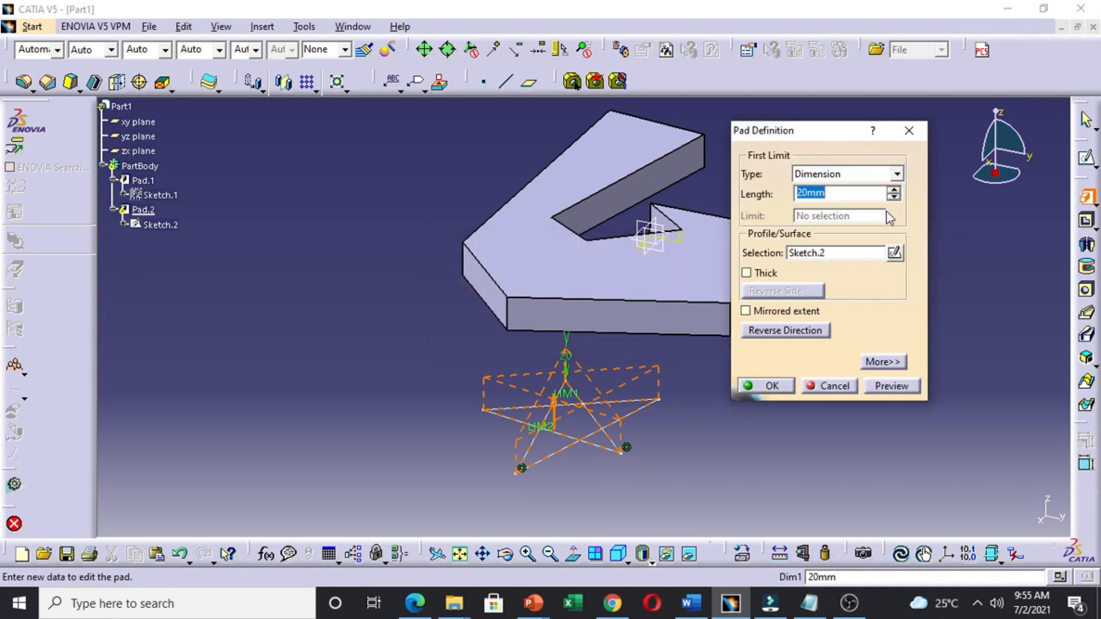
pyautogui.click(909, 130)
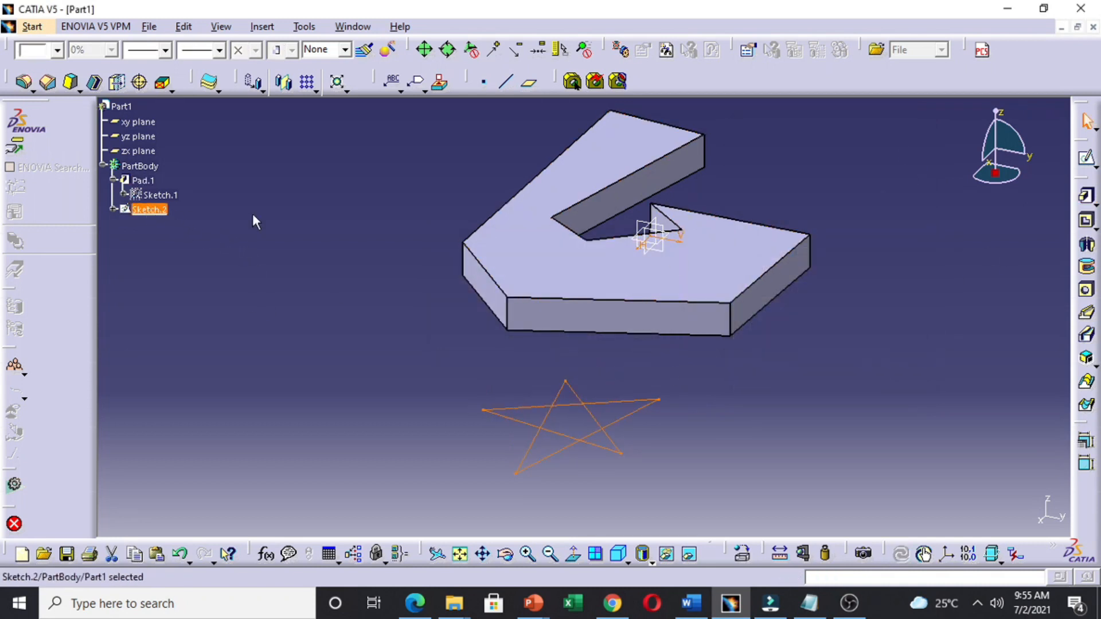
# - Reopen the star sketch and remove the inner line segments with Quick Trim, leaving only the star's outline
pyautogui.click(1080, 167)
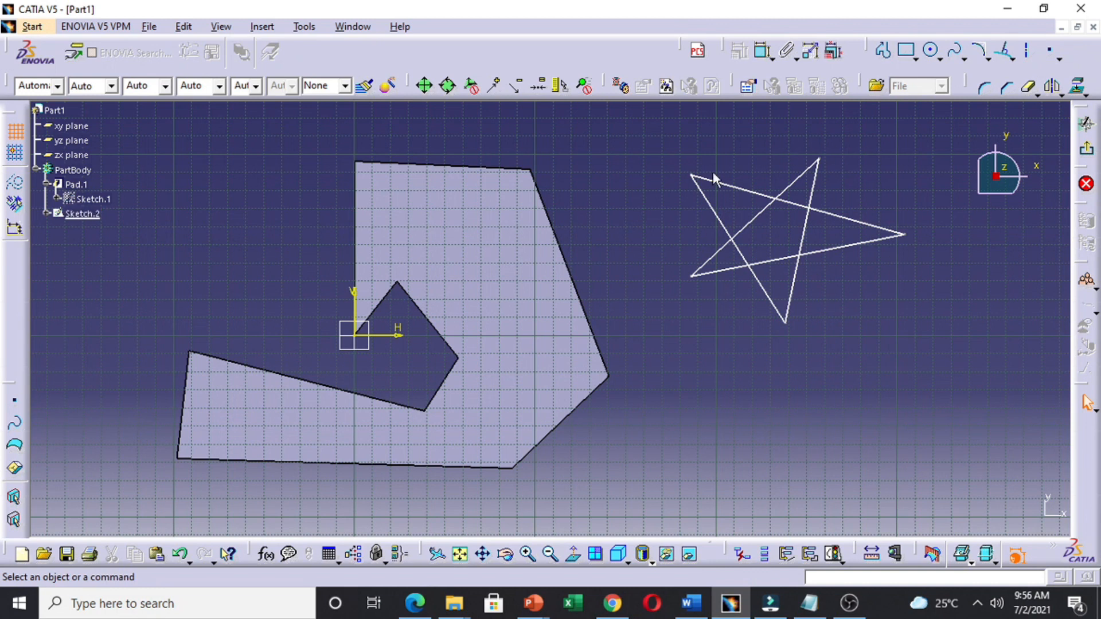
pyautogui.click(1027, 87)
pyautogui.click(759, 225)
pyautogui.click(1028, 89)
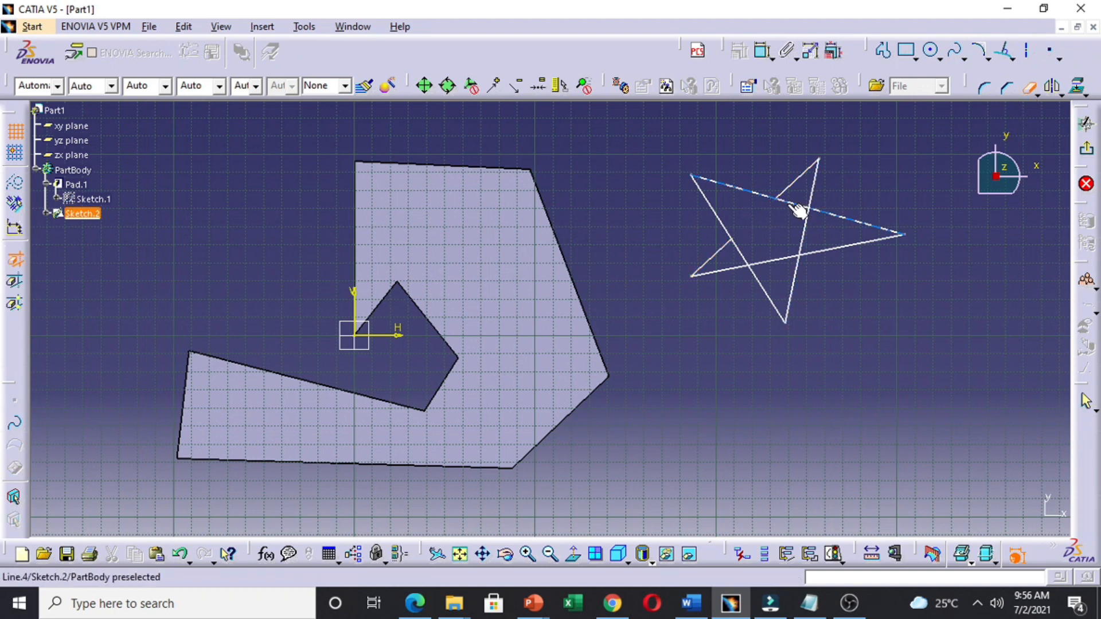
pyautogui.click(1030, 88)
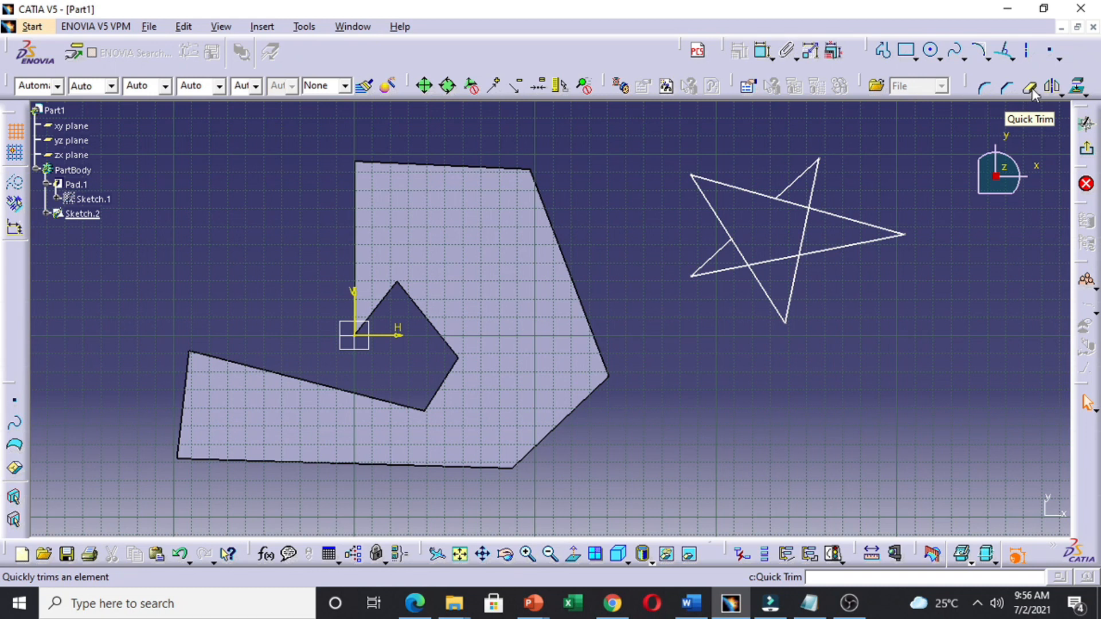
pyautogui.click(1031, 89)
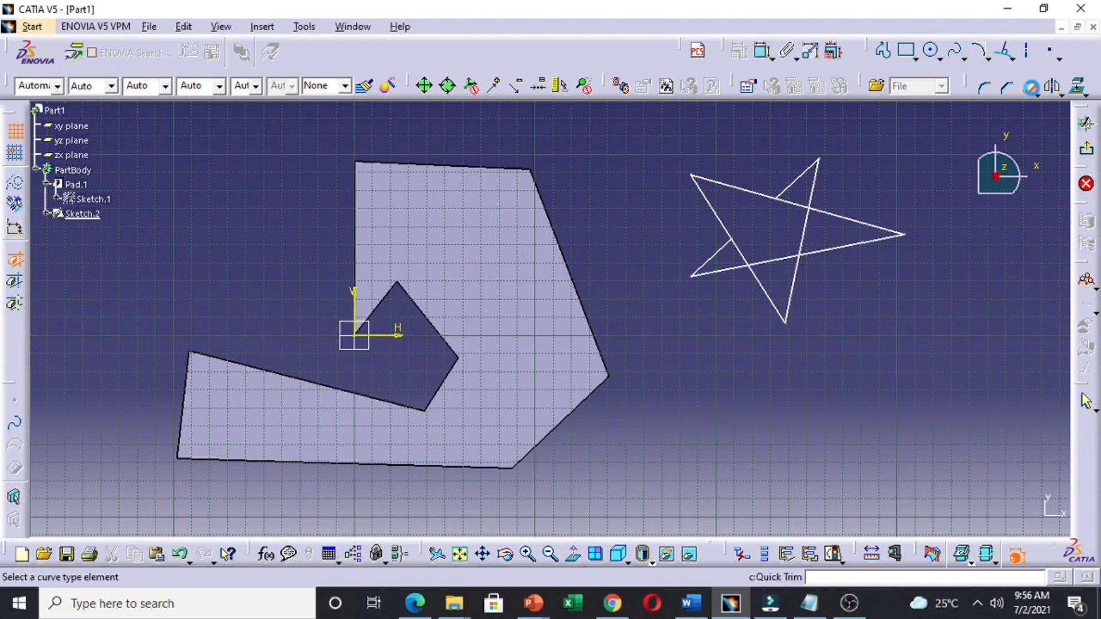
pyautogui.click(805, 207)
pyautogui.click(801, 233)
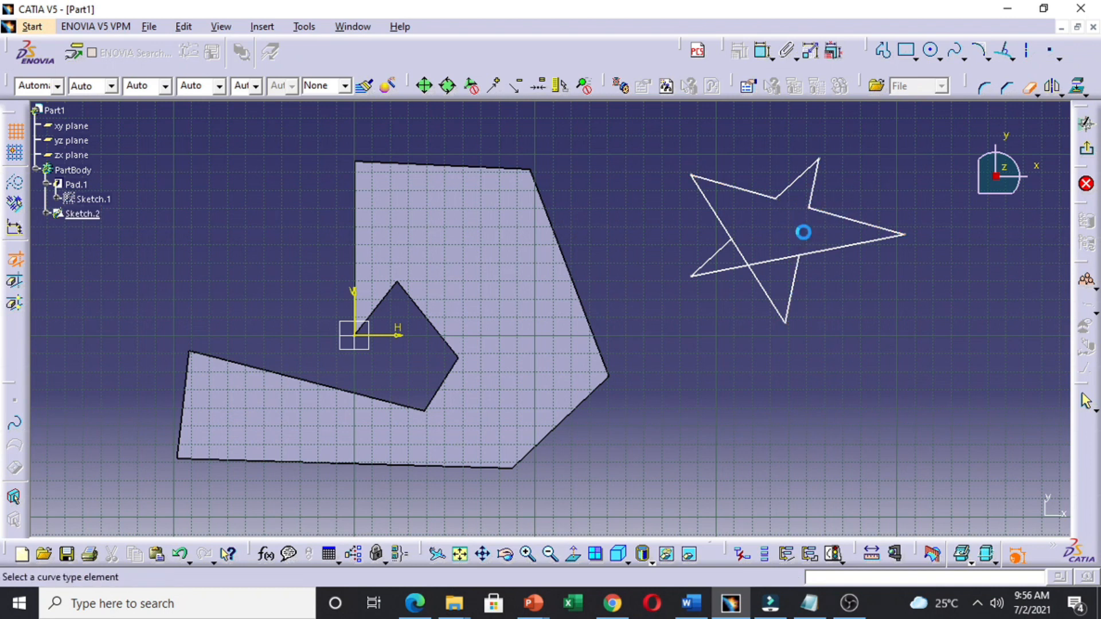
pyautogui.click(772, 259)
pyautogui.click(743, 258)
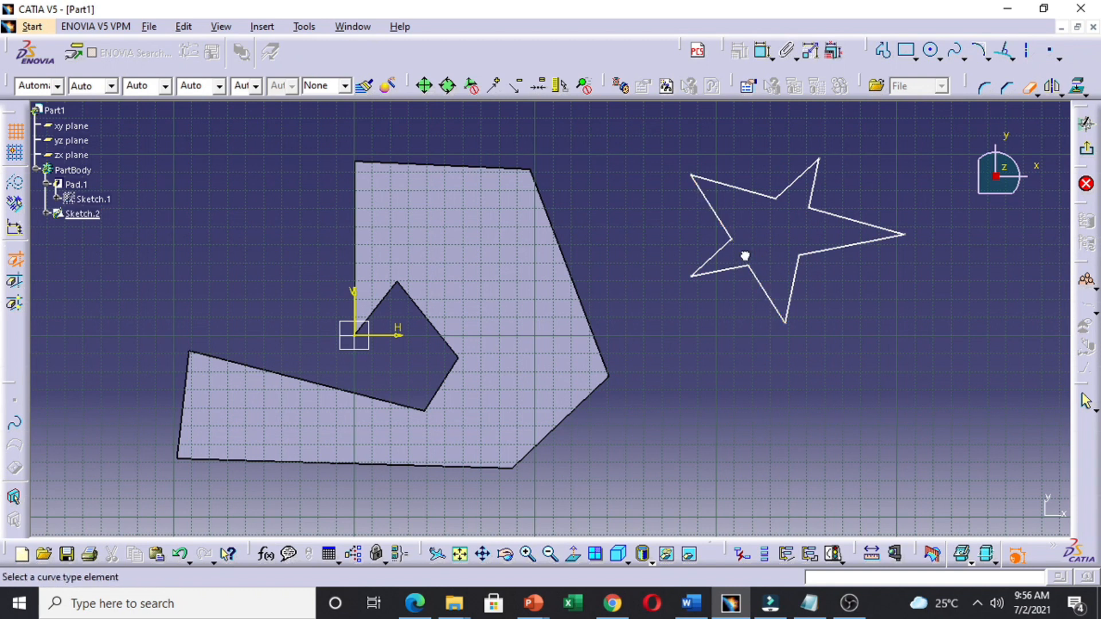
# - Quick Trim the two outline edges meeting at the star's upper-left point, and undo both trims
pyautogui.click(1025, 92)
pyautogui.click(1031, 89)
pyautogui.click(729, 226)
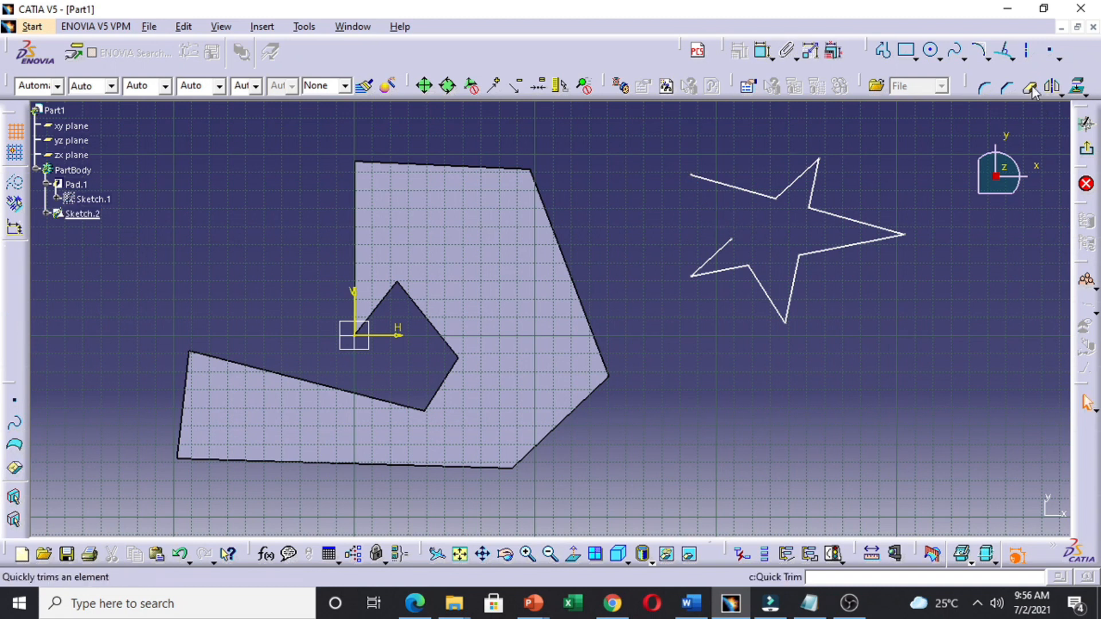
pyautogui.click(1031, 89)
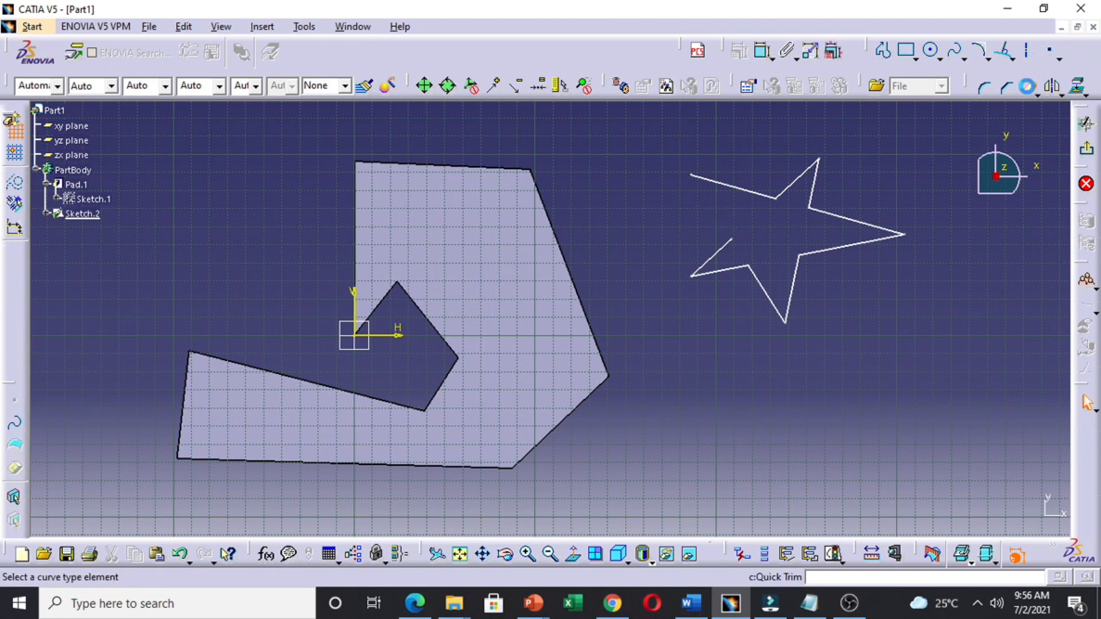
pyautogui.click(738, 187)
pyautogui.hotkey('ctrl', 'z')
pyautogui.hotkey('ctrl', 'z')
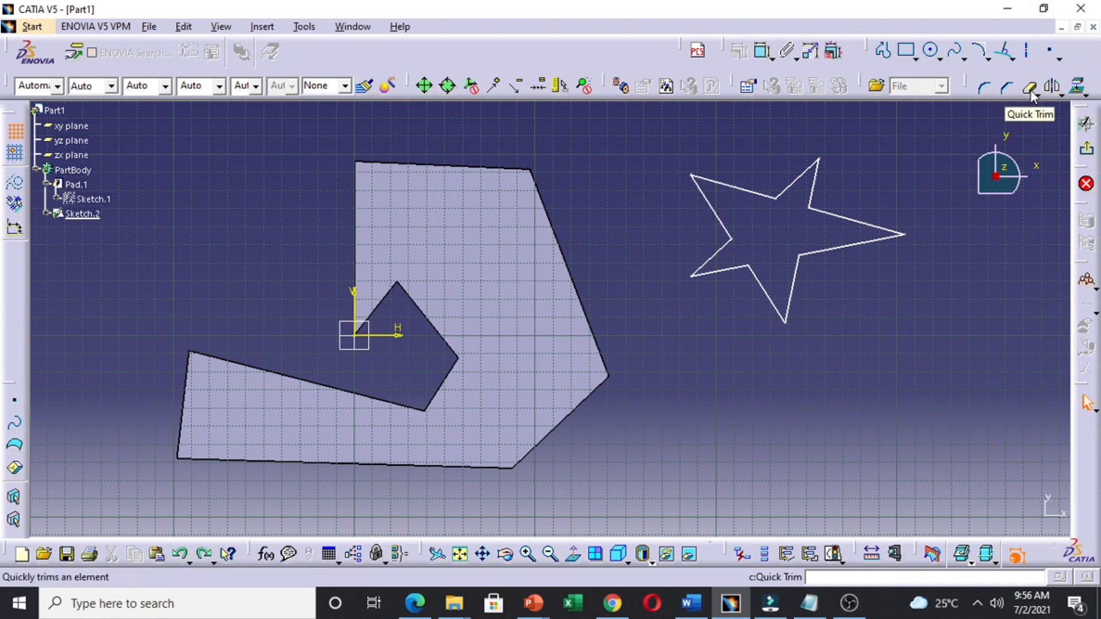
# - Exit the sketch and pad the trimmed star outline 20 mm
pyautogui.click(882, 335)
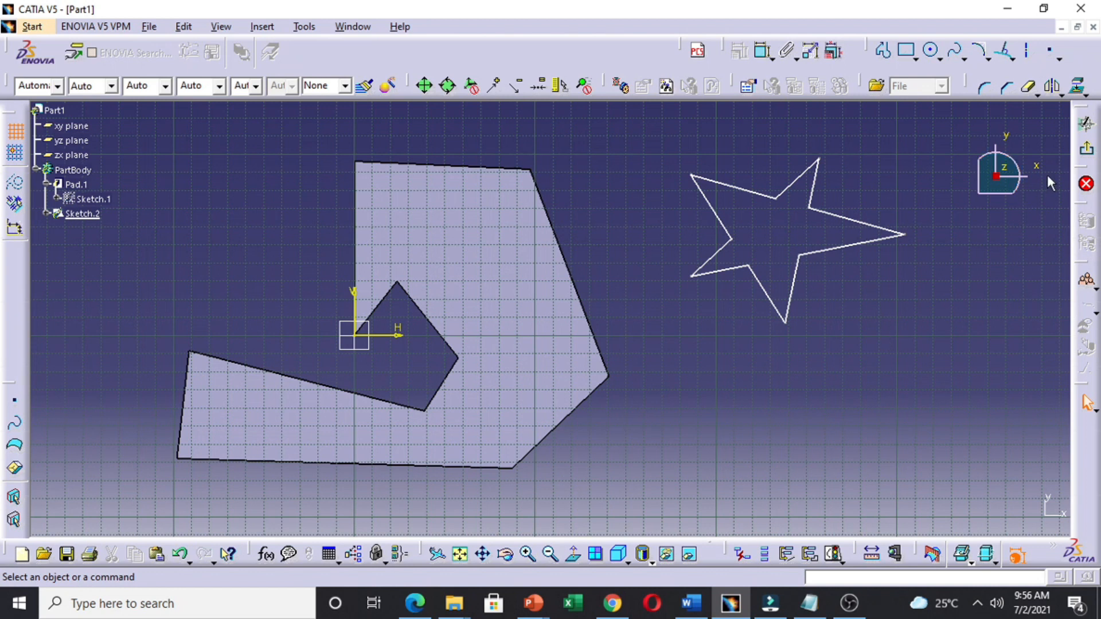
pyautogui.click(1086, 151)
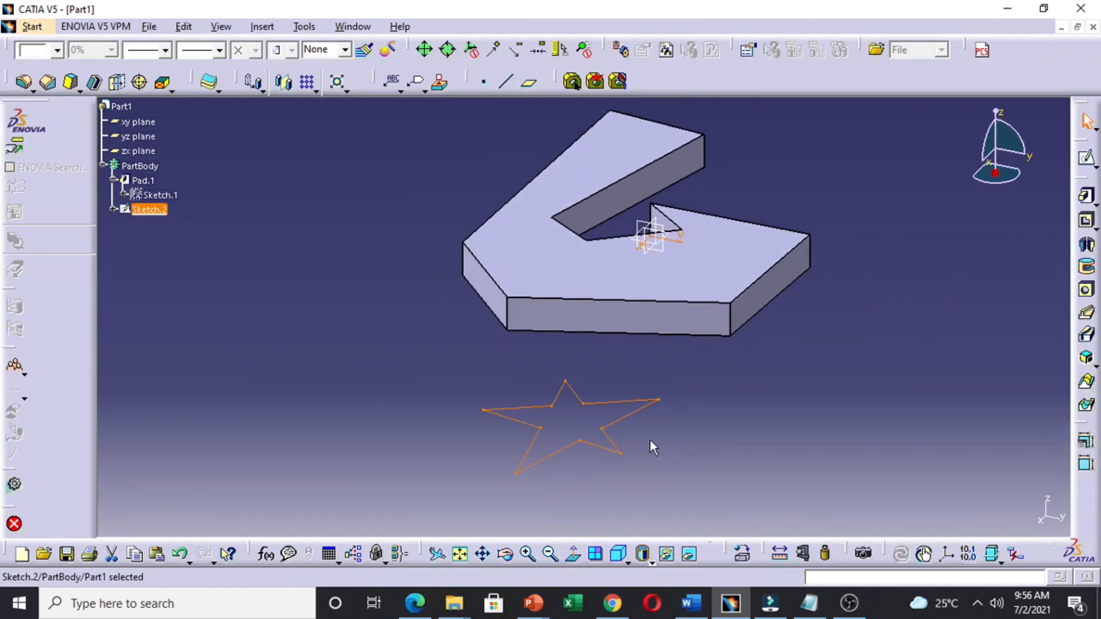
pyautogui.click(1086, 195)
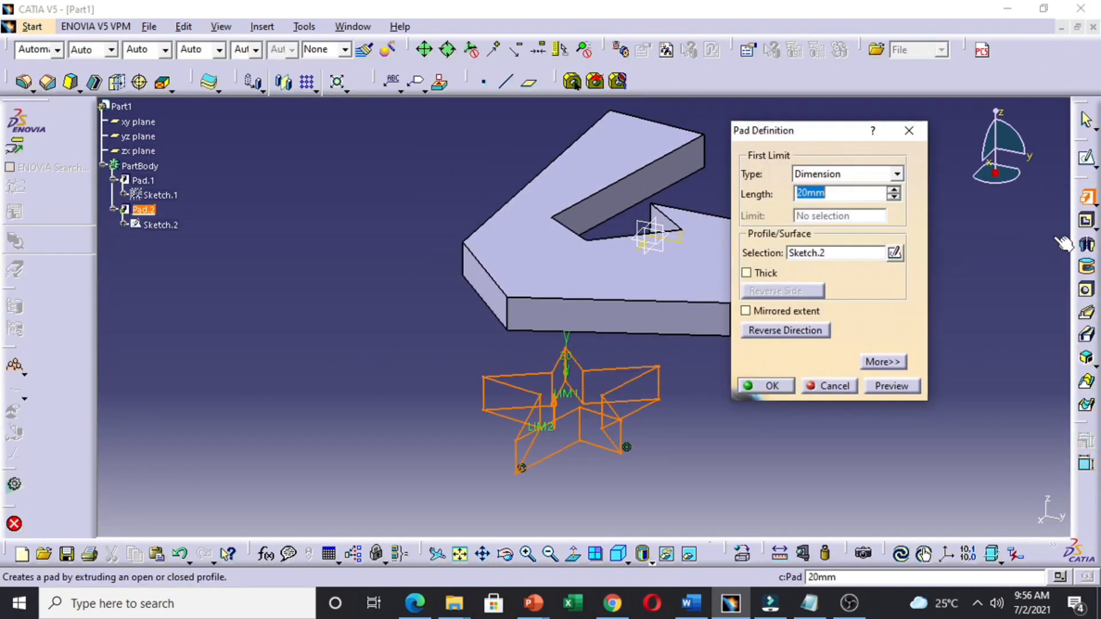
pyautogui.click(787, 390)
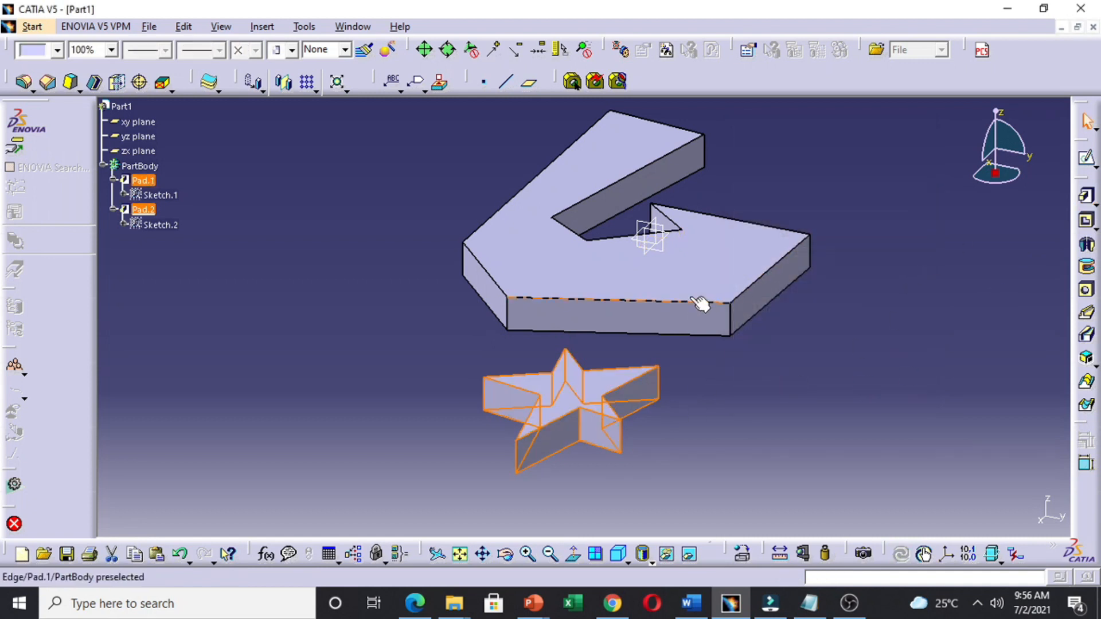
# - Start a new sketch on the xy plane
pyautogui.click(1087, 159)
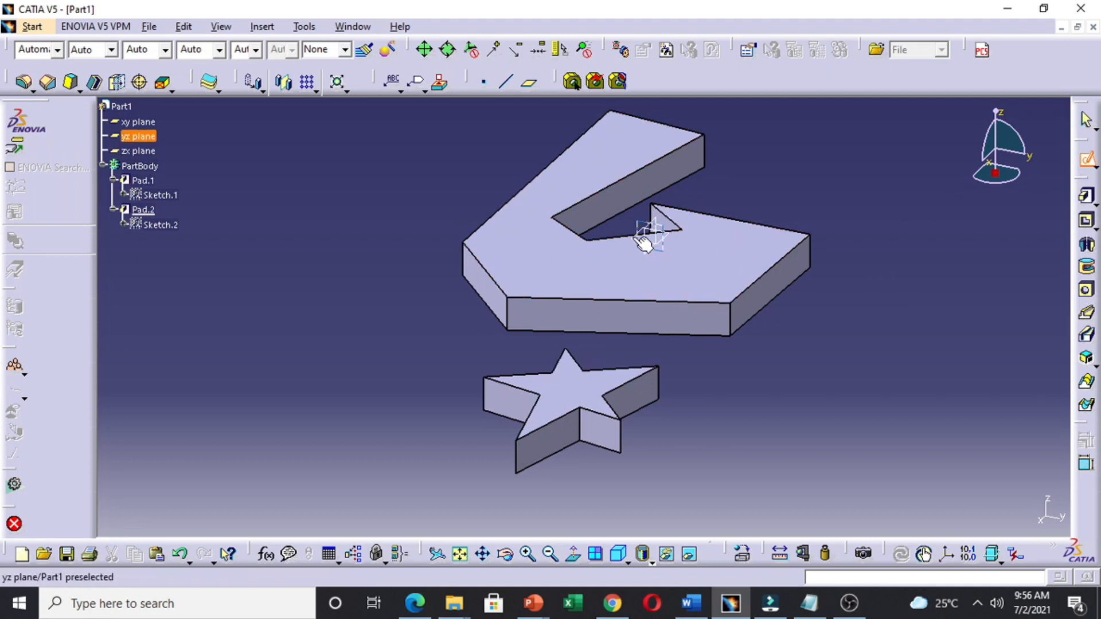
pyautogui.click(640, 253)
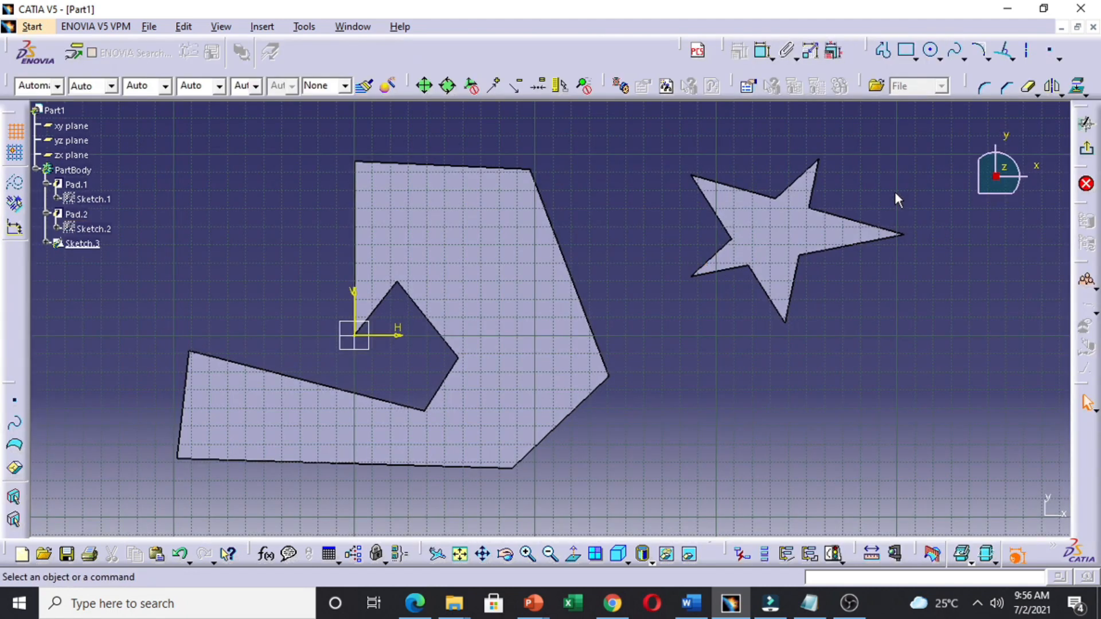
# - Draw a slanted line below the padded star with the Profile tool and undo it
pyautogui.click(882, 52)
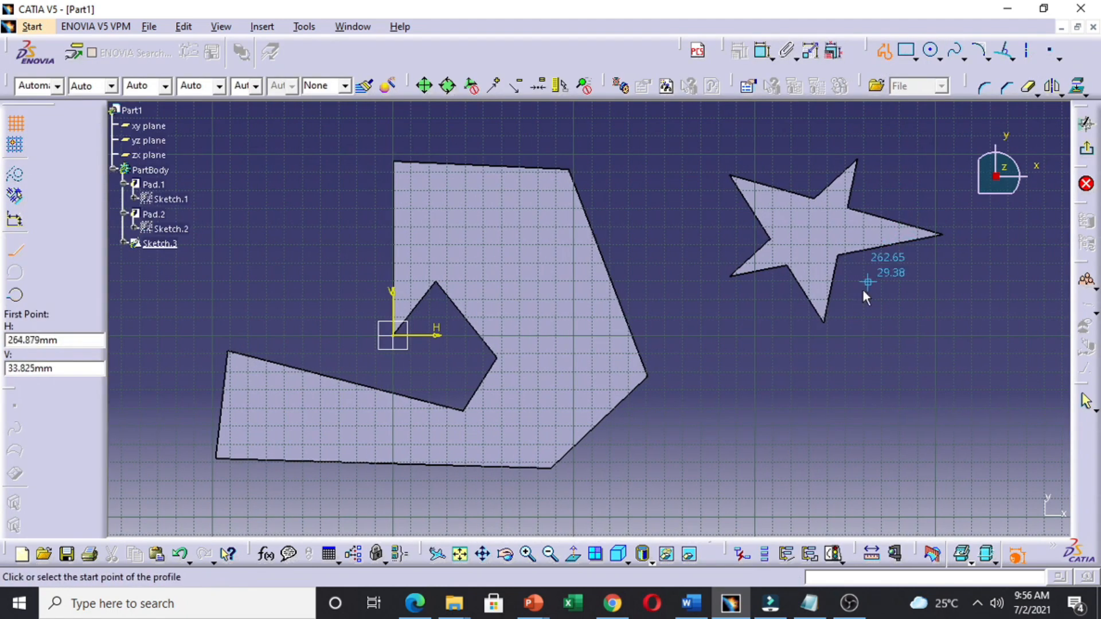
pyautogui.click(702, 394)
pyautogui.click(785, 338)
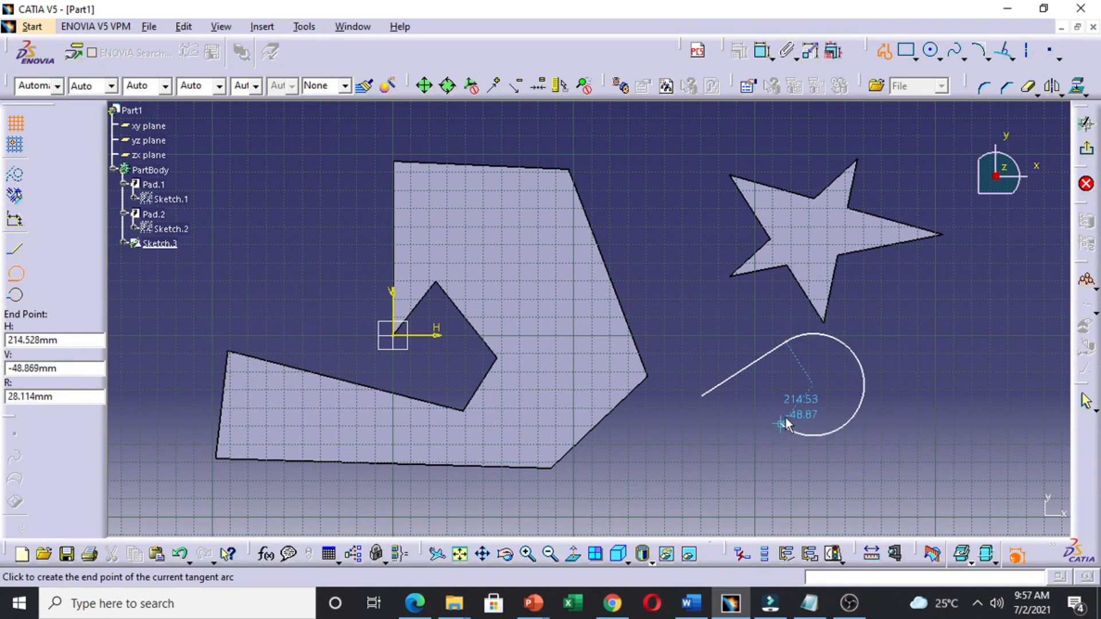
pyautogui.press('Escape')
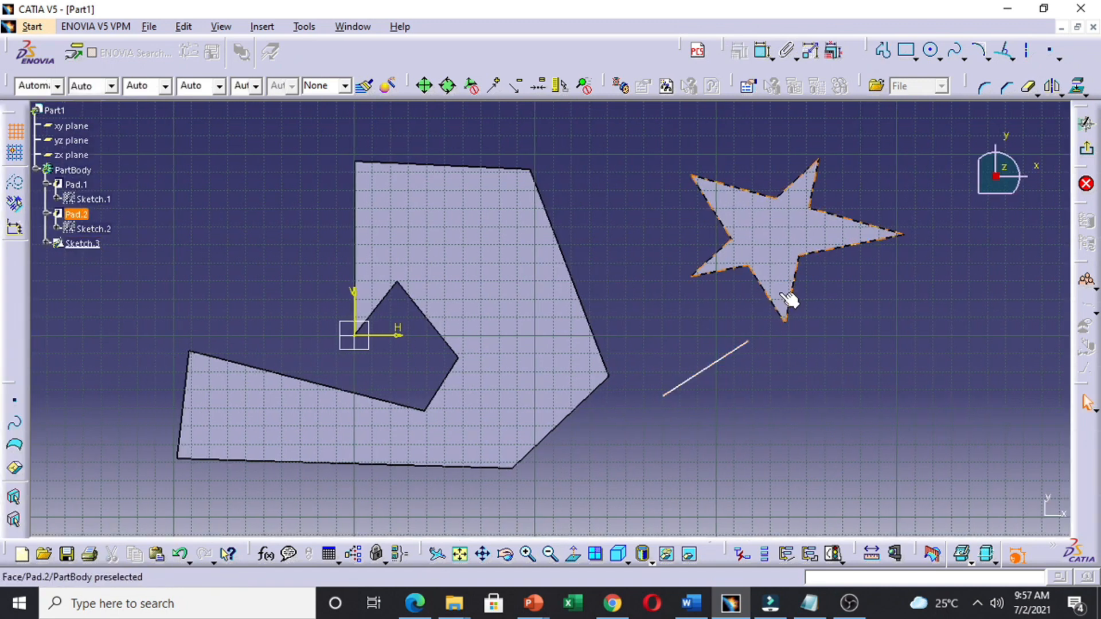
pyautogui.hotkey('ctrl', 'z')
pyautogui.moveTo(742, 204); pyautogui.dragTo(962, 383)
pyautogui.moveTo(666, 145); pyautogui.dragTo(897, 332)
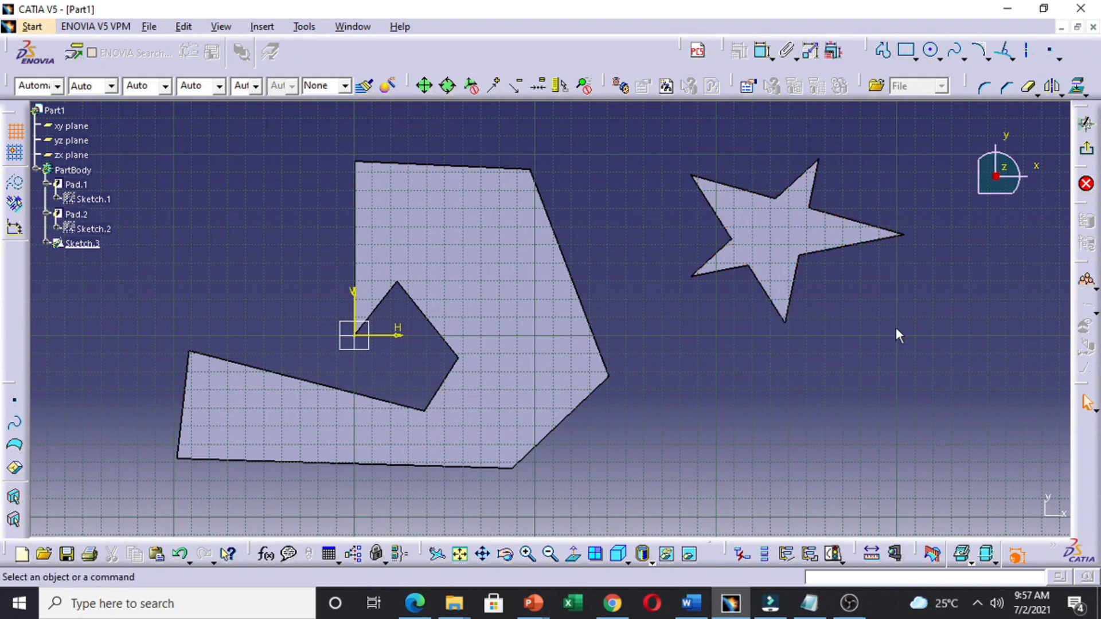
pyautogui.moveTo(687, 141); pyautogui.dragTo(935, 404)
pyautogui.click(787, 216)
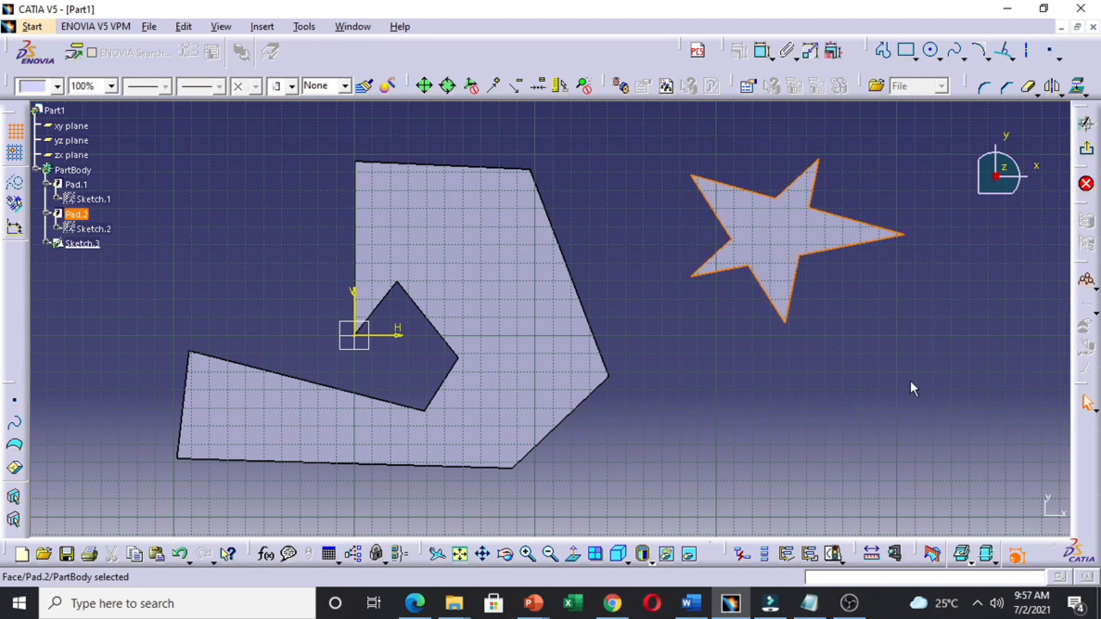
pyautogui.click(908, 316)
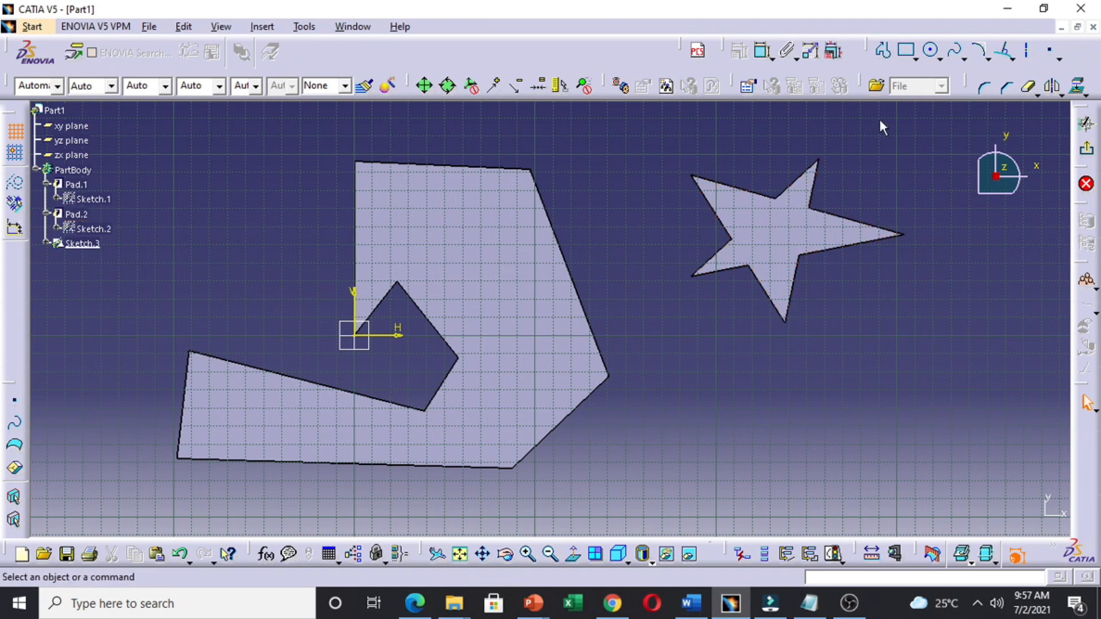
# - Draw the first slanted line of a second star below the padded star with the Profile tool
pyautogui.click(879, 51)
pyautogui.click(769, 394)
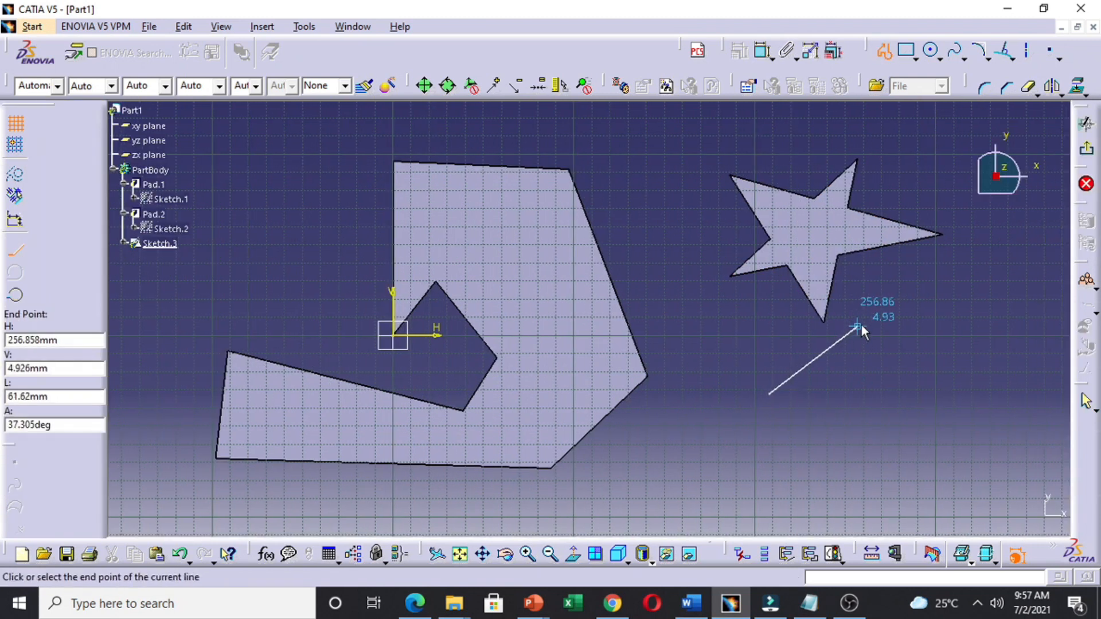
pyautogui.moveTo(919, 298); pyautogui.dragTo(880, 465)
pyautogui.press('Escape')
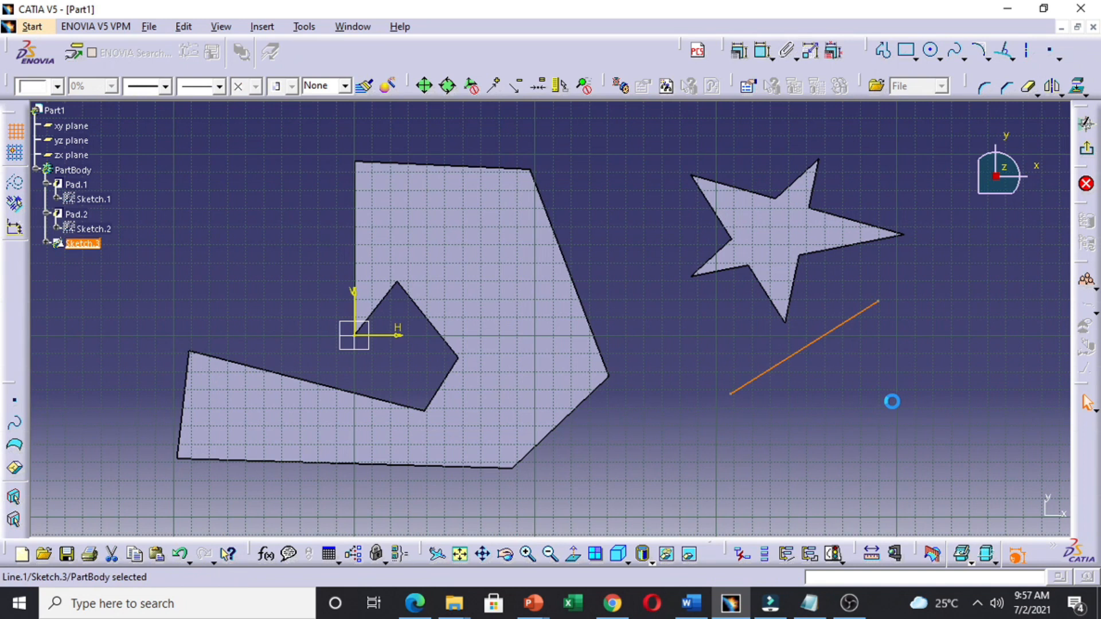
# - Continue the star from the line's upper end through its lower, upper-left and right points, extending the last line beyond the first line's lower end
pyautogui.click(883, 50)
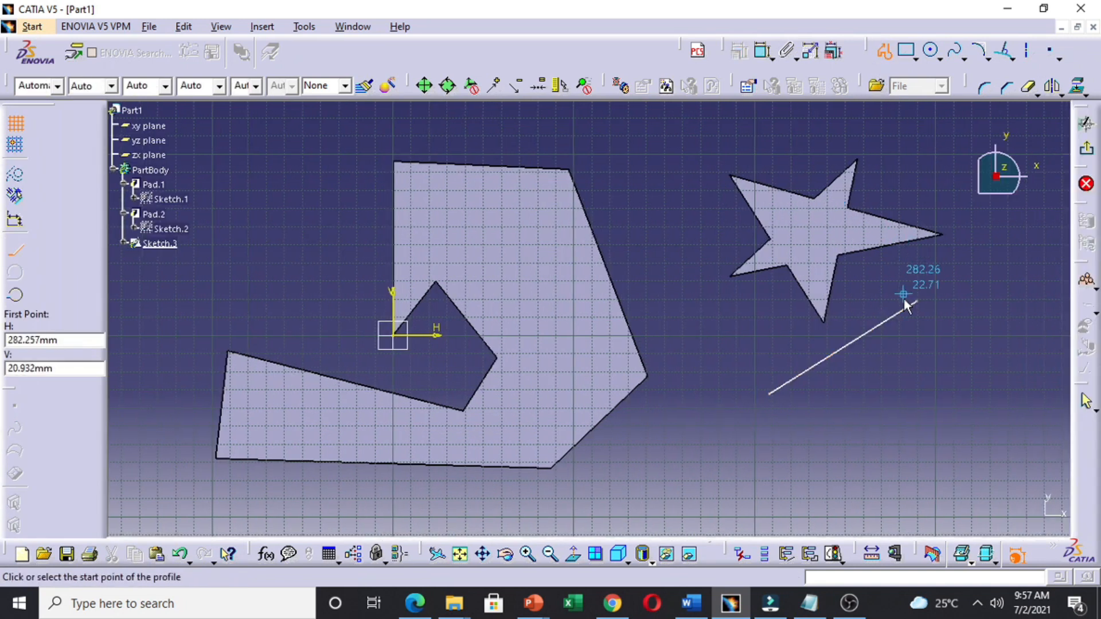
pyautogui.click(916, 300)
pyautogui.click(881, 449)
pyautogui.click(816, 326)
pyautogui.click(965, 378)
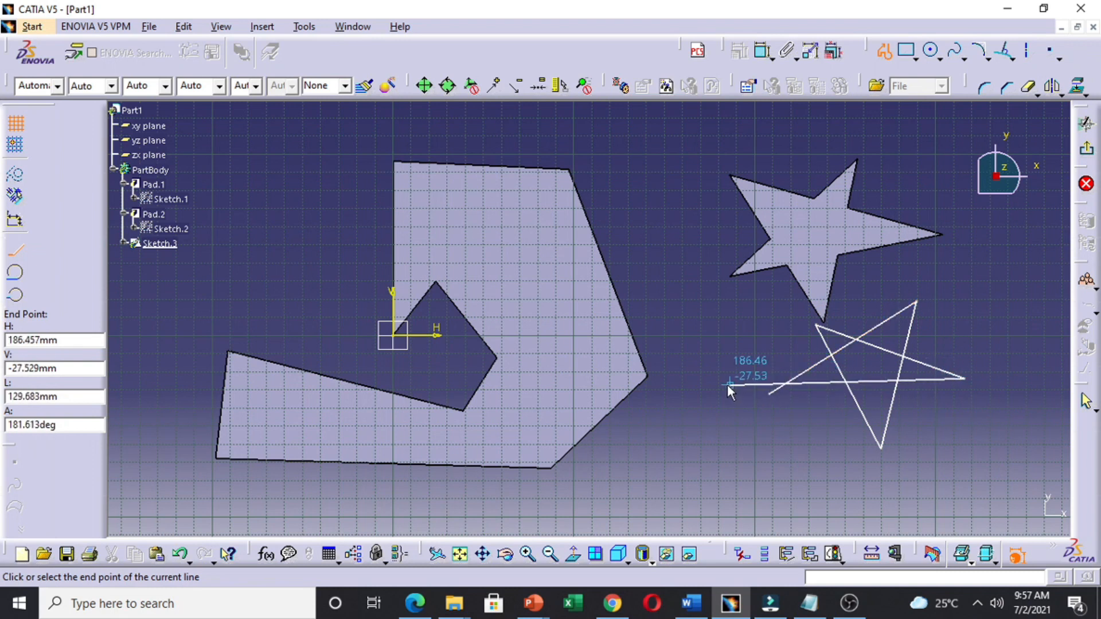
pyautogui.click(706, 396)
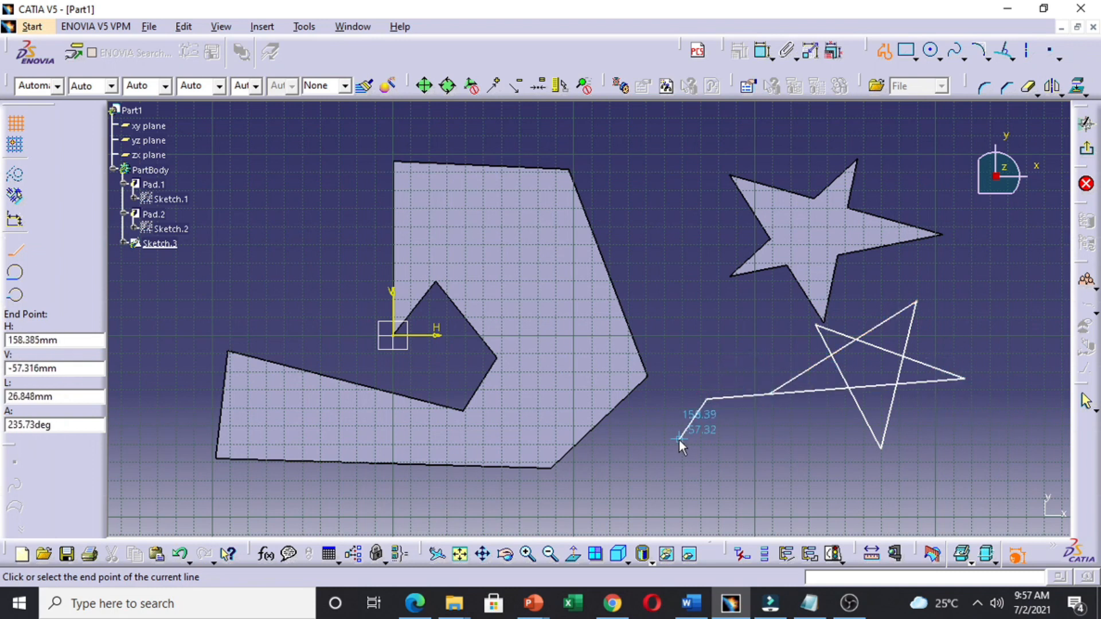
# - Remove the inner segments of the star's upper-left-to-lower line and its first slanted line with Quick Trim
pyautogui.click(1030, 90)
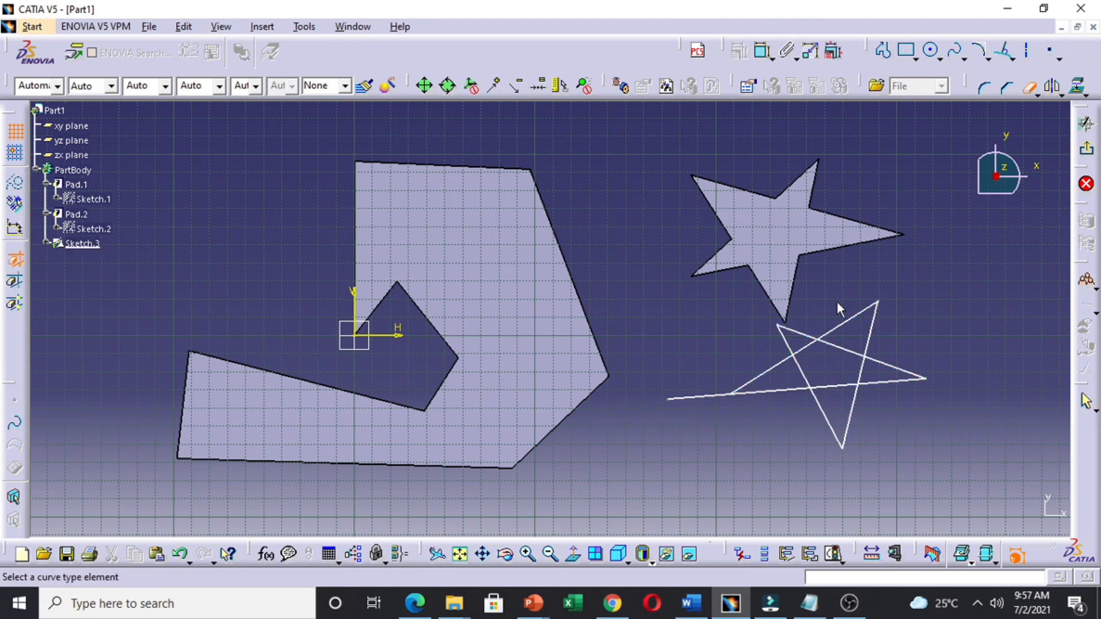
pyautogui.click(805, 370)
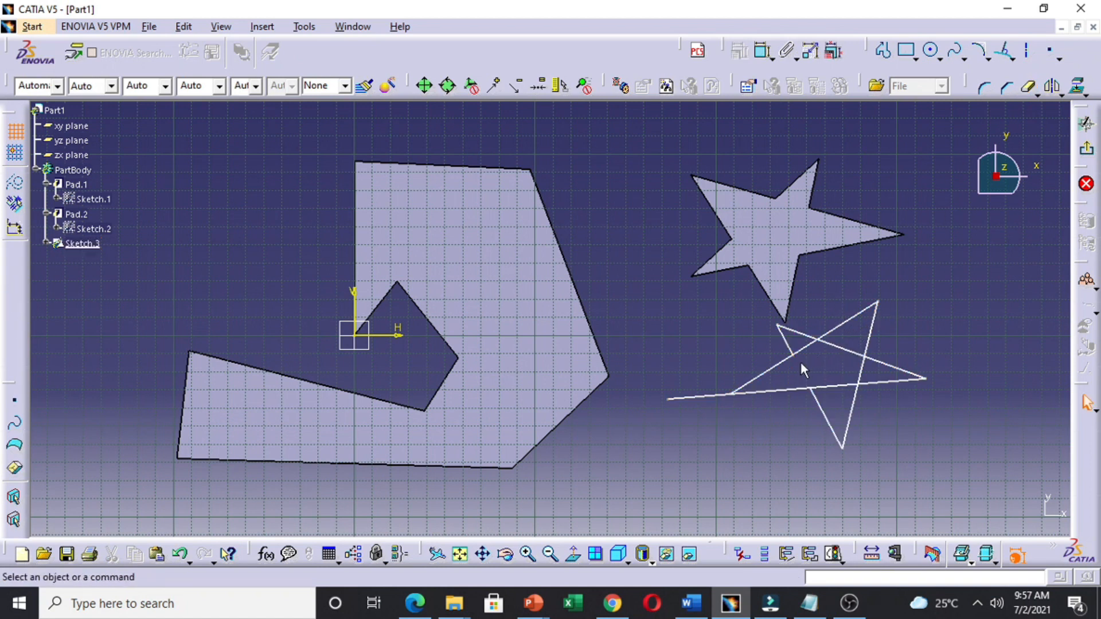
pyautogui.click(1030, 87)
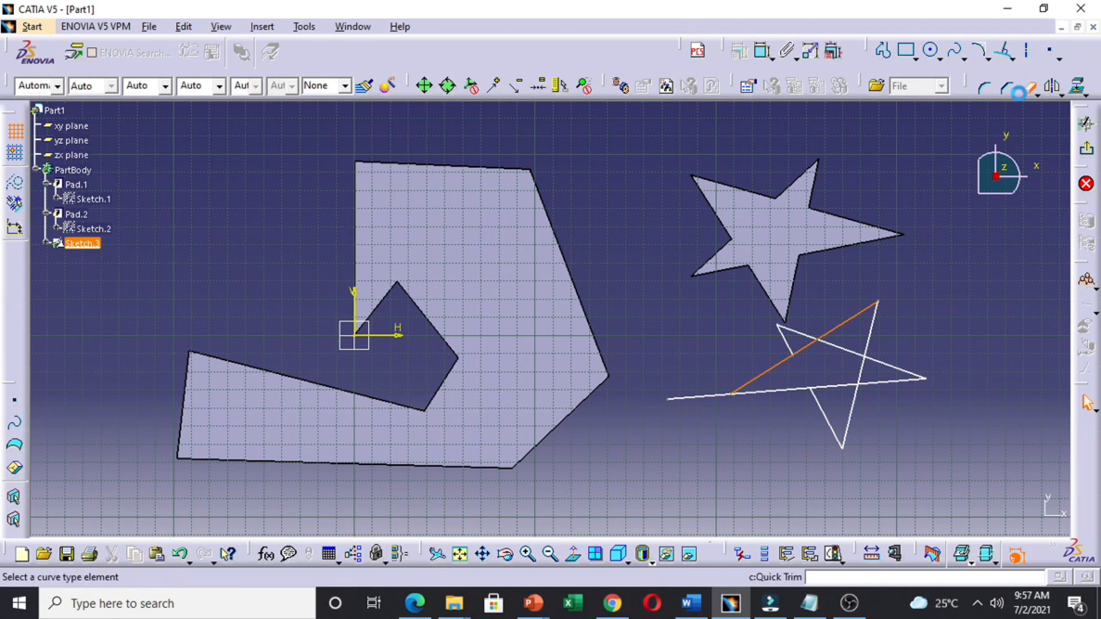
pyautogui.click(808, 353)
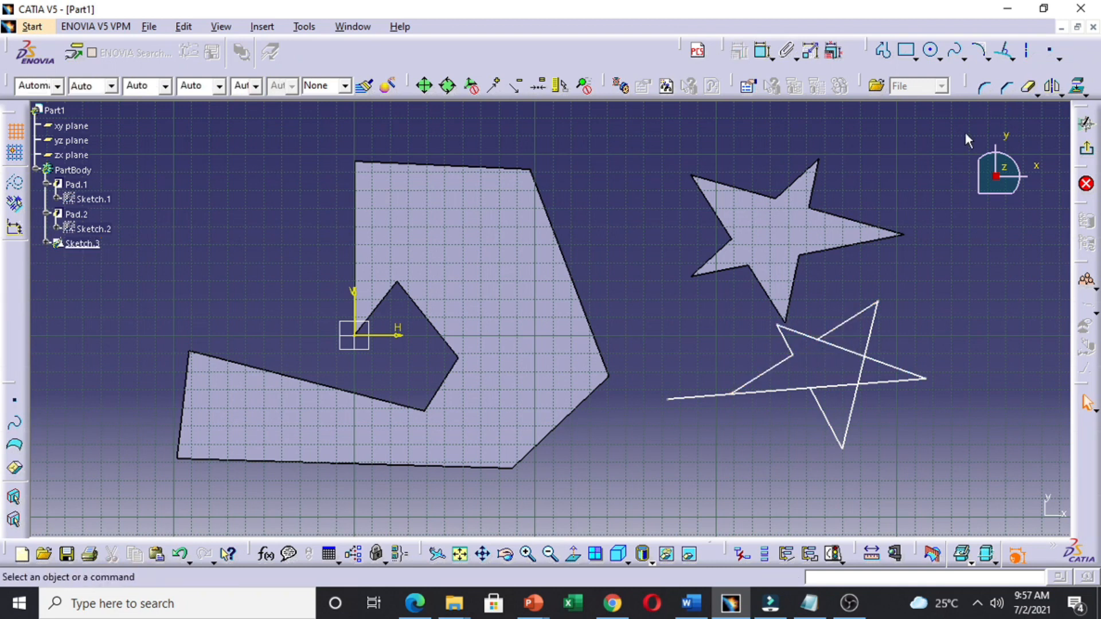
# - Remove the star's three remaining inner segments with Quick Trim, on the upper, right and bottom sides of its central pentagon
pyautogui.click(1030, 89)
pyautogui.click(851, 352)
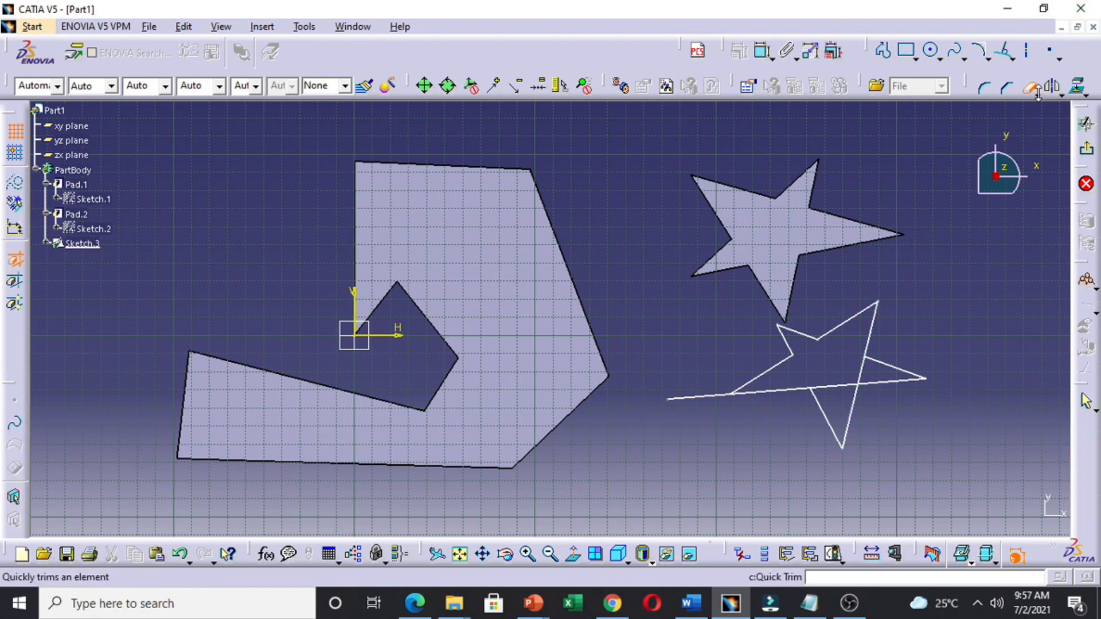
pyautogui.click(859, 373)
pyautogui.click(846, 385)
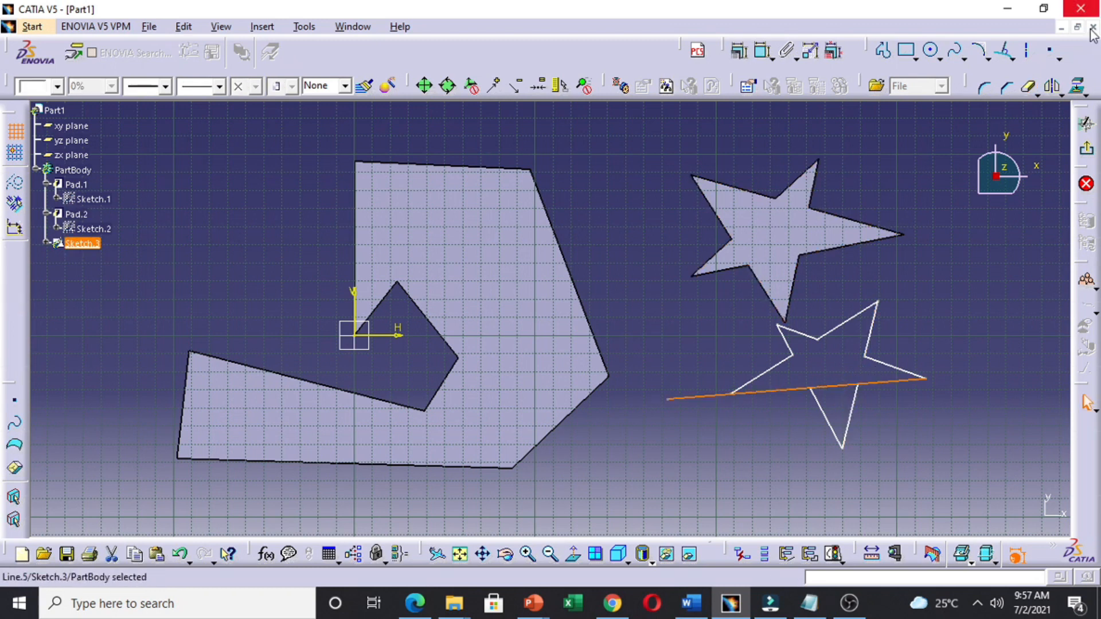
pyautogui.click(1028, 91)
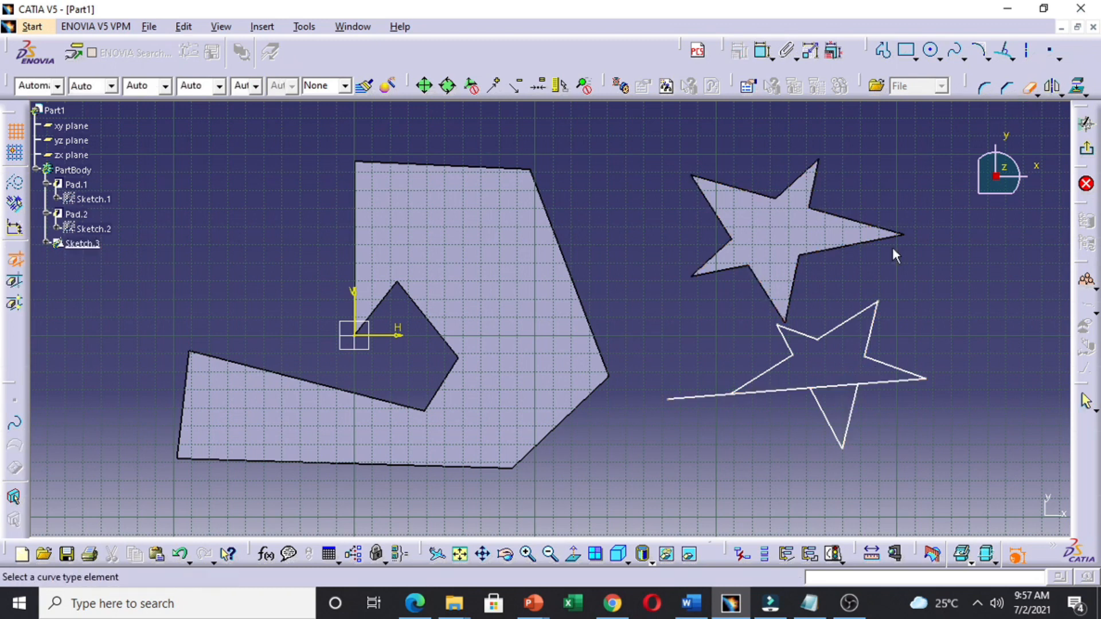
pyautogui.click(845, 387)
# - Exit the sketch and try to pad the second star 20 mm with its overhanging line end
pyautogui.click(1086, 123)
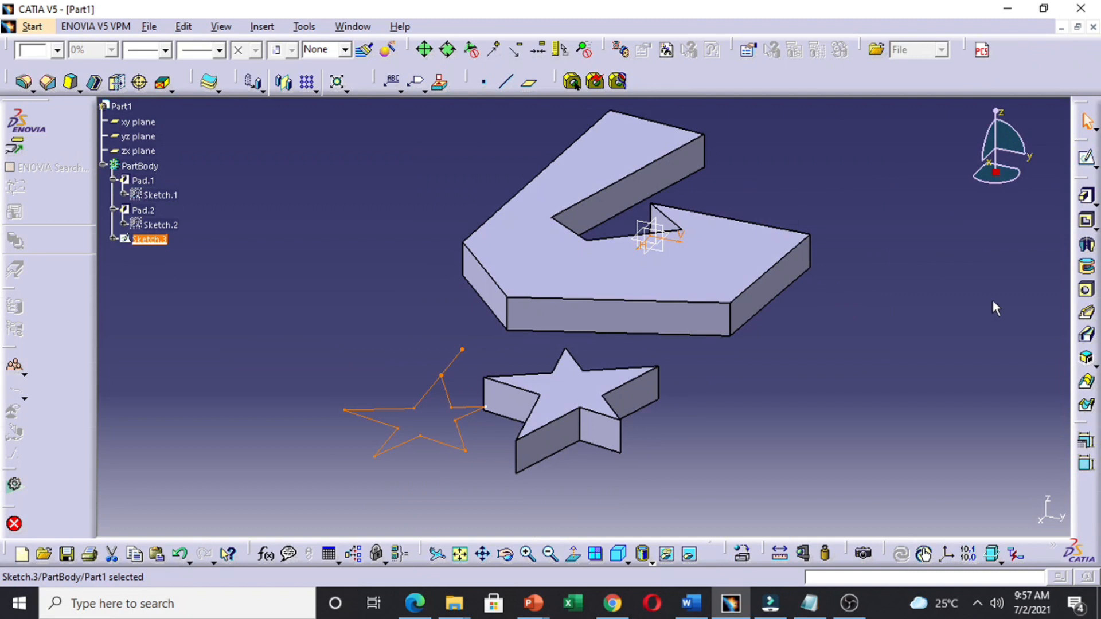
pyautogui.click(1085, 196)
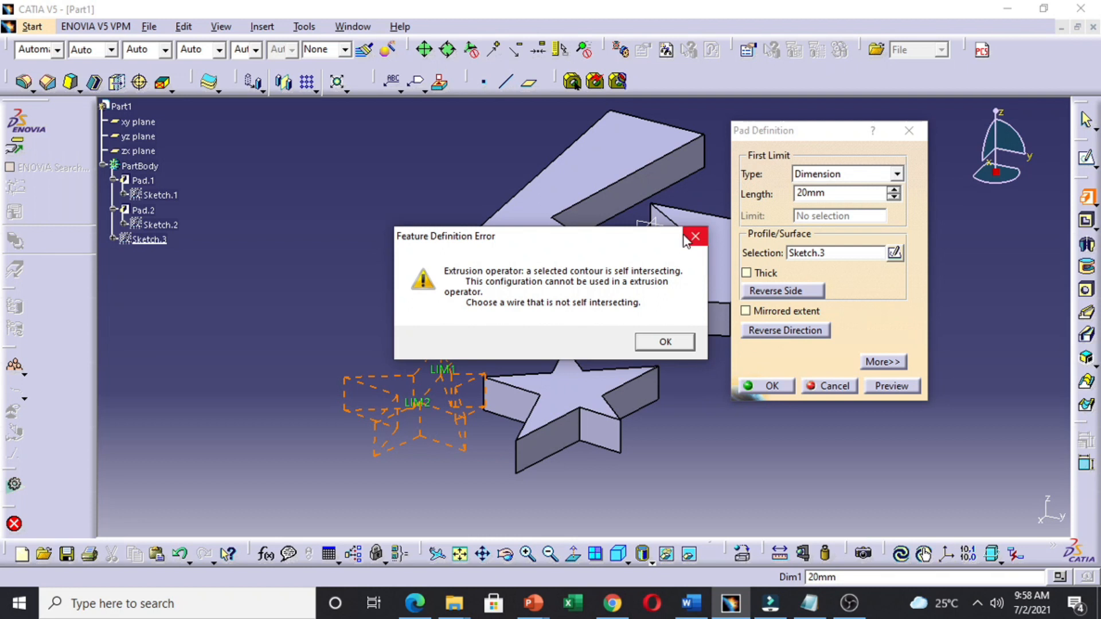
pyautogui.click(686, 238)
pyautogui.click(903, 138)
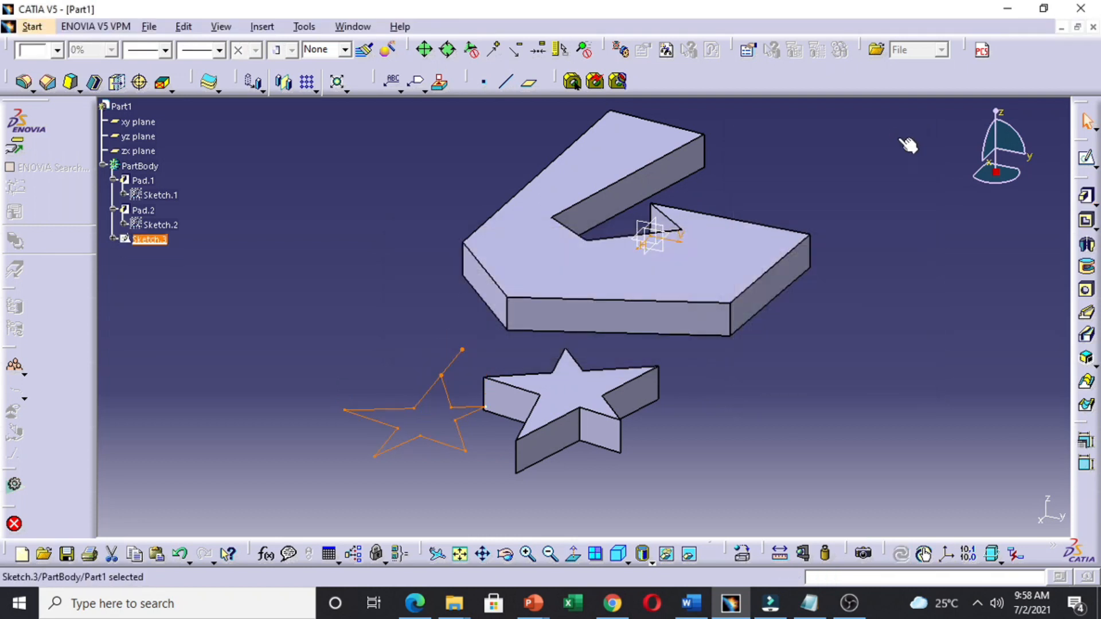
# - Reopen the second star's sketch, try trimming its overhanging line end with Quick Trim, and undo the trim
pyautogui.click(141, 240)
pyautogui.doubleClick(142, 240)
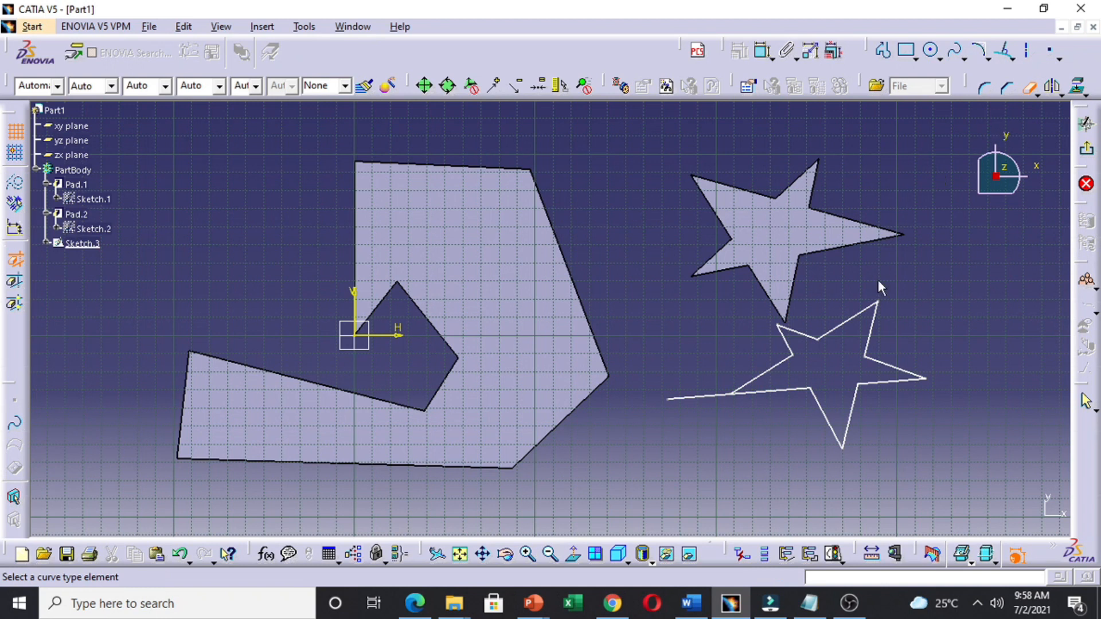
pyautogui.click(707, 397)
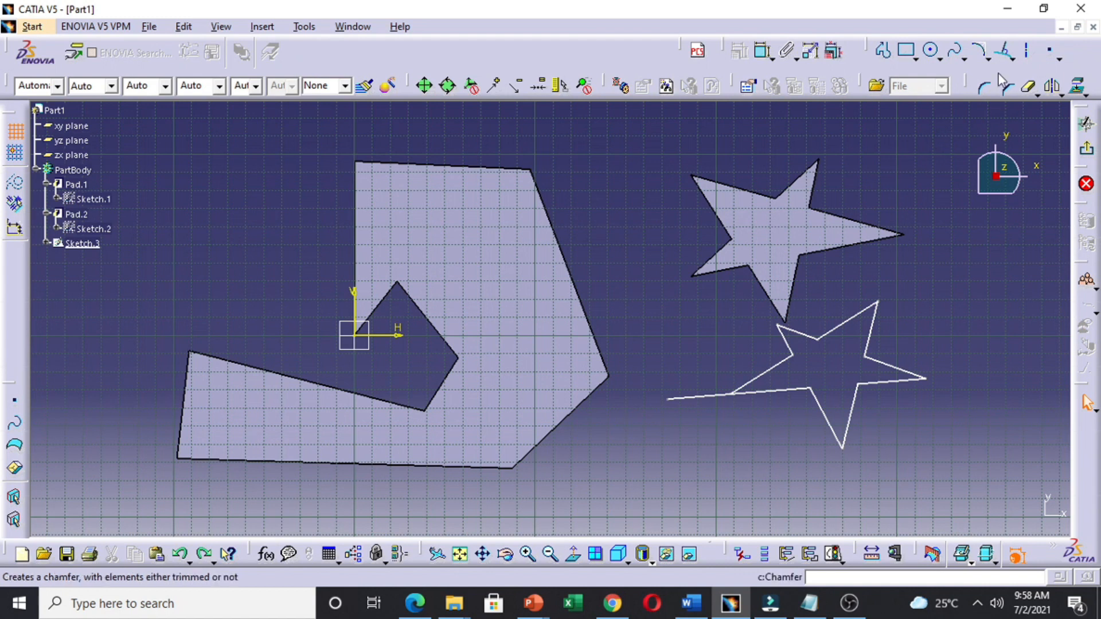
# - Draw a line across the star's inner left gap with the Profile tool and undo it
pyautogui.click(883, 51)
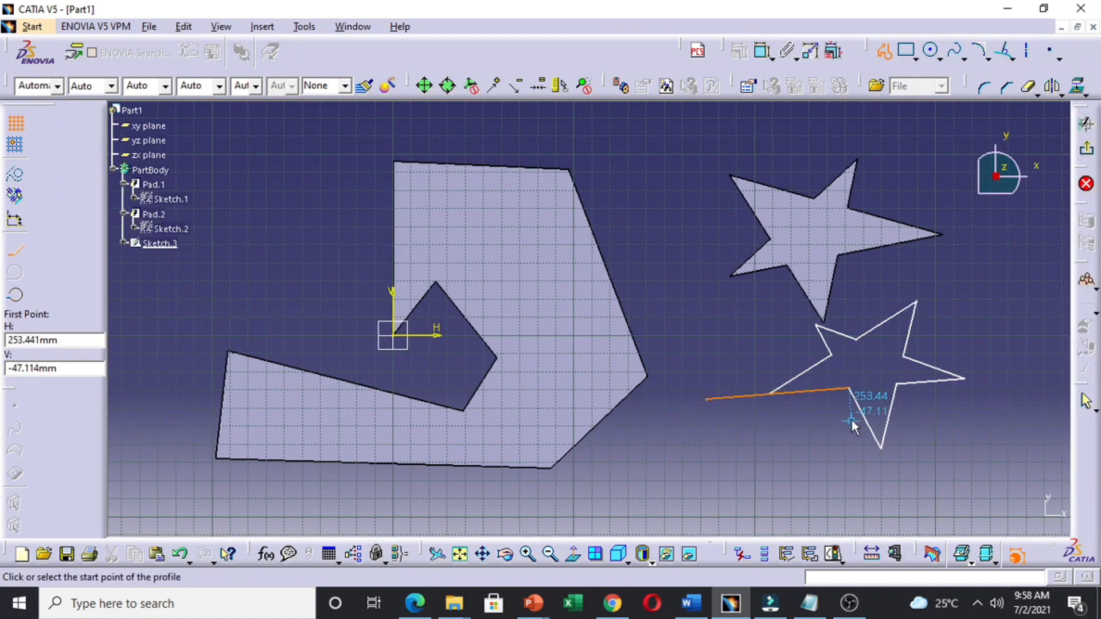
pyautogui.click(815, 326)
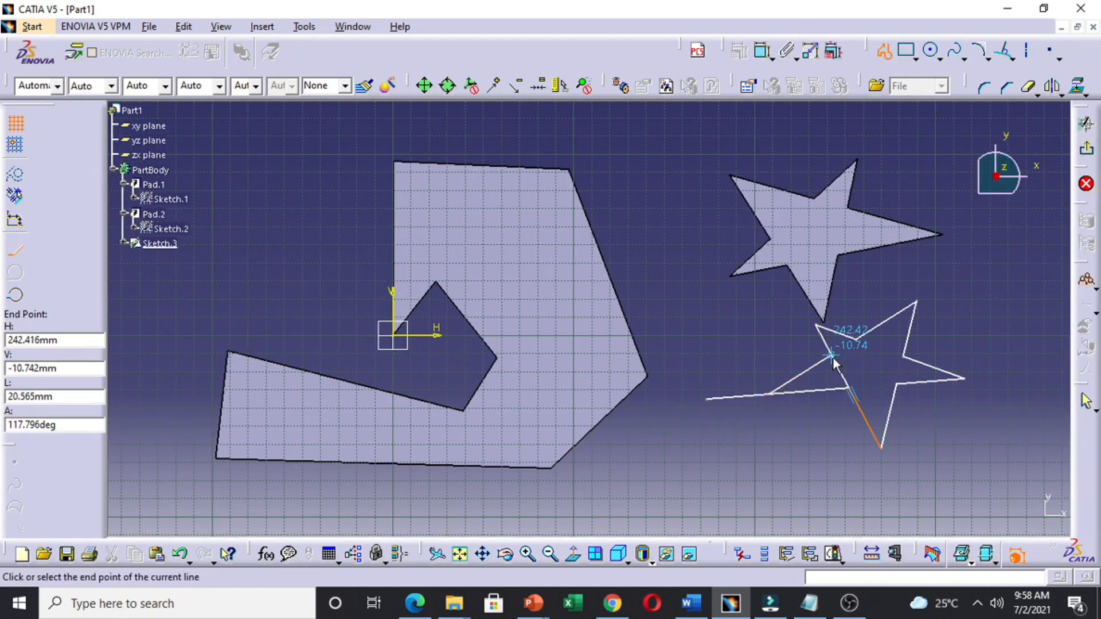
pyautogui.click(832, 355)
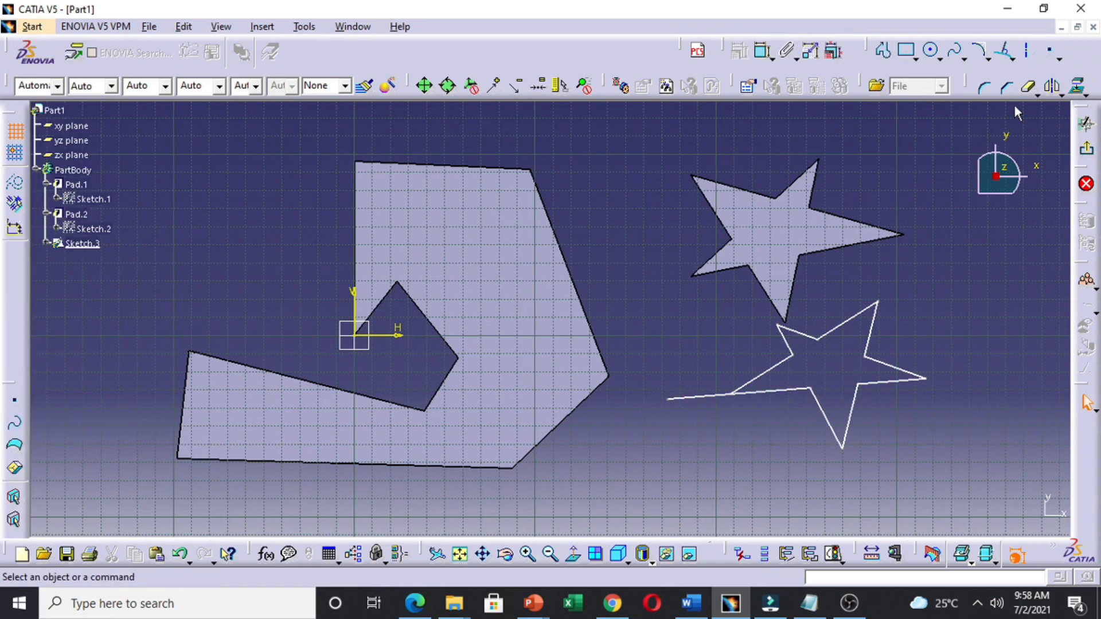
# - Trim away the line end that overhangs the star's left point with Quick Trim
pyautogui.click(1027, 87)
pyautogui.click(699, 397)
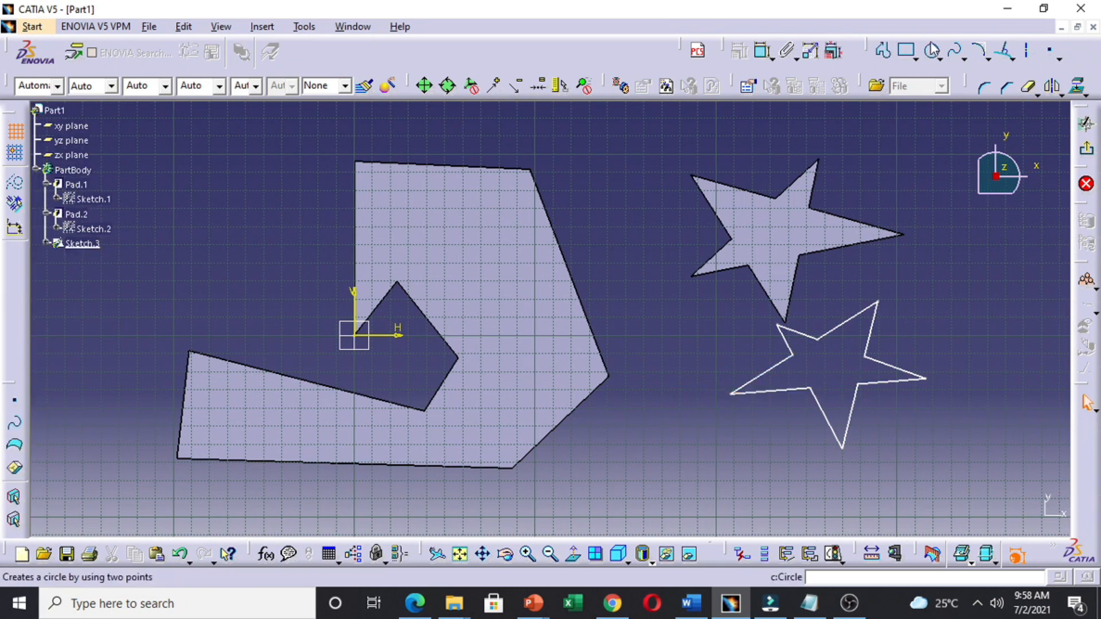
# - Draw dashed axis lines between the star's neighbouring inner corners, marking where the inner segments were removed
pyautogui.click(1029, 52)
pyautogui.click(849, 387)
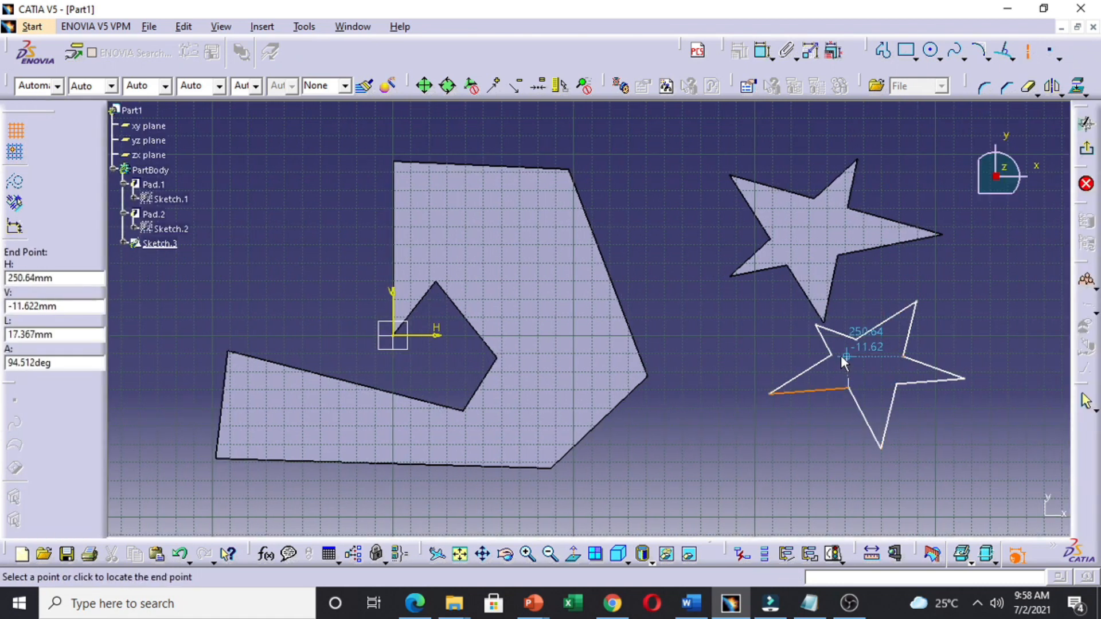
pyautogui.click(839, 357)
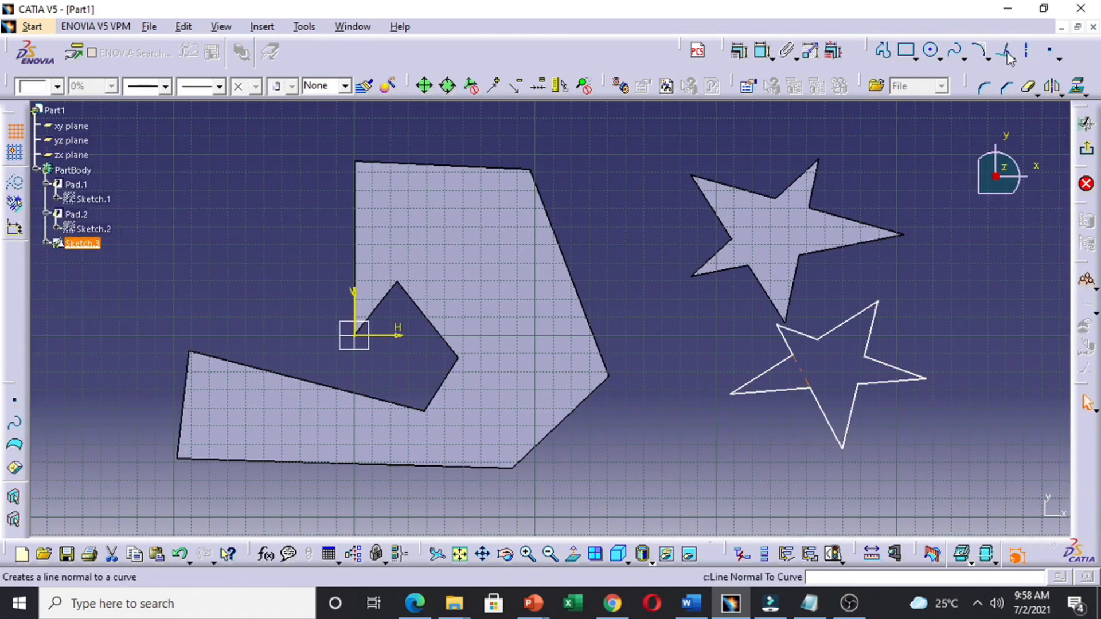
pyautogui.click(1027, 52)
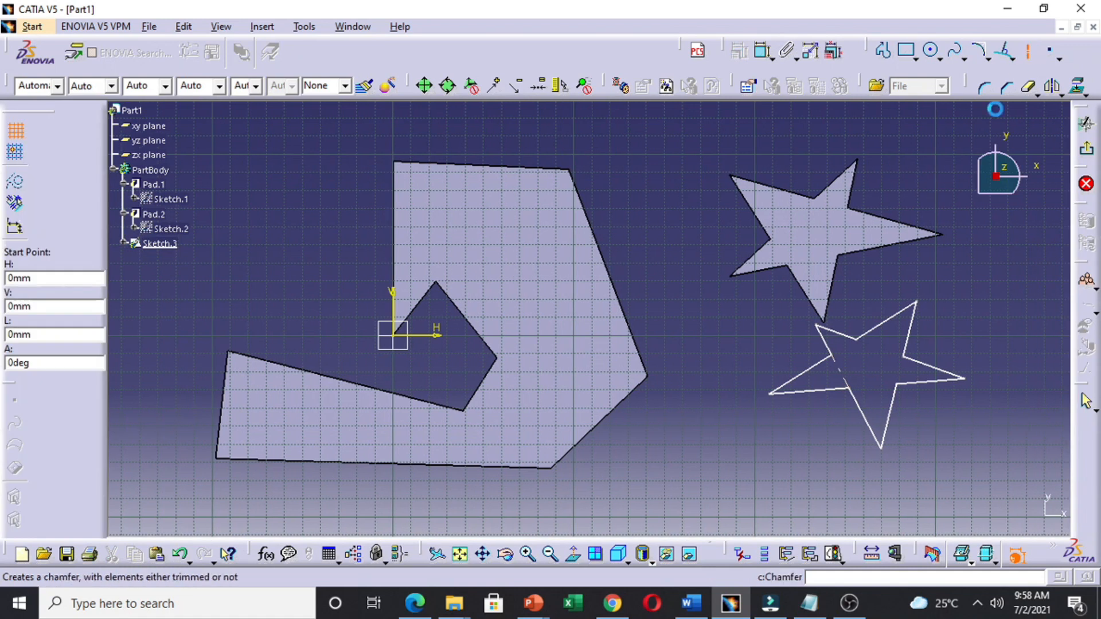
pyautogui.click(831, 355)
pyautogui.click(854, 336)
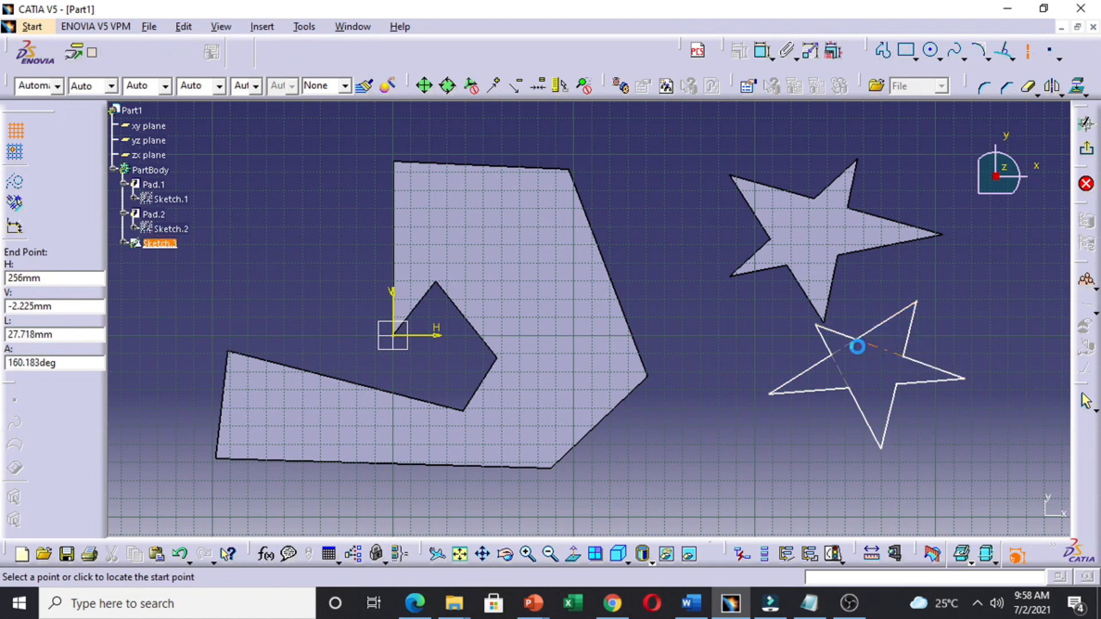
pyautogui.click(893, 381)
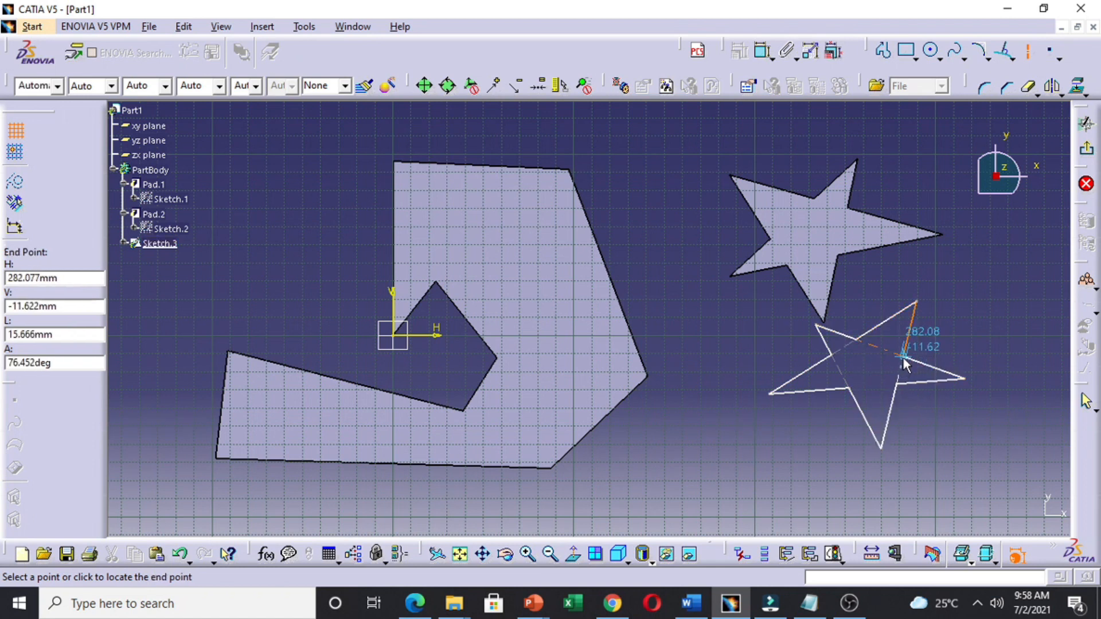
pyautogui.click(856, 383)
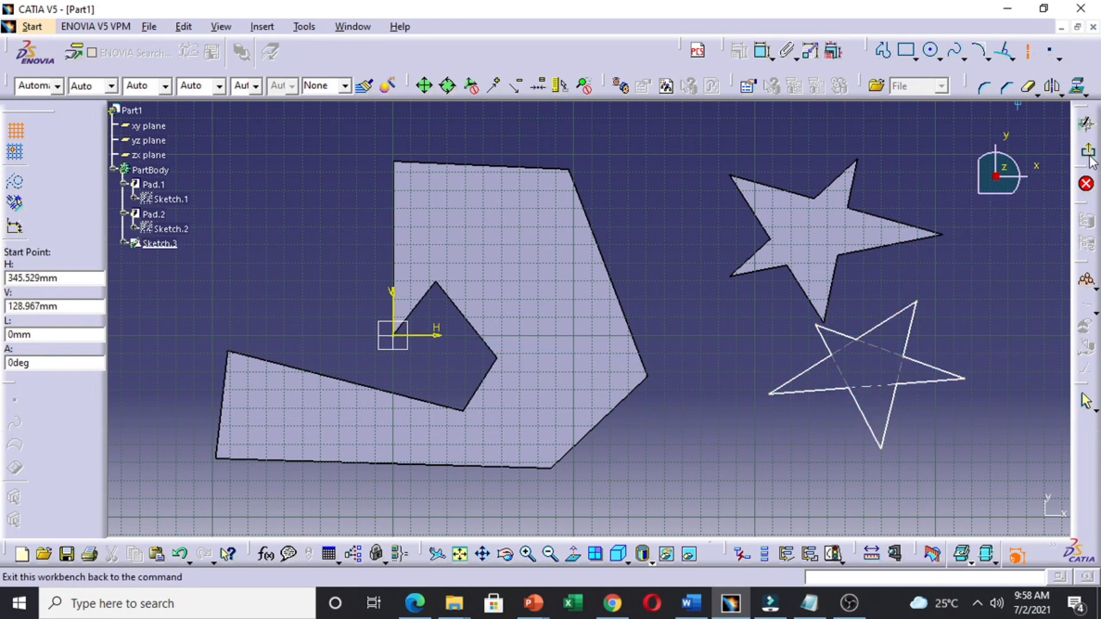
# - Exit the star sketch, preview a 20 mm pad of it, and cancel the pad
pyautogui.click(1086, 124)
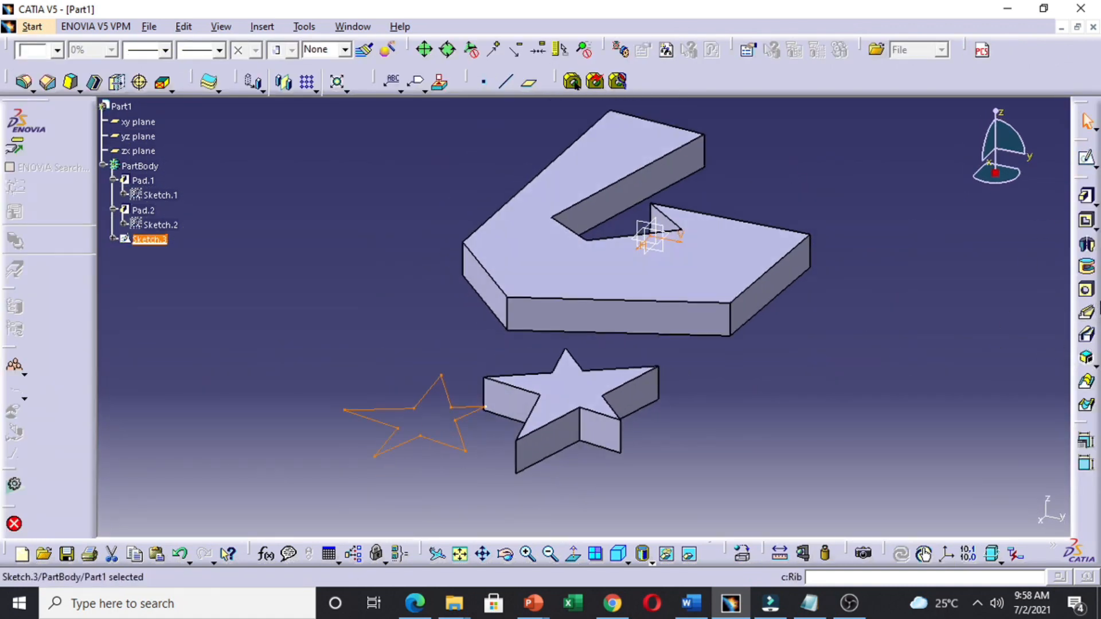
pyautogui.click(1086, 196)
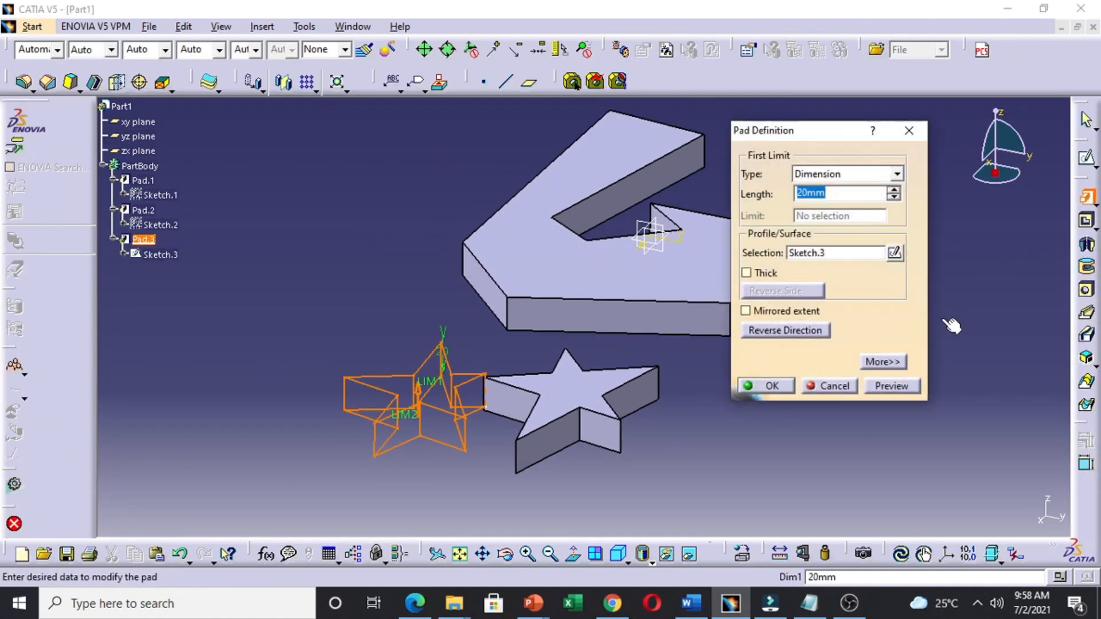
pyautogui.click(837, 387)
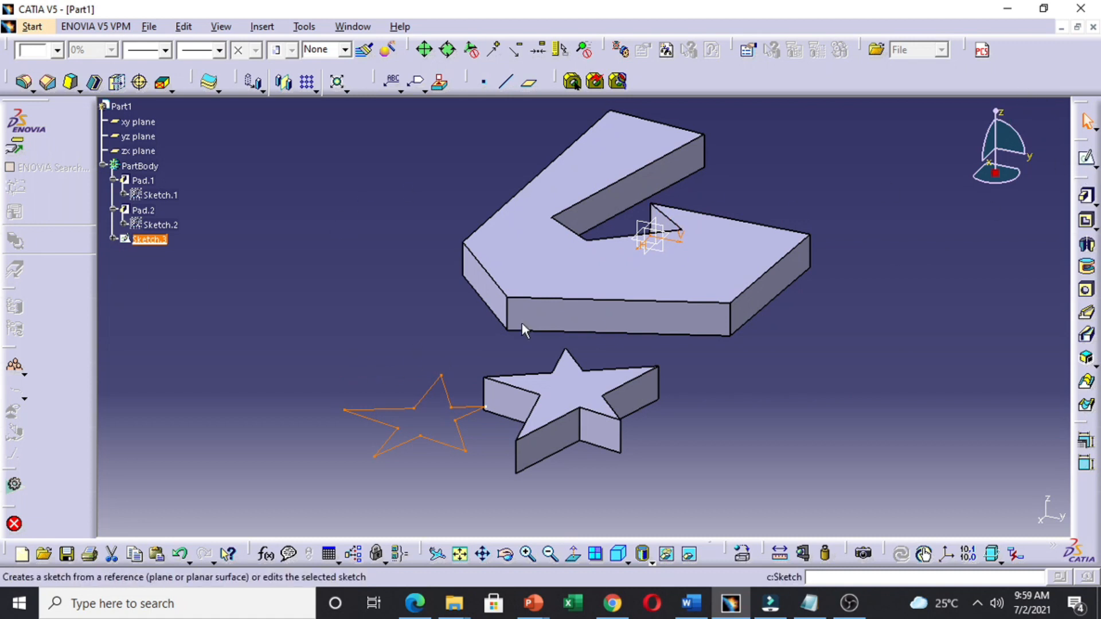
# - Expand the star sketch in the specification tree and start a new sketch on the xy plane
pyautogui.click(114, 243)
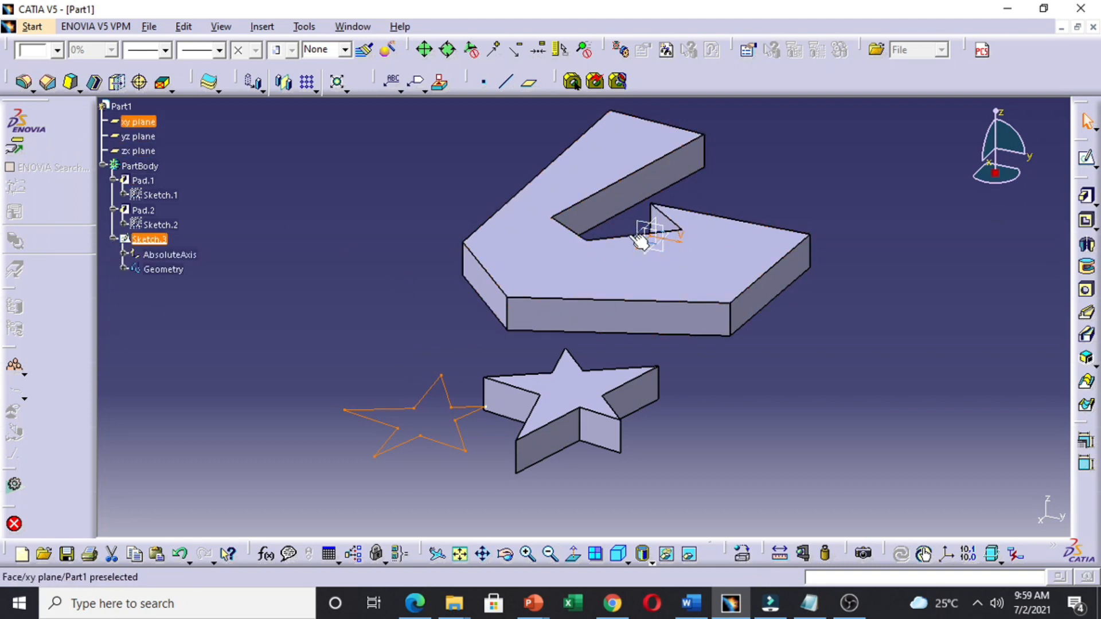
pyautogui.click(641, 242)
pyautogui.click(1086, 159)
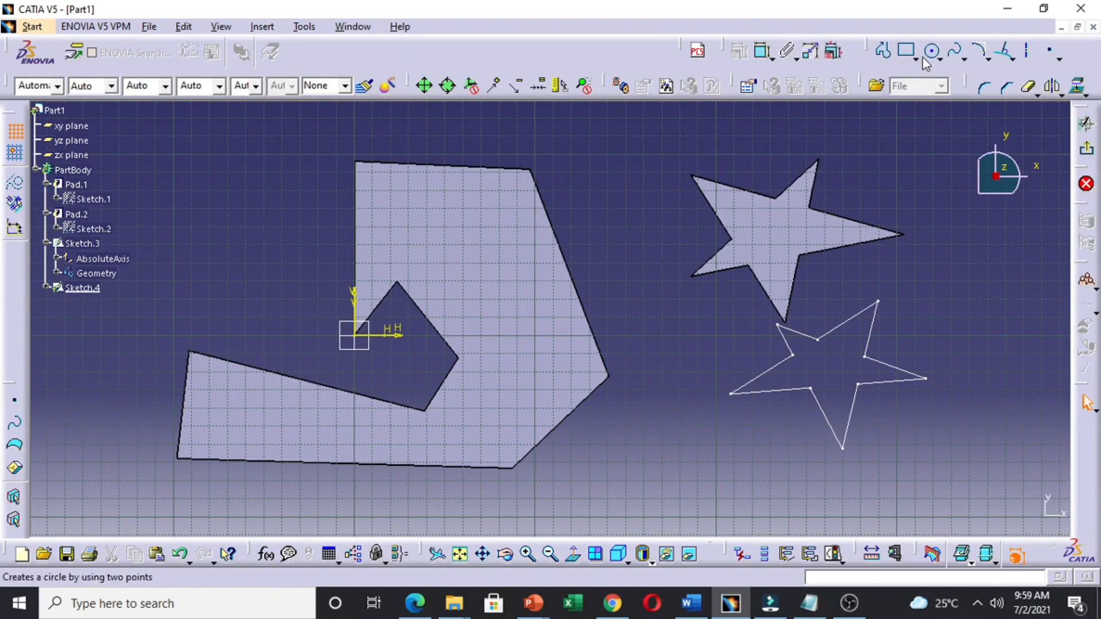
# - Draw a slanted line with the start of a tangent arc below the star using the Profile tool, and undo it
pyautogui.click(884, 50)
pyautogui.moveTo(691, 482); pyautogui.dragTo(707, 397, button='middle')
pyautogui.click(647, 407)
pyautogui.moveTo(772, 433); pyautogui.dragTo(735, 462)
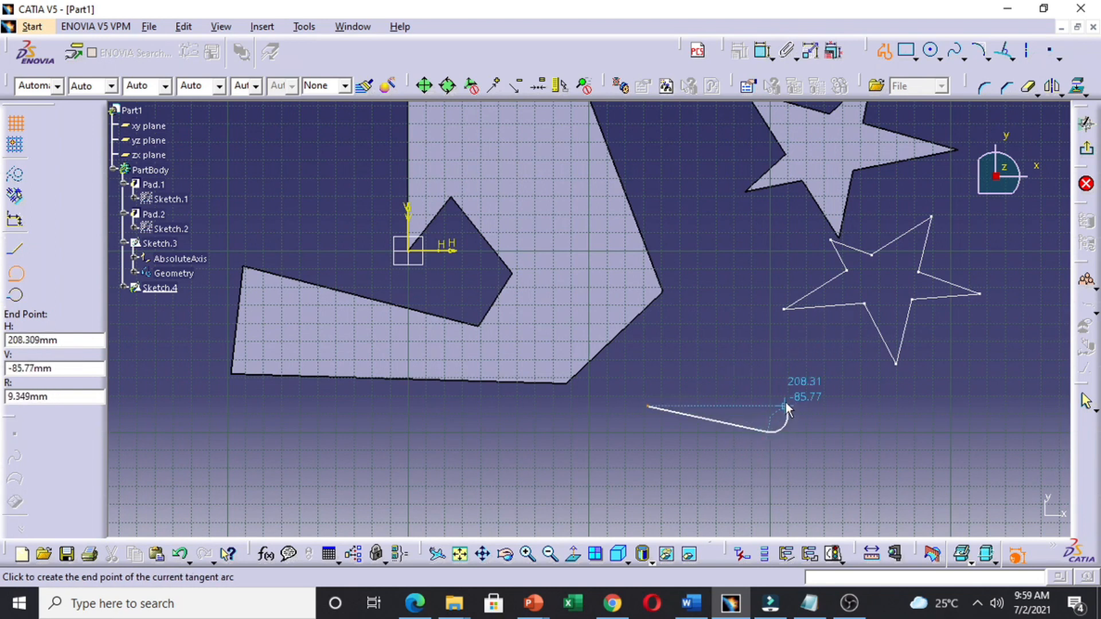
pyautogui.press('Escape')
pyautogui.hotkey('ctrl', 'z')
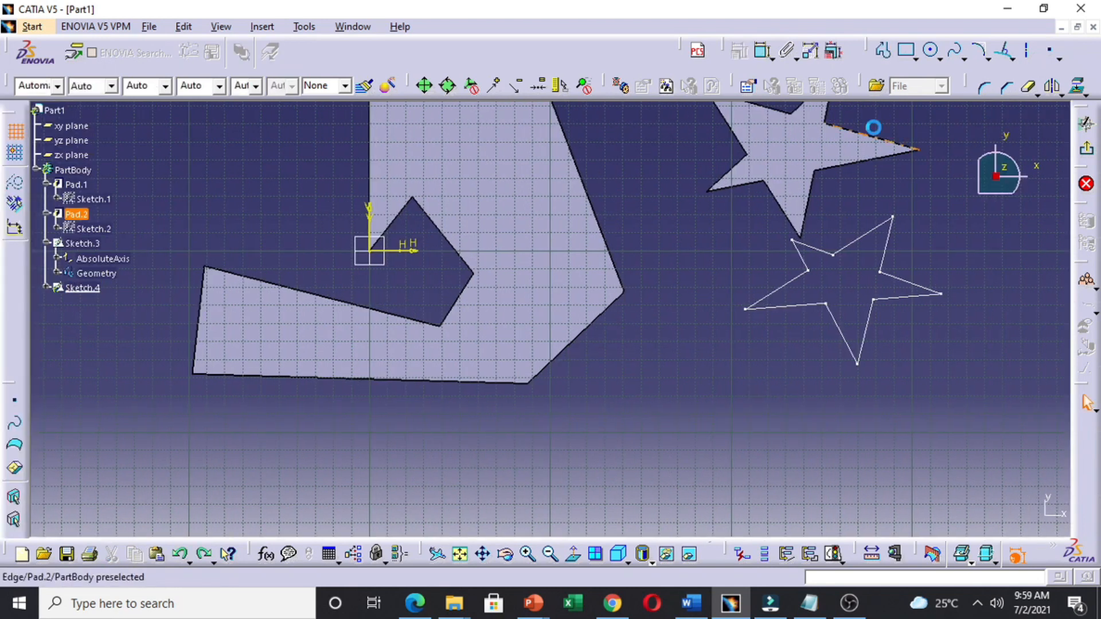
# - Draw a closed six-sided outline with a notched right side between the large pad and the star using the Profile tool, and undo it
pyautogui.click(883, 51)
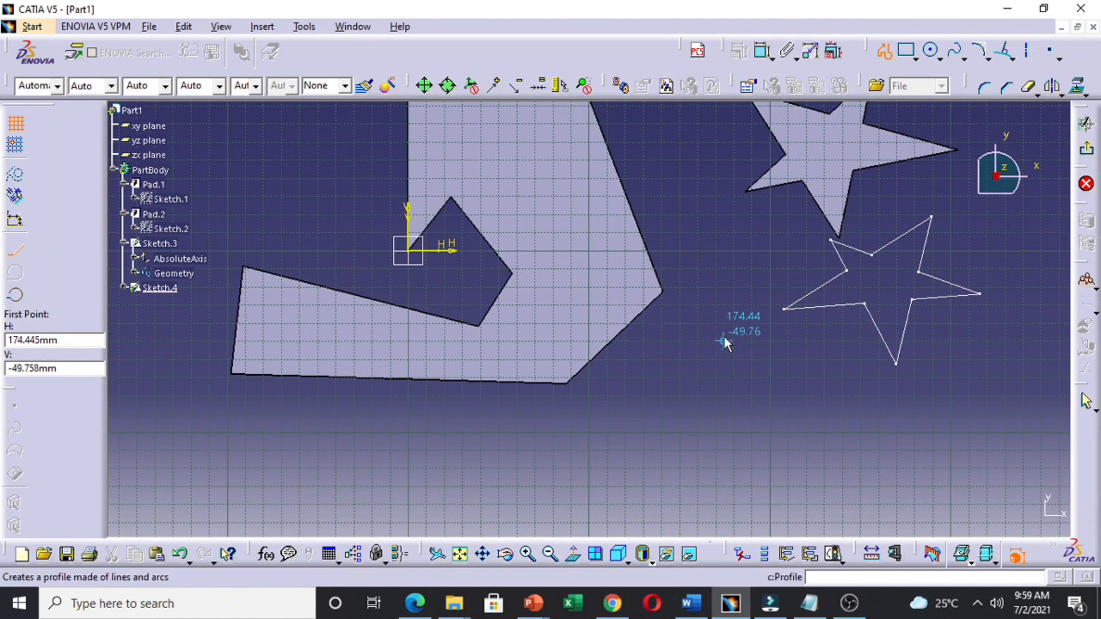
pyautogui.click(758, 342)
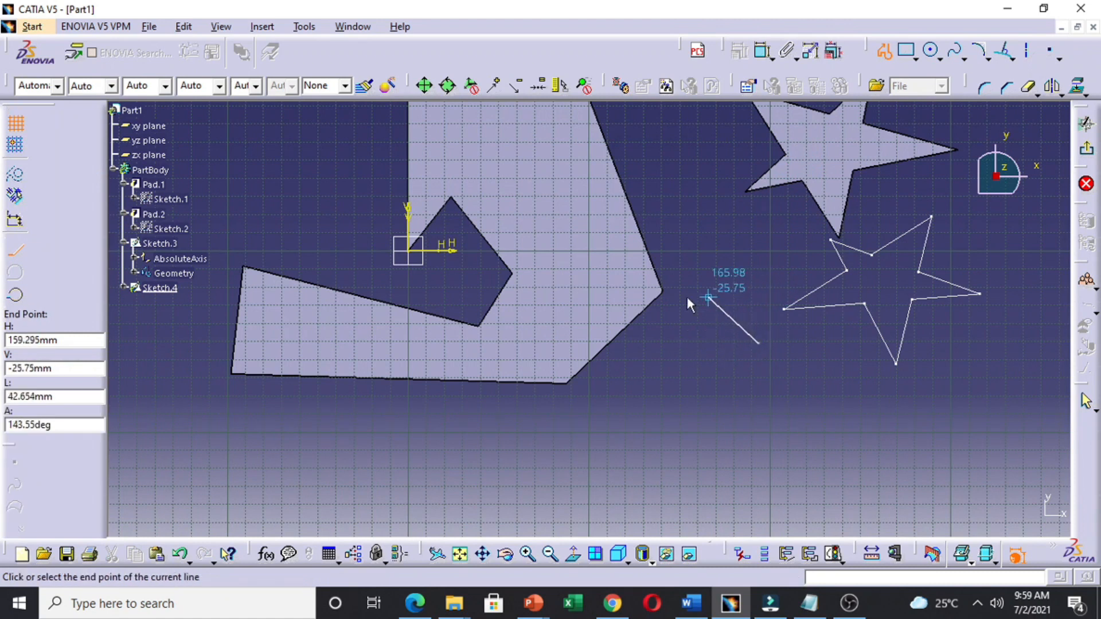
pyautogui.click(637, 356)
pyautogui.click(643, 478)
pyautogui.click(772, 488)
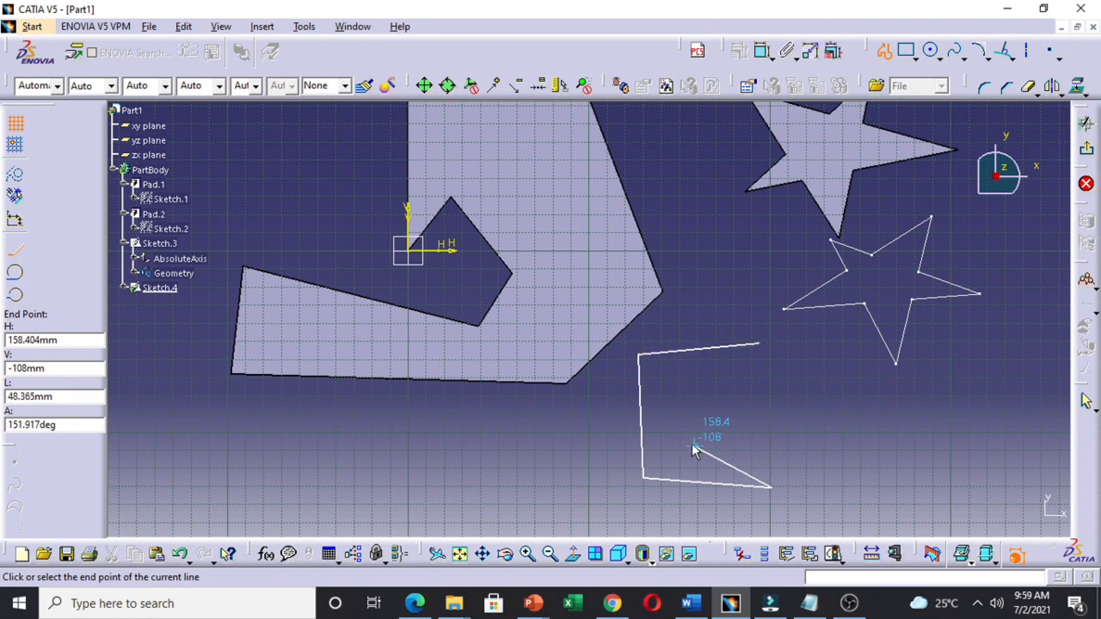
pyautogui.click(675, 430)
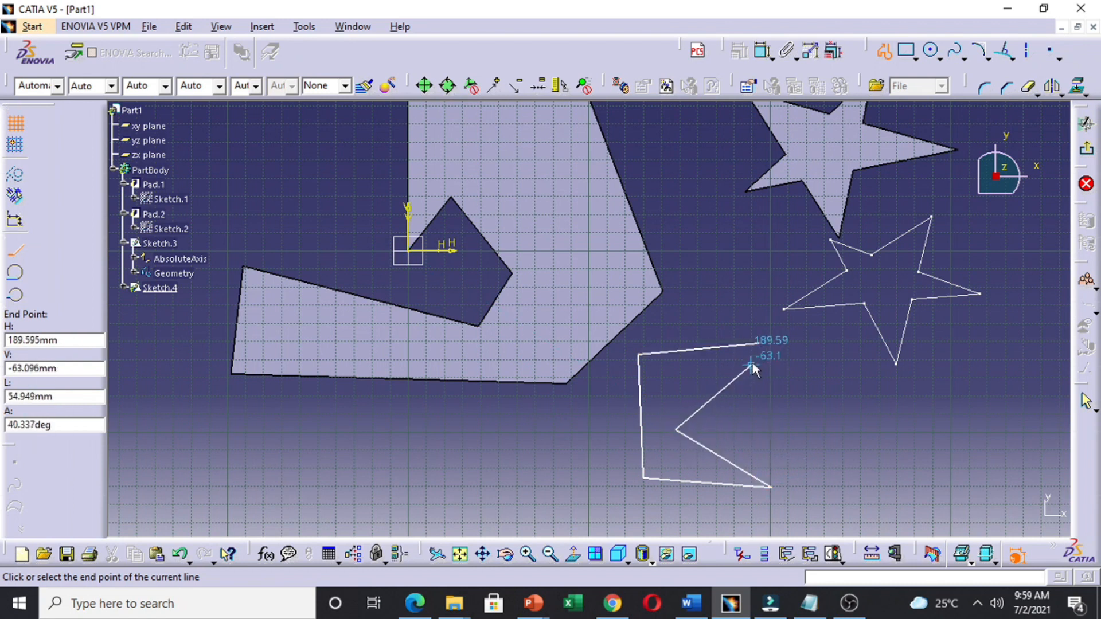
pyautogui.click(674, 385)
pyautogui.click(756, 342)
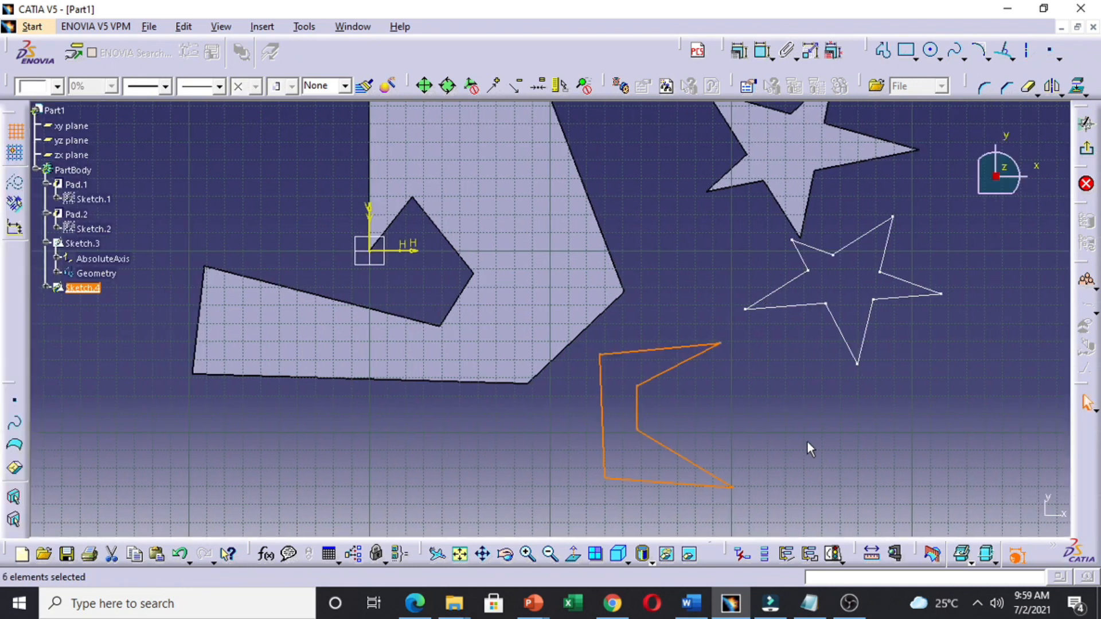
pyautogui.hotkey('ctrl', 'z')
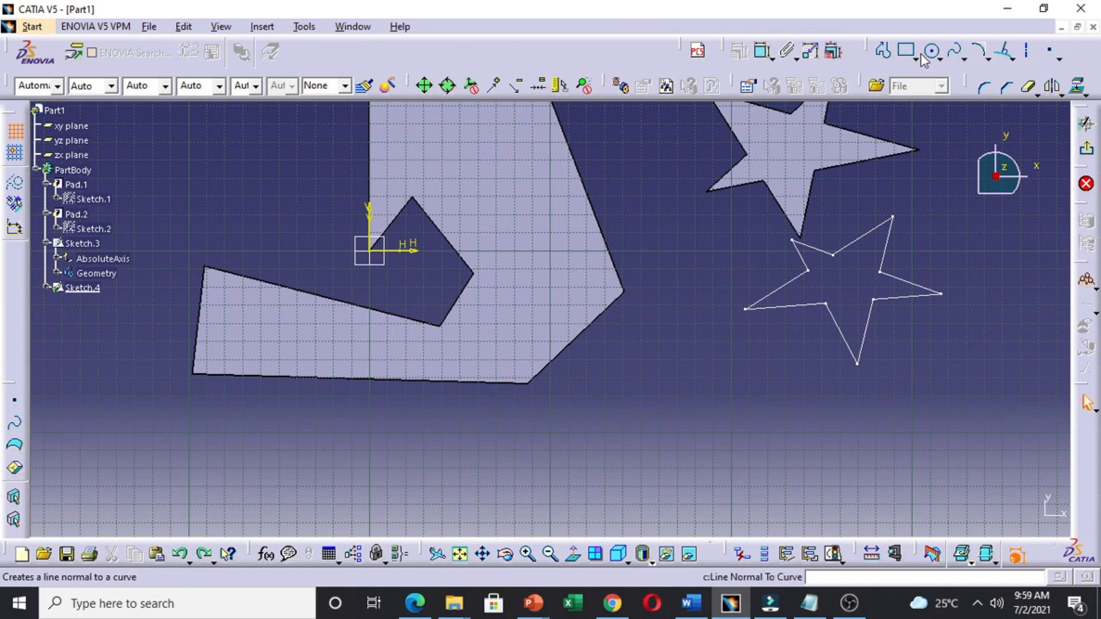
# - Draw a closed six-sided outline with a notched lower edge below the large pad and the star using the Profile tool
pyautogui.click(881, 52)
pyautogui.click(675, 390)
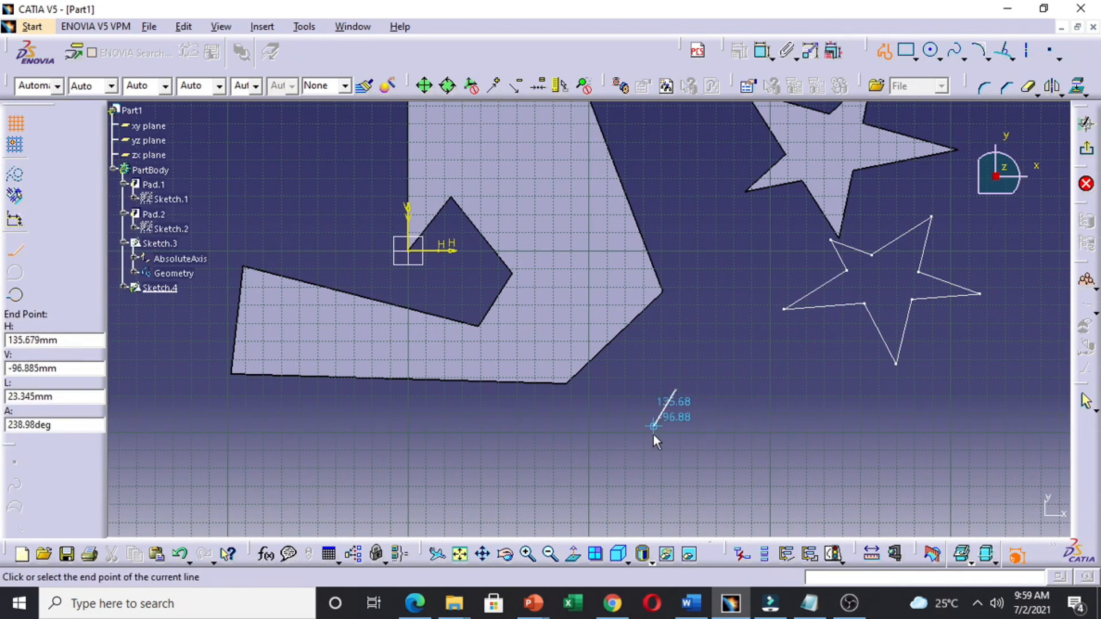
pyautogui.click(653, 462)
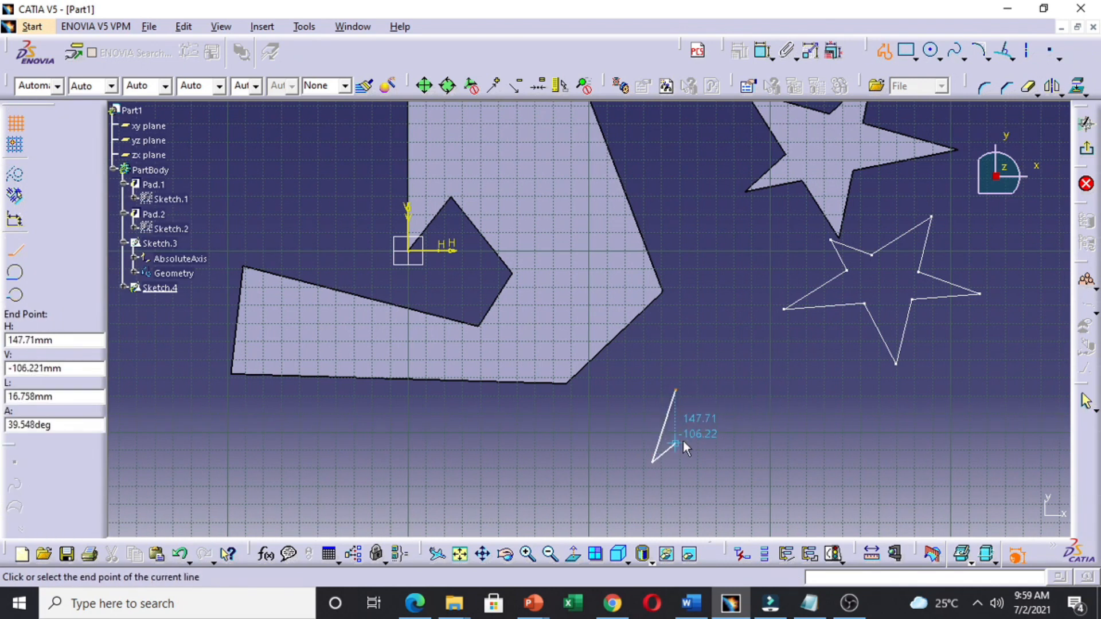
pyautogui.click(750, 430)
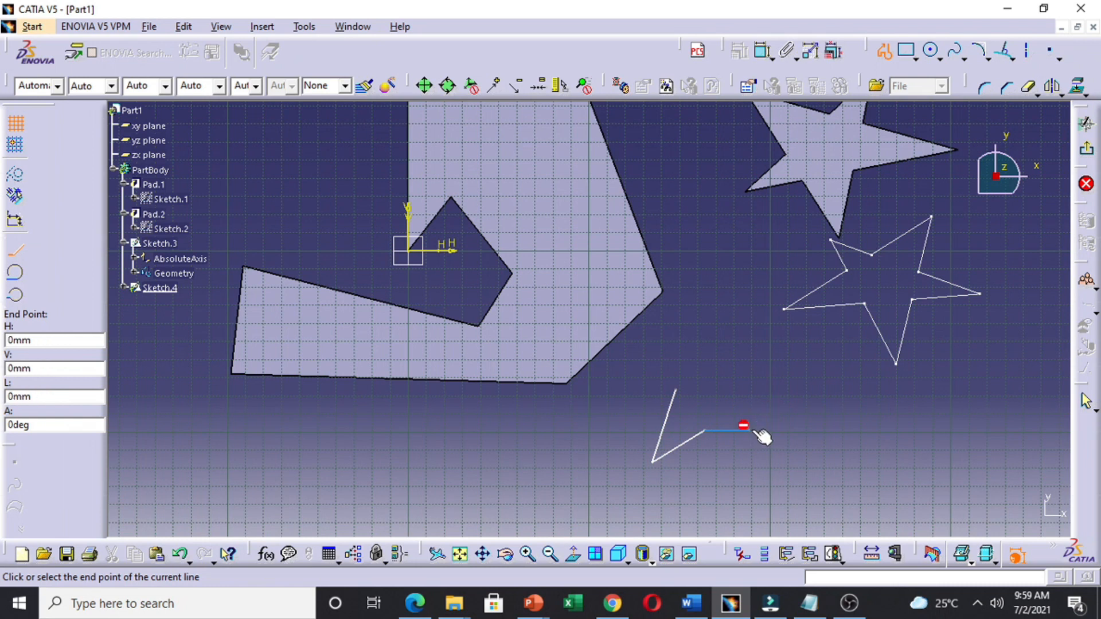
pyautogui.click(779, 462)
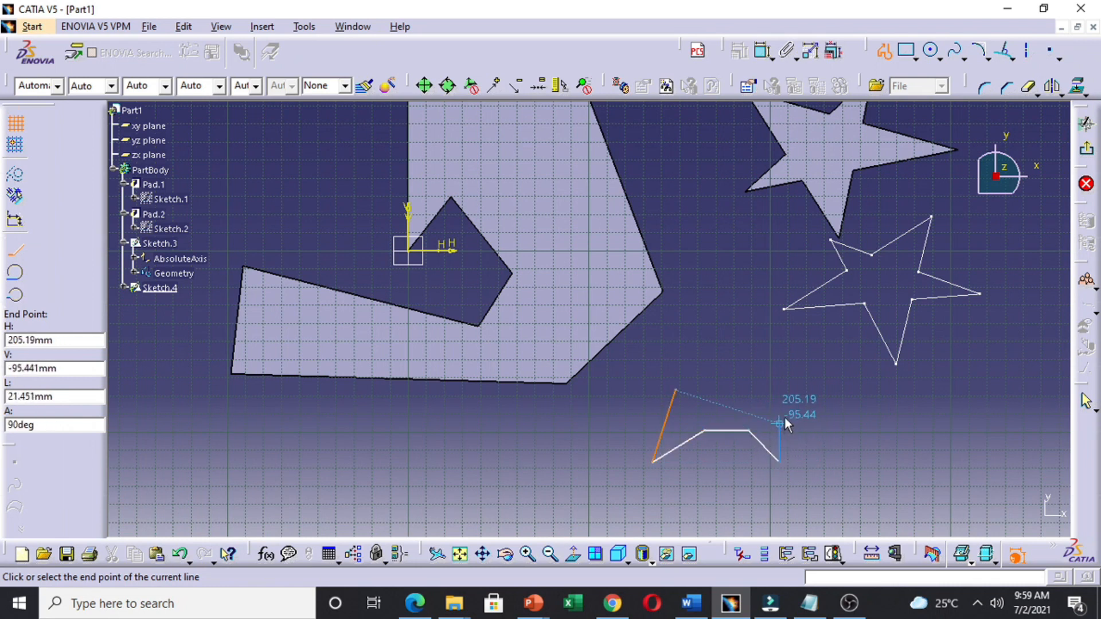
pyautogui.click(763, 390)
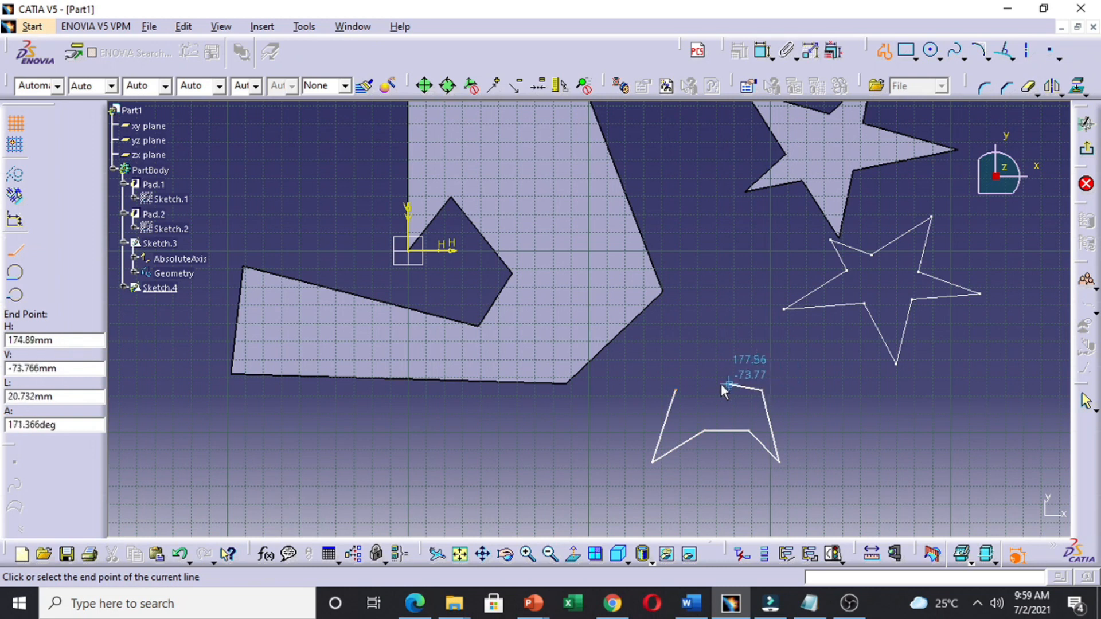
pyautogui.click(675, 390)
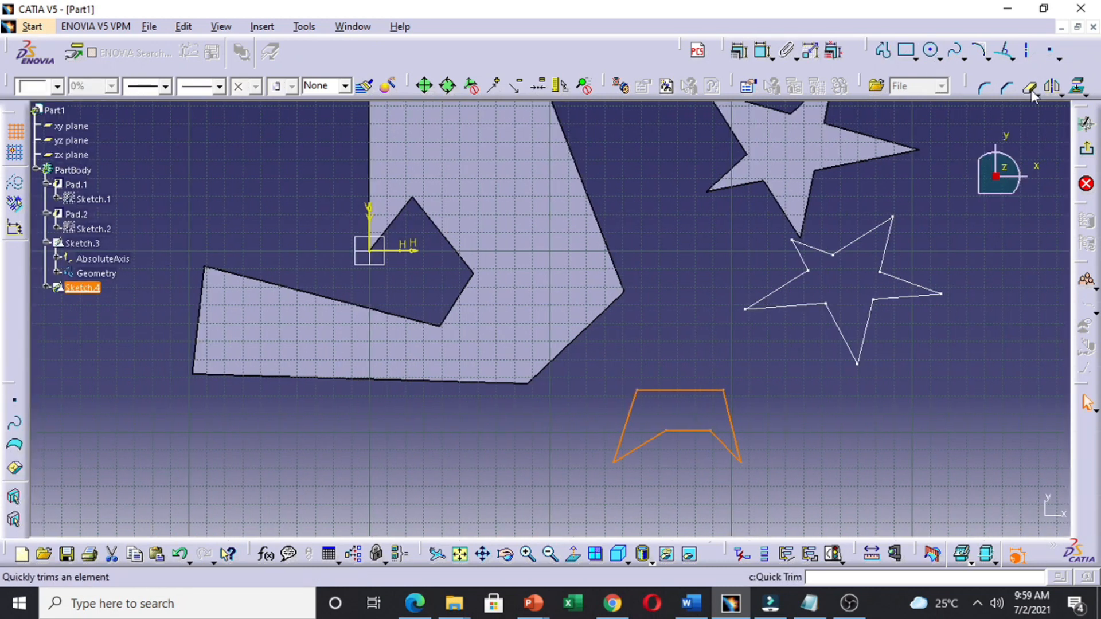
# - Draw a narrow bent handle rising from the outline's upper edge using the Profile tool, and undo both the handle and the outline
pyautogui.click(883, 50)
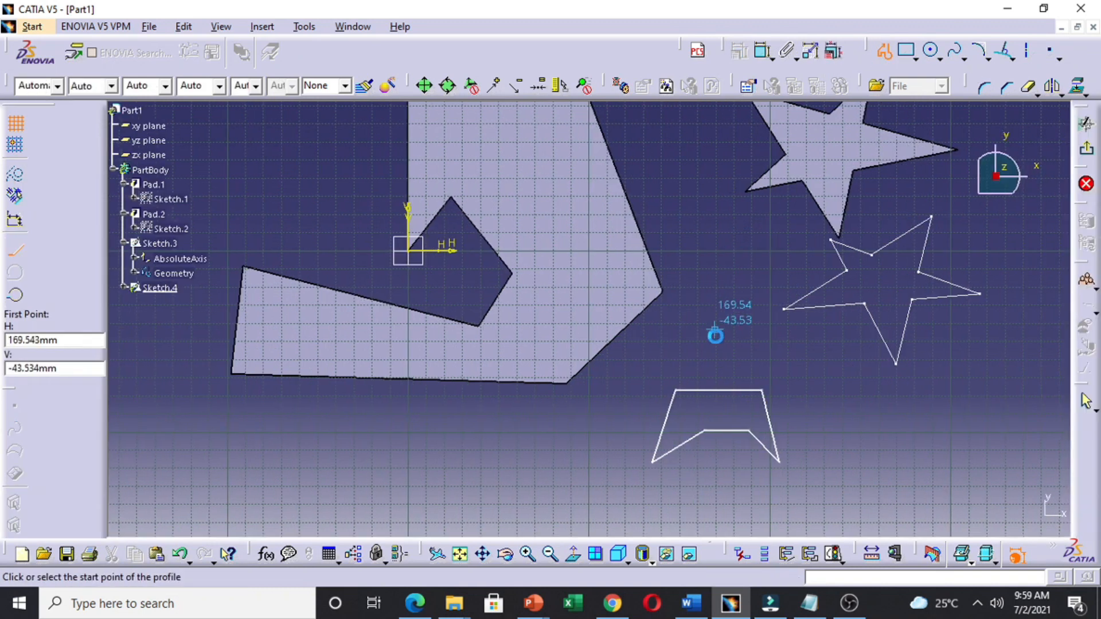
pyautogui.click(715, 387)
pyautogui.click(711, 293)
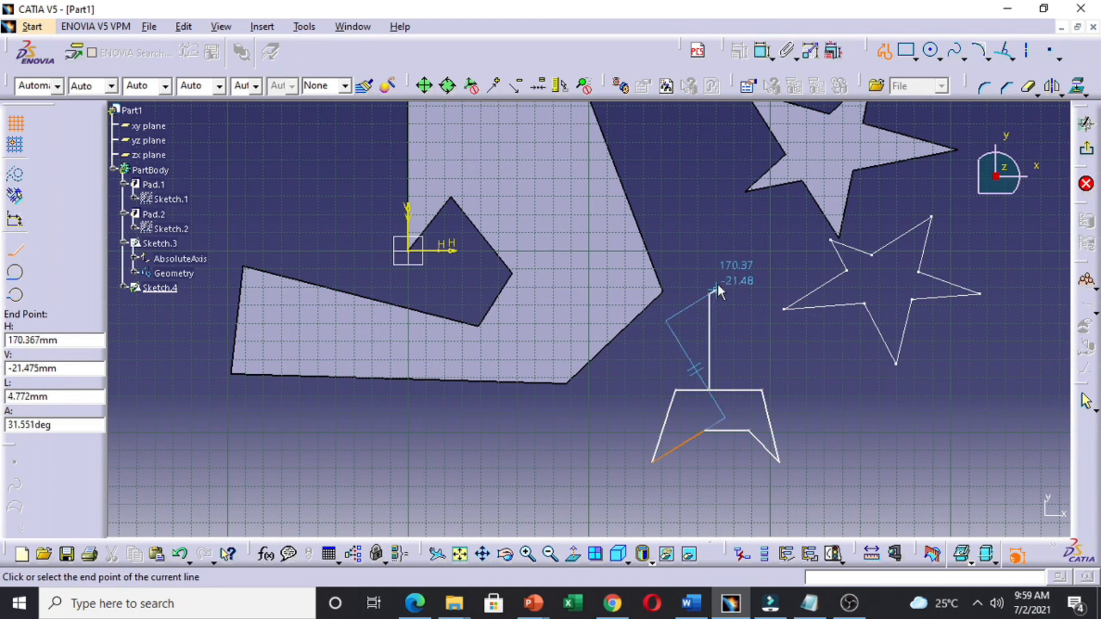
pyautogui.click(742, 251)
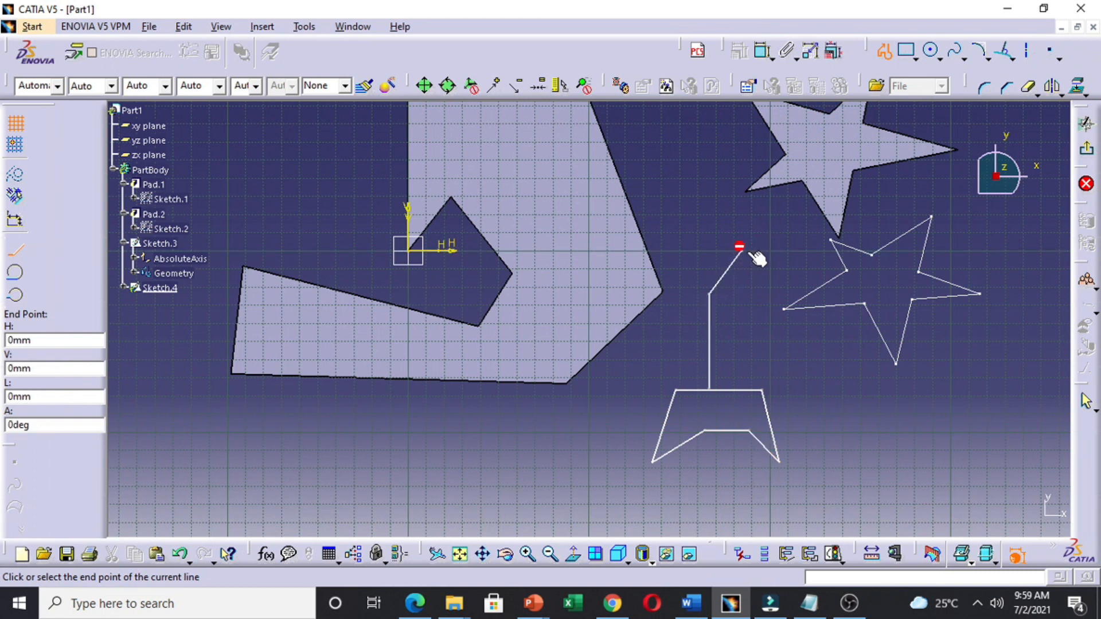
pyautogui.click(724, 297)
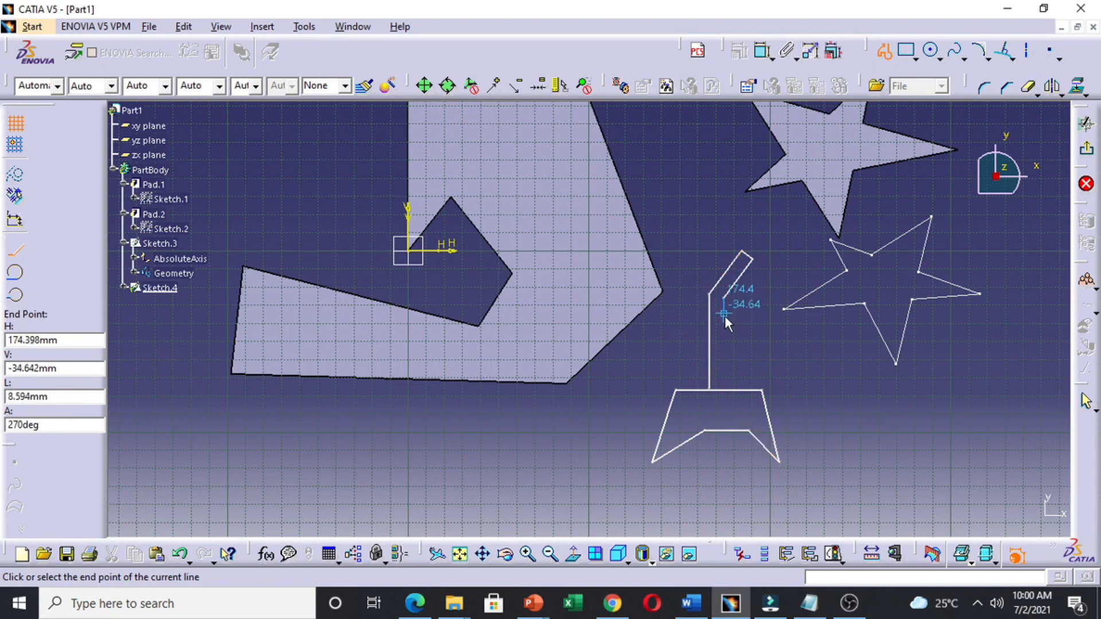
pyautogui.click(724, 390)
pyautogui.press('Escape')
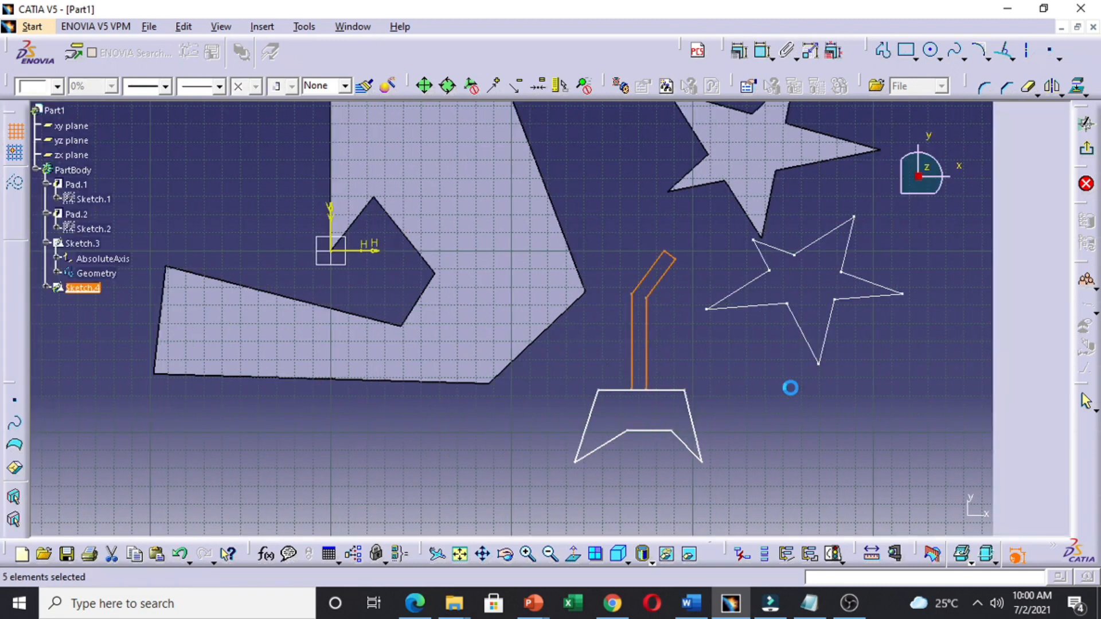
pyautogui.hotkey('ctrl', 'z')
pyautogui.hotkey('ctrl', 'z')
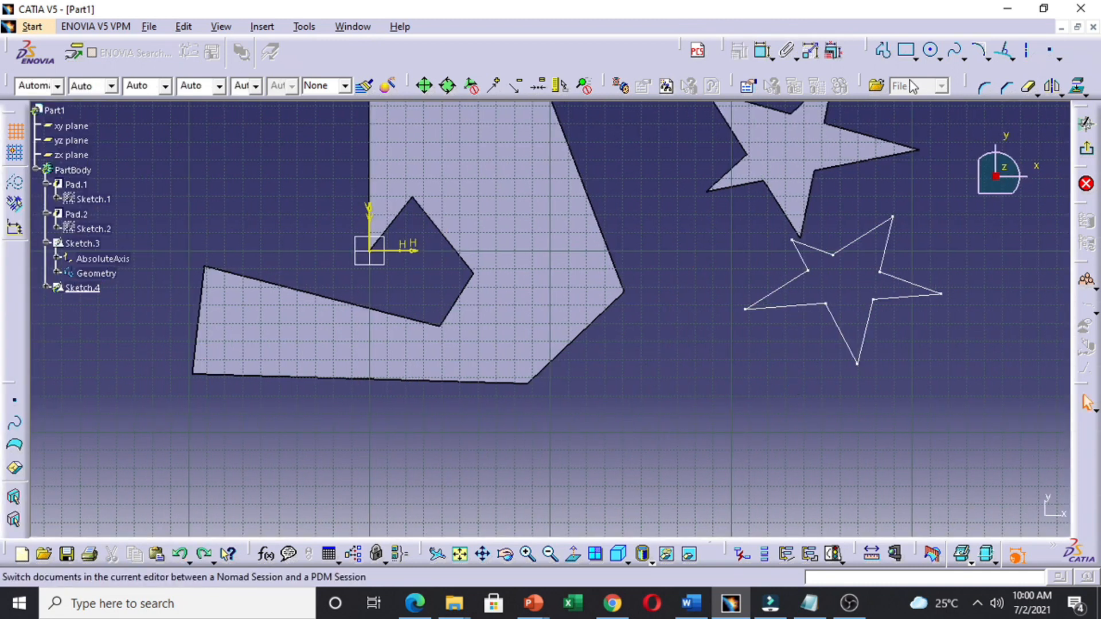
# - Draw an open star-shaped outline with a long narrow vertical neck between the large pad and the star using the Profile tool
pyautogui.click(889, 59)
pyautogui.click(651, 423)
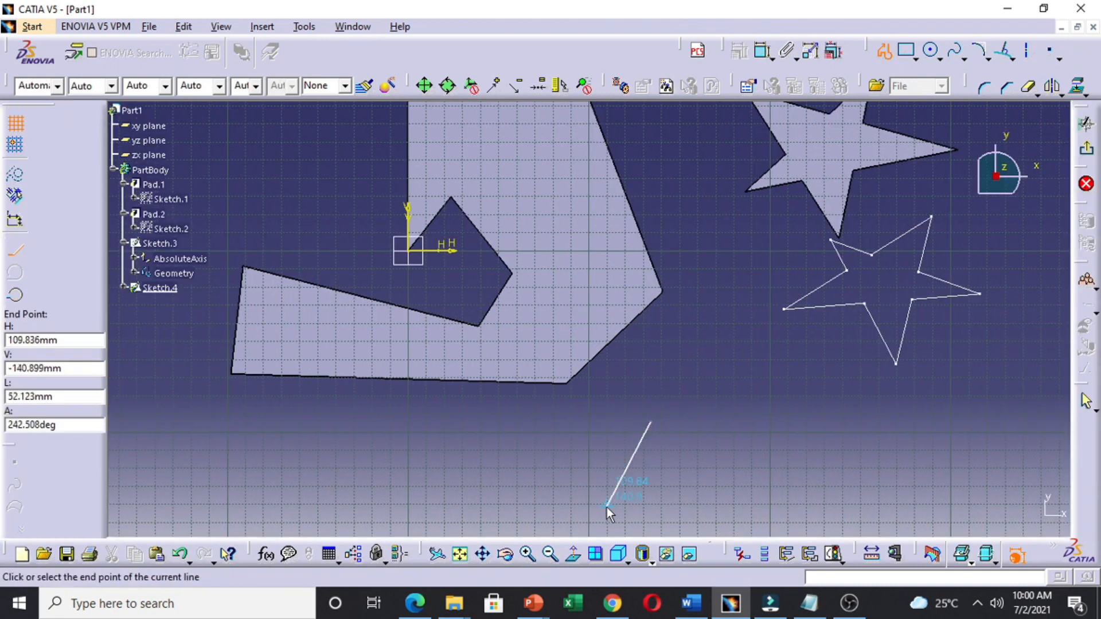
pyautogui.click(762, 514)
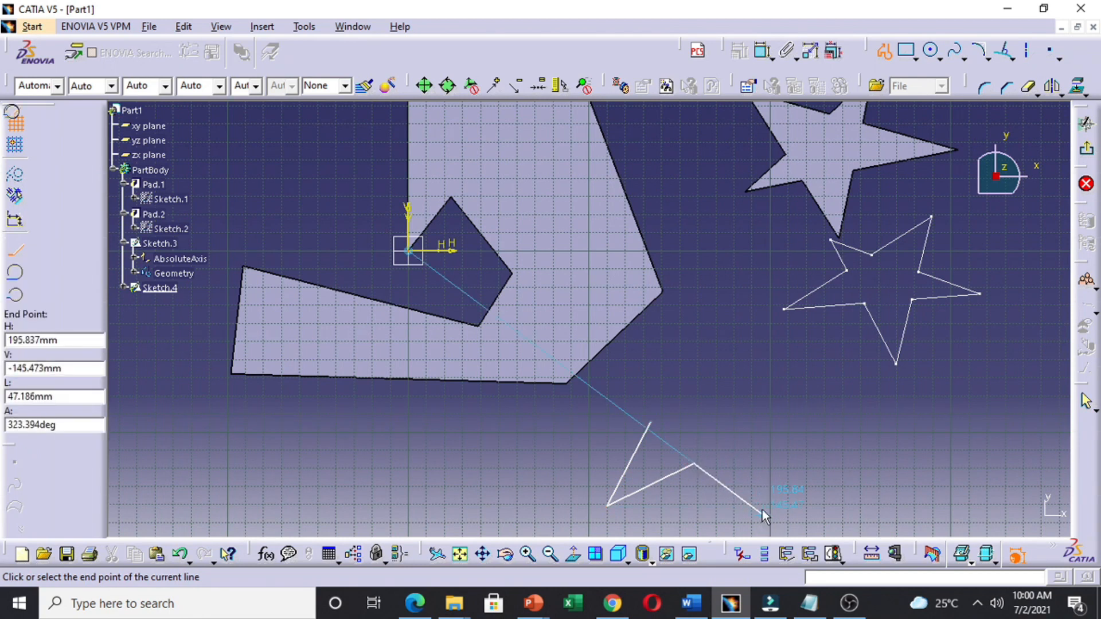
pyautogui.click(743, 418)
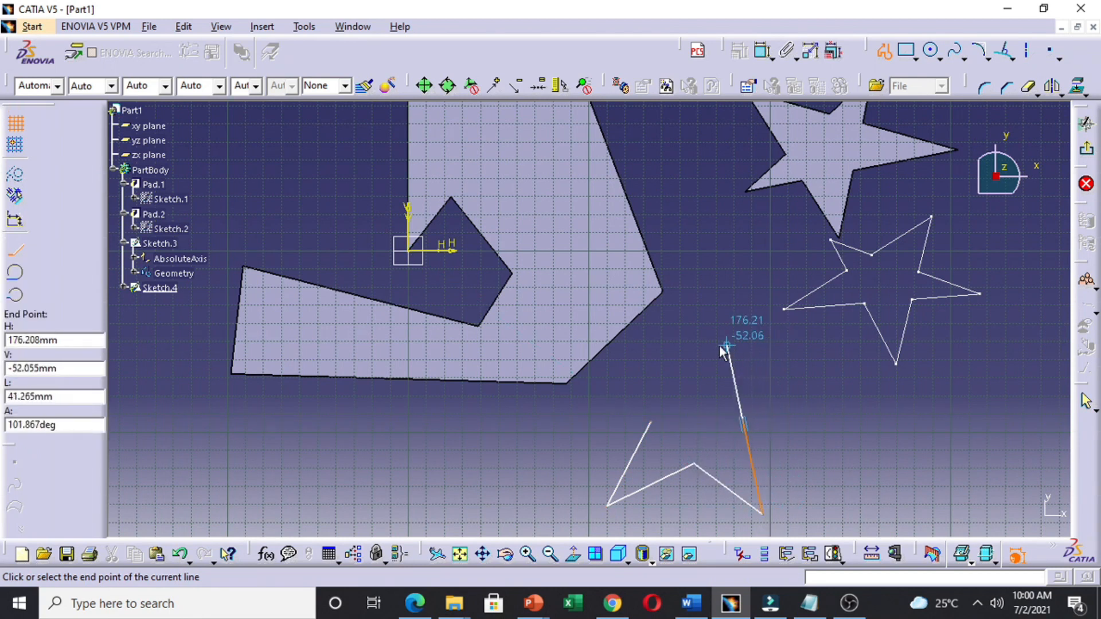
pyautogui.click(762, 351)
pyautogui.click(715, 358)
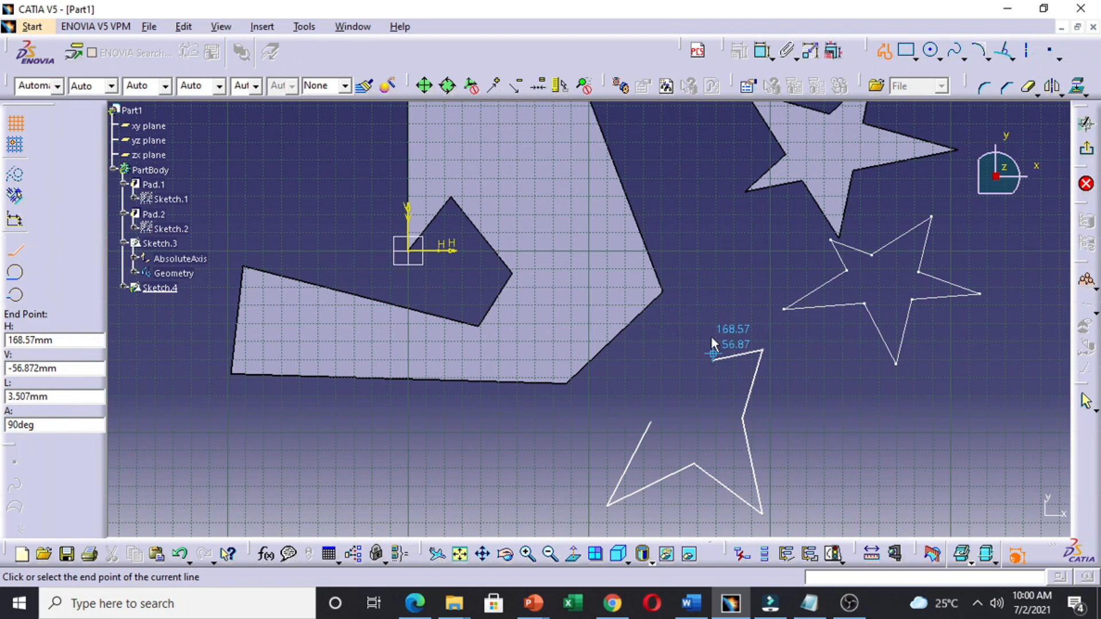
pyautogui.click(714, 154)
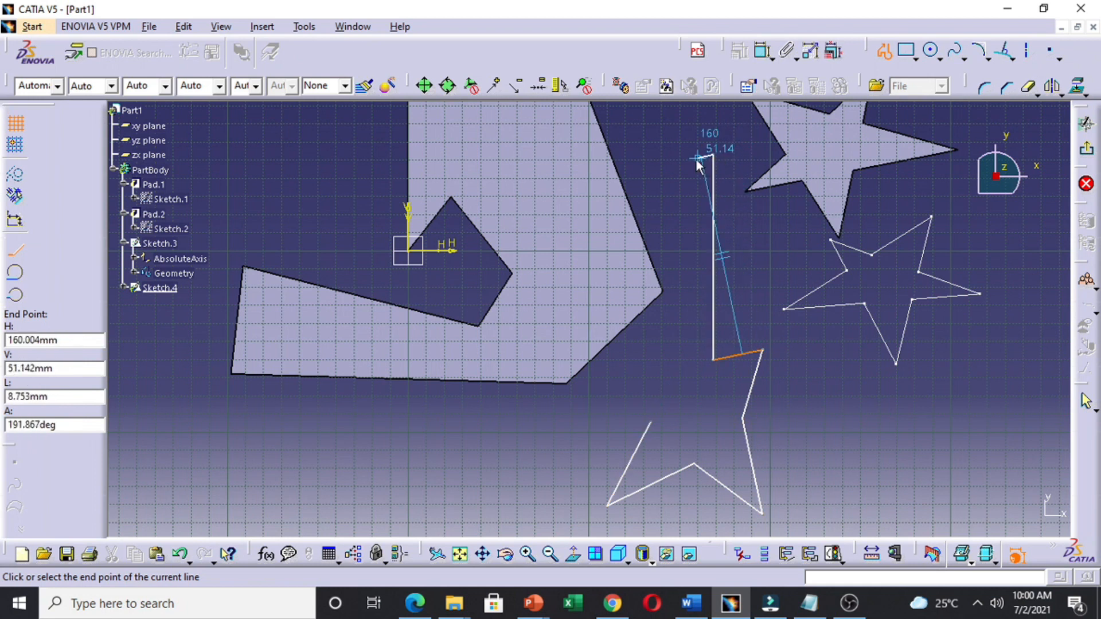
pyautogui.click(687, 153)
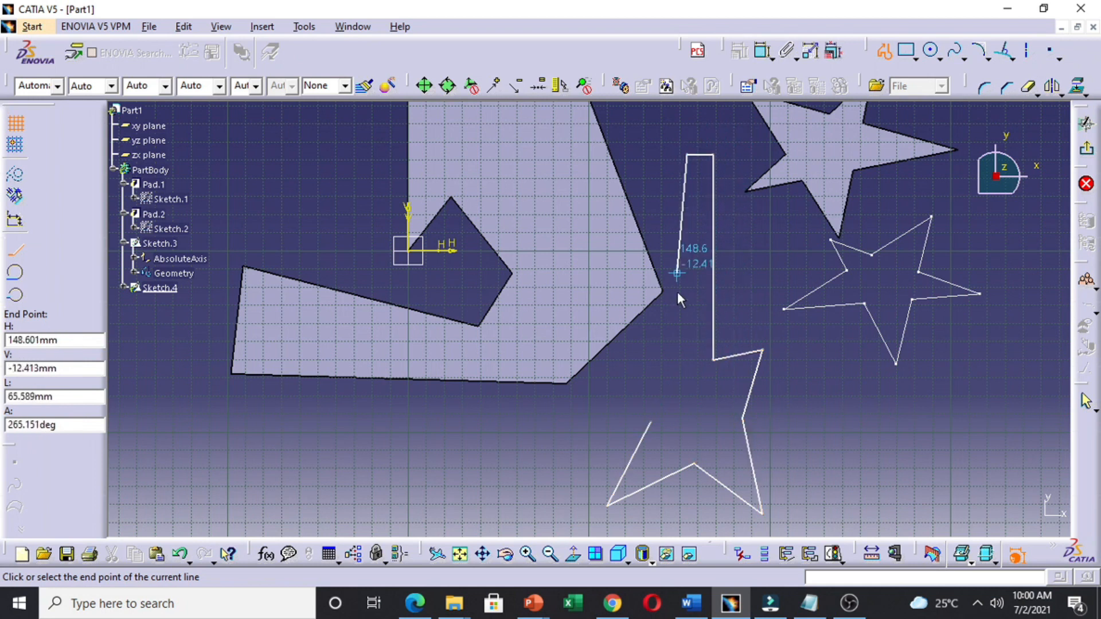
pyautogui.click(688, 353)
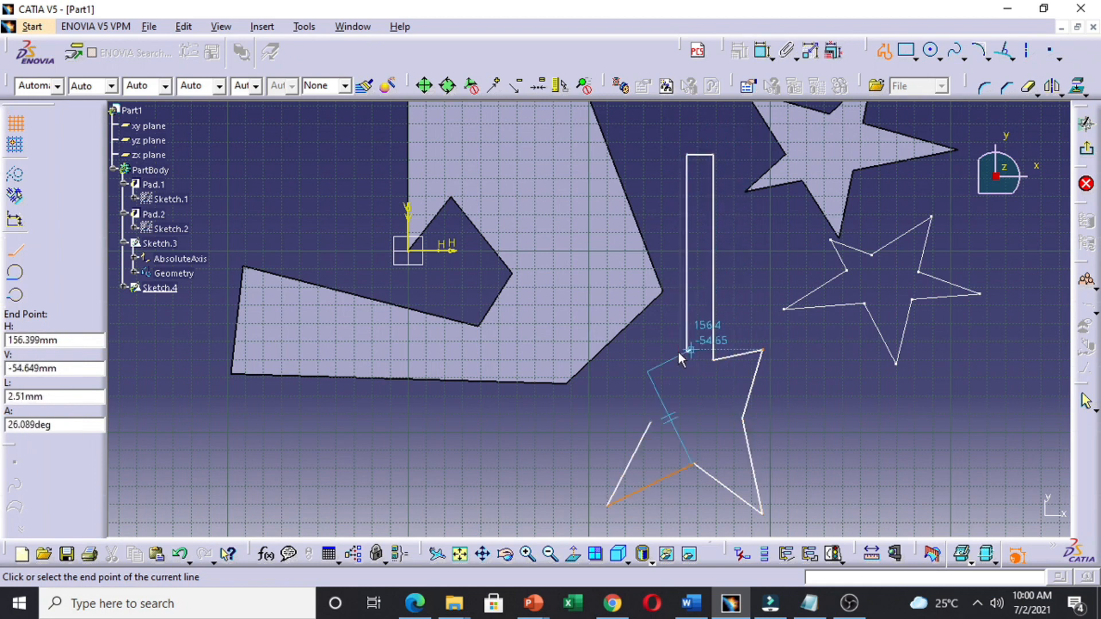
pyautogui.moveTo(633, 341); pyautogui.dragTo(666, 408)
pyautogui.doubleClick(633, 342)
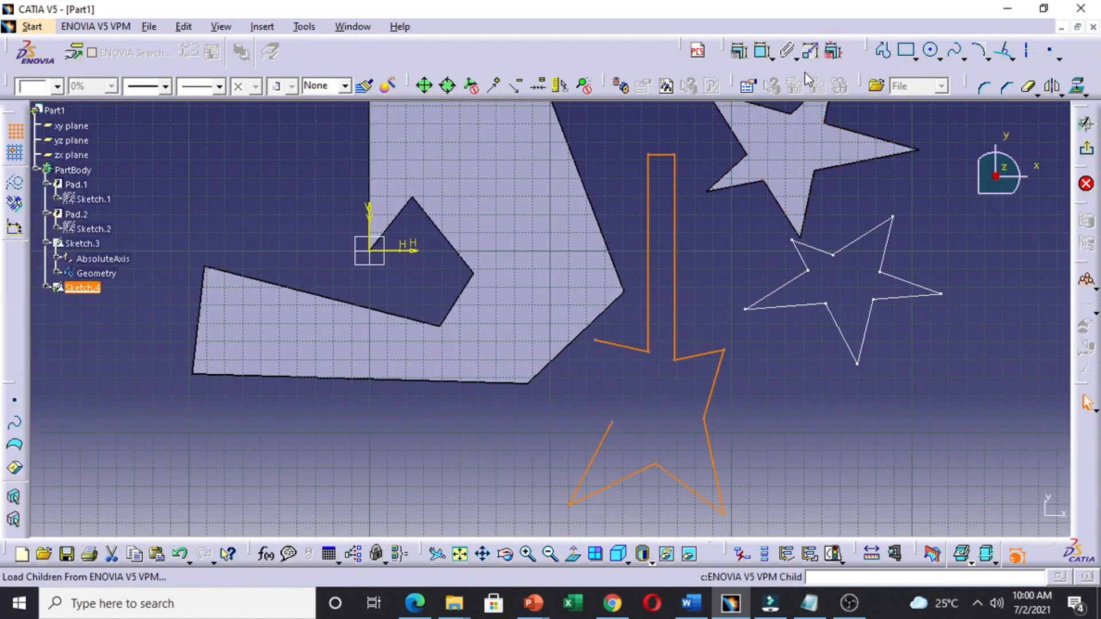
# - Close the star outline's left gap with the Profile tool, continuing with a slanted inner line and a line across the neck's base
pyautogui.click(883, 51)
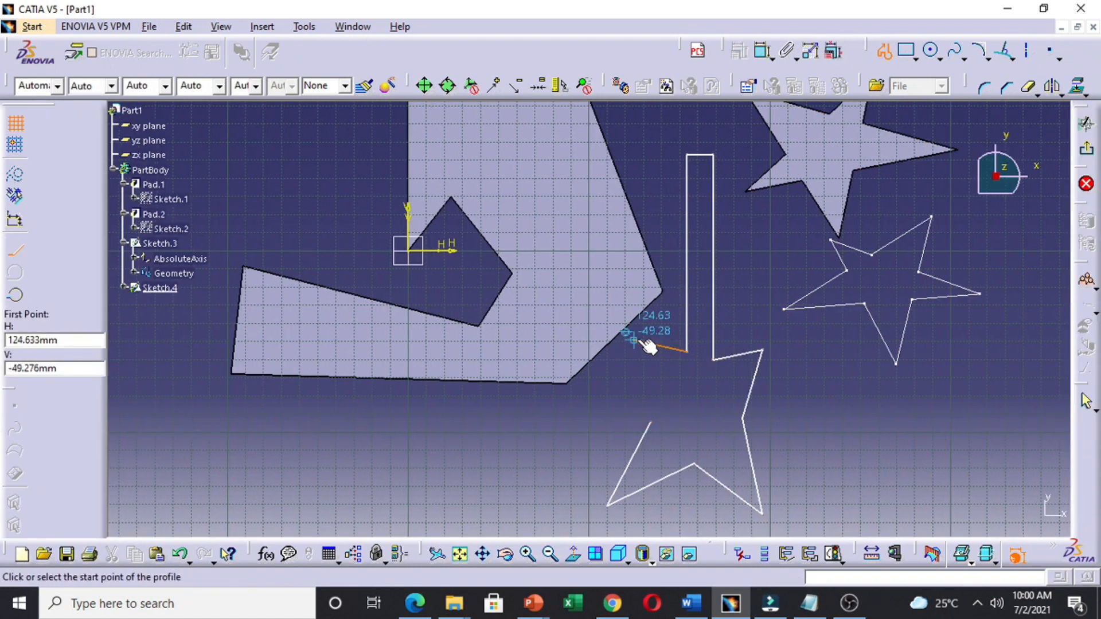
pyautogui.click(634, 342)
pyautogui.click(652, 419)
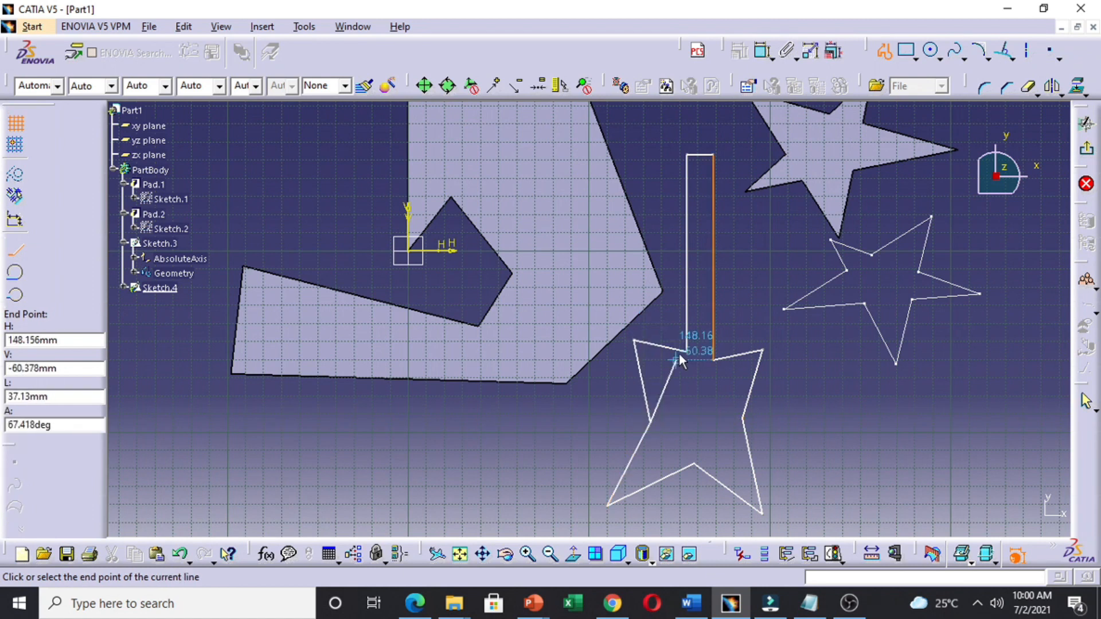
pyautogui.click(683, 352)
pyautogui.click(713, 361)
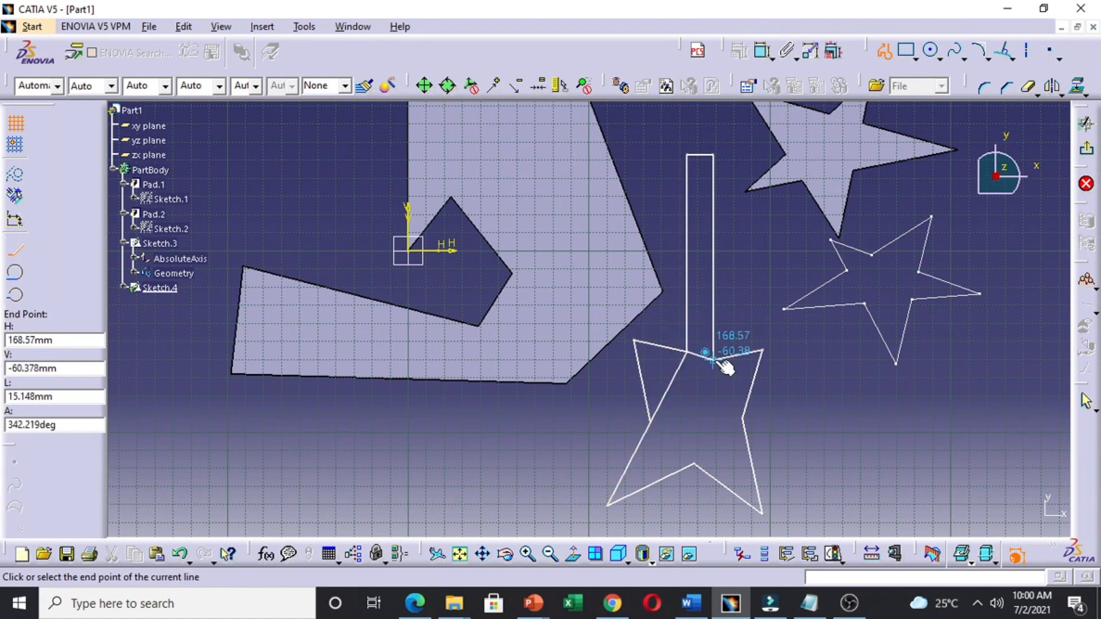
pyautogui.press('Escape')
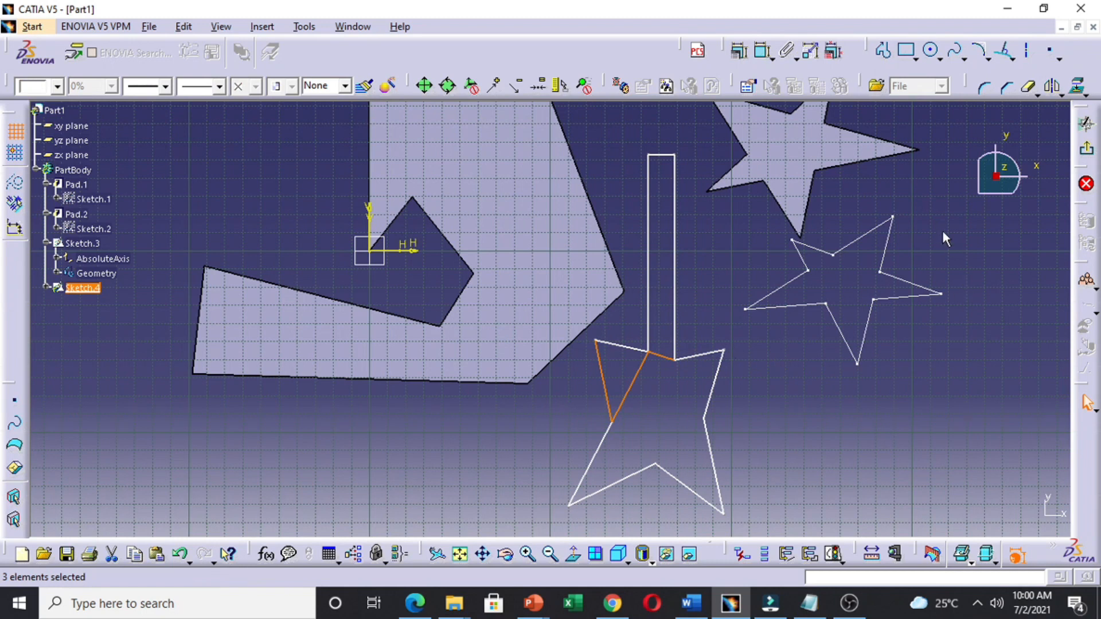
pyautogui.click(993, 277)
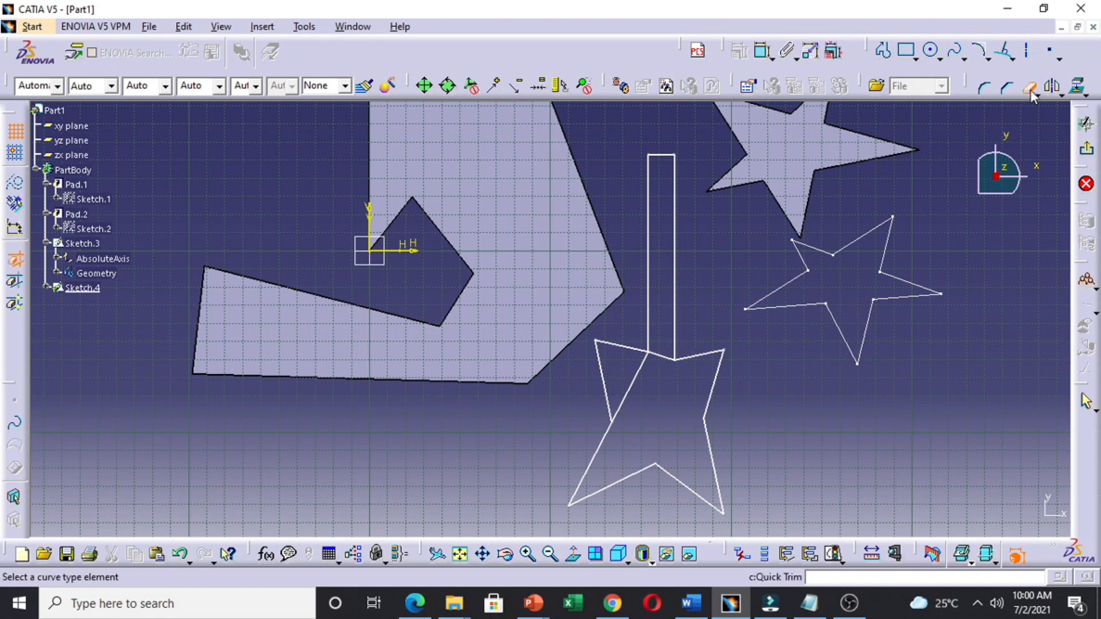
# - Convert the slanted inner line and the short line across the neck's base into axes
pyautogui.click(1028, 55)
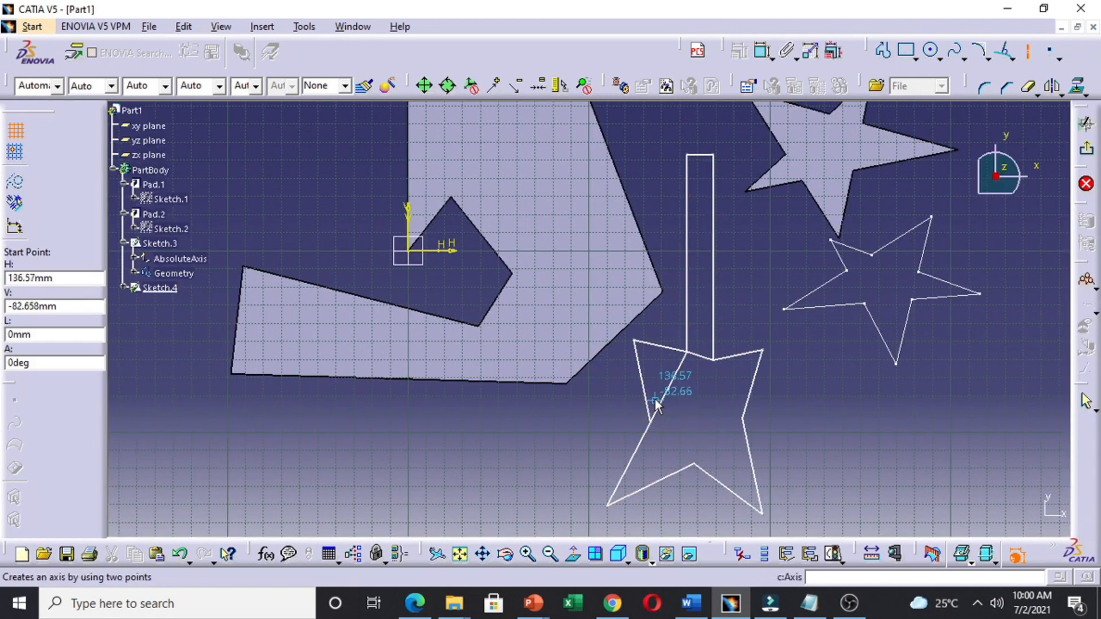
pyautogui.press('Escape')
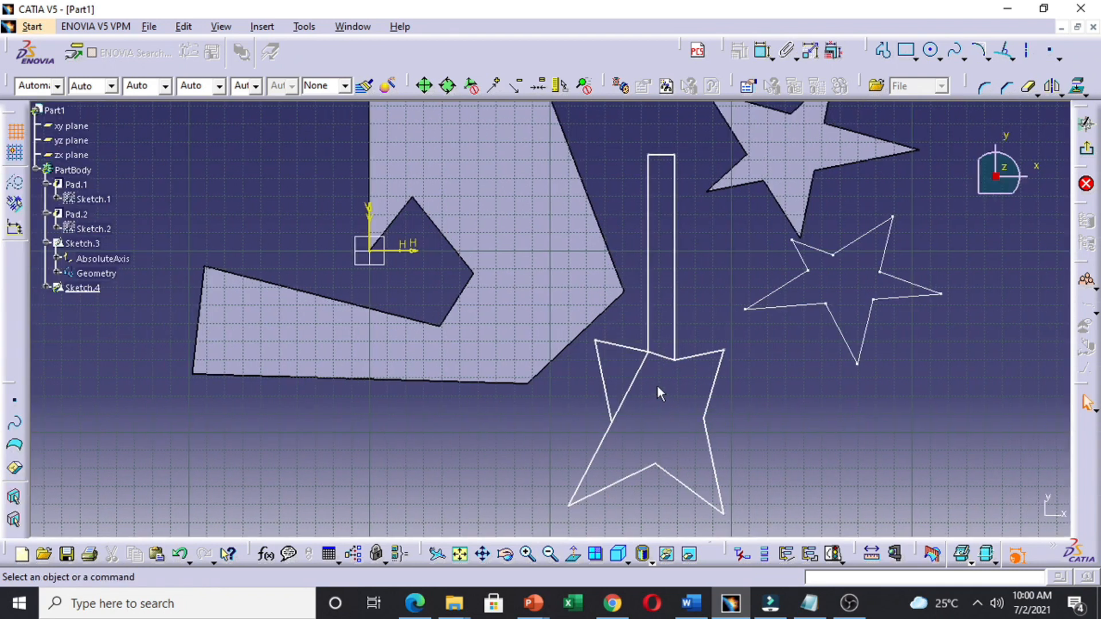
pyautogui.click(643, 393)
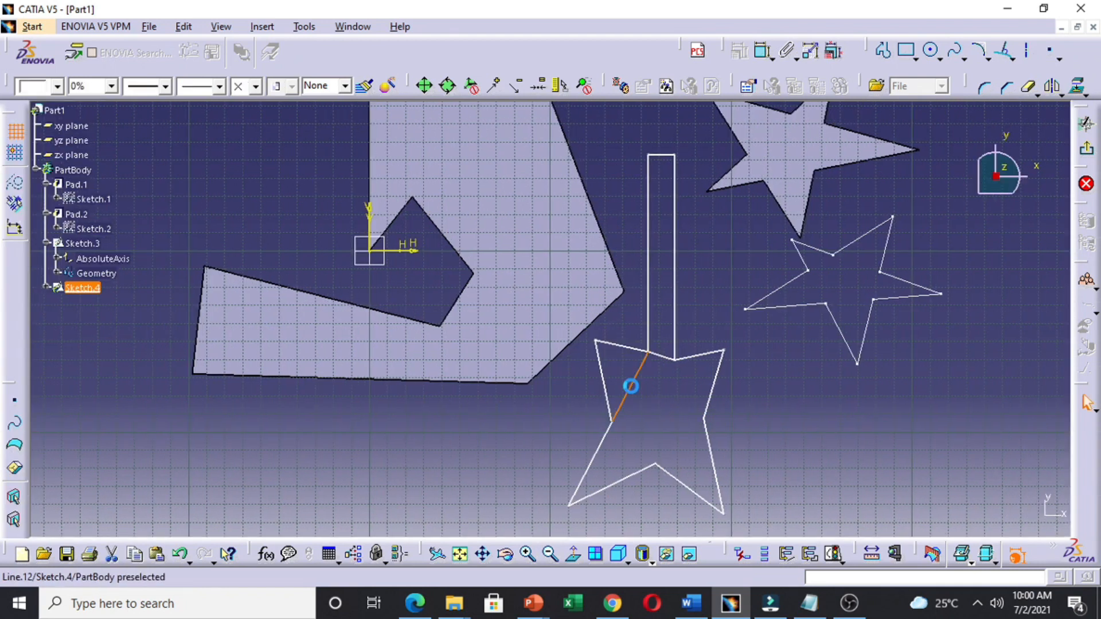
pyautogui.click(1026, 53)
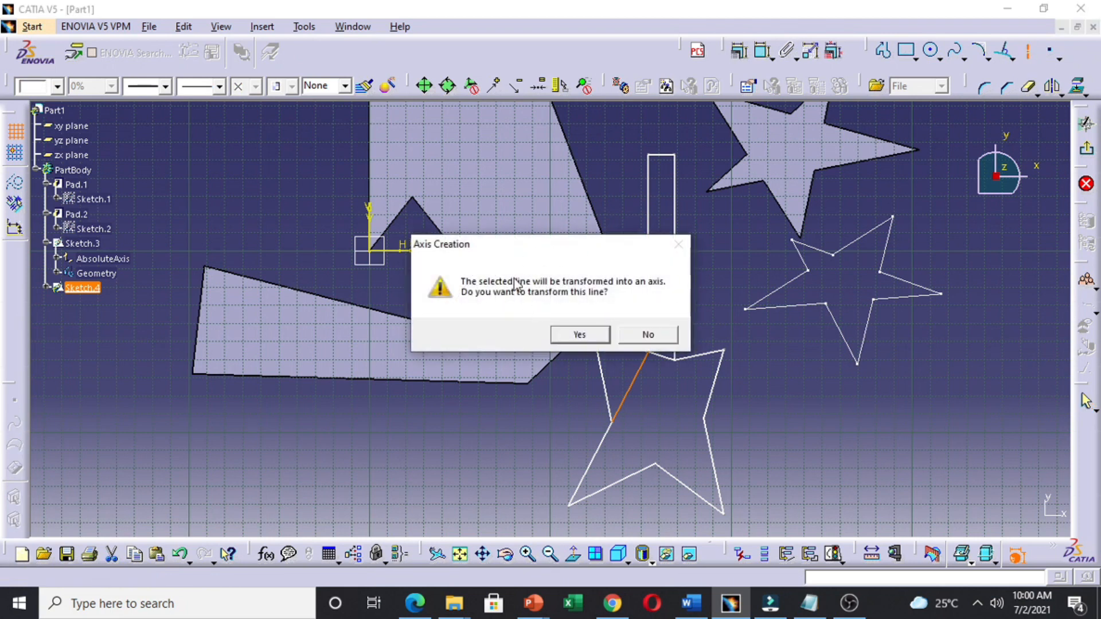
pyautogui.click(580, 335)
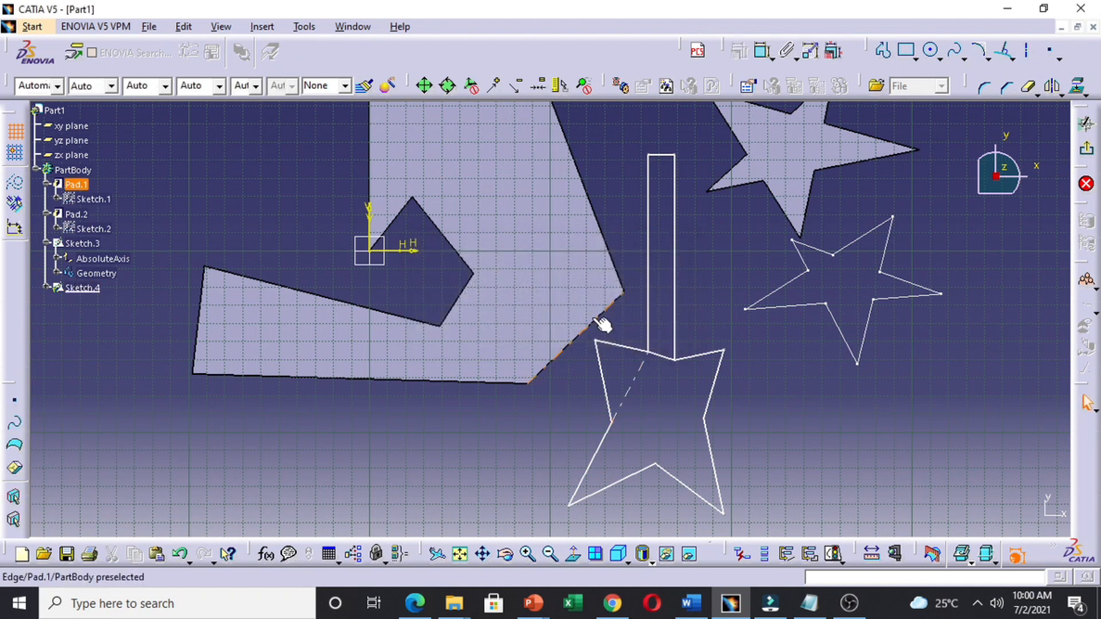
pyautogui.click(684, 361)
pyautogui.click(1026, 57)
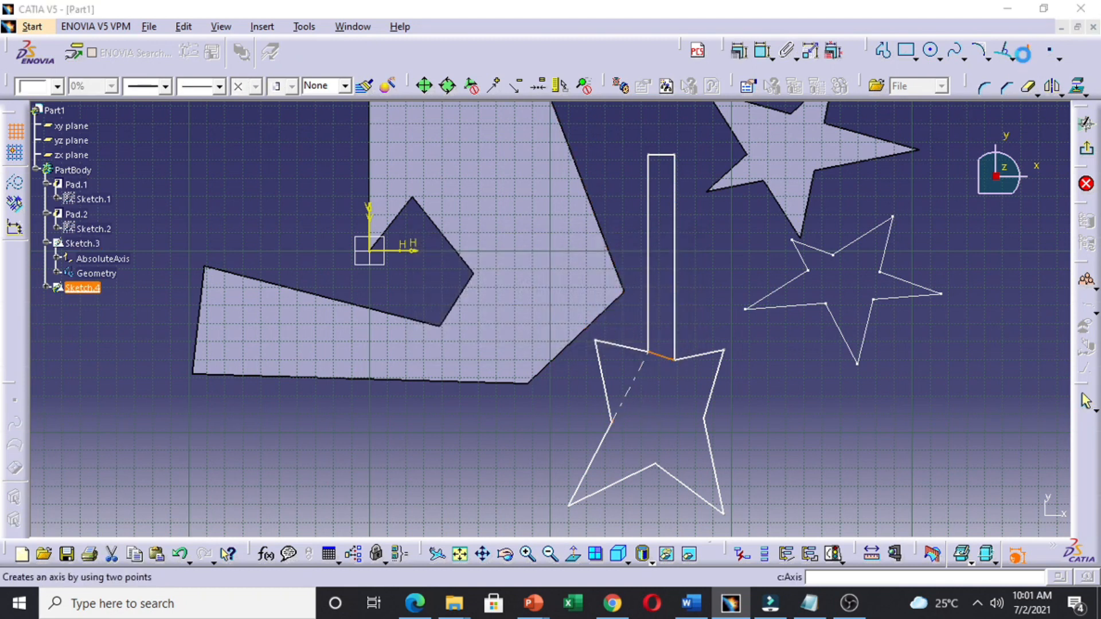
pyautogui.click(578, 337)
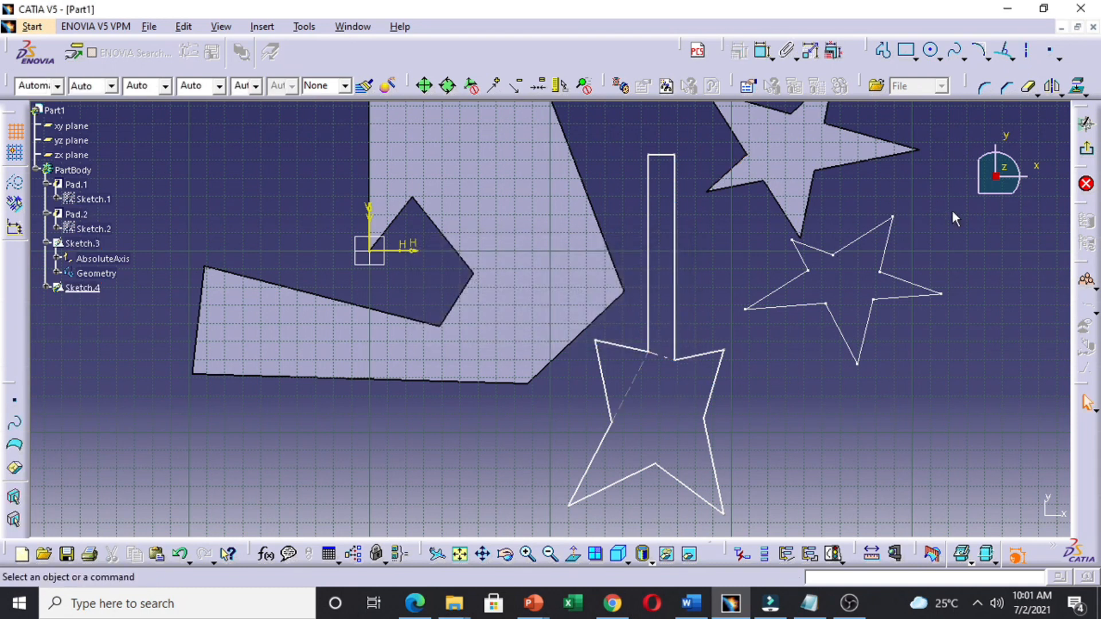
# - Exit the sketch and pad the necked star profile with a length of 20 mm
pyautogui.click(1086, 123)
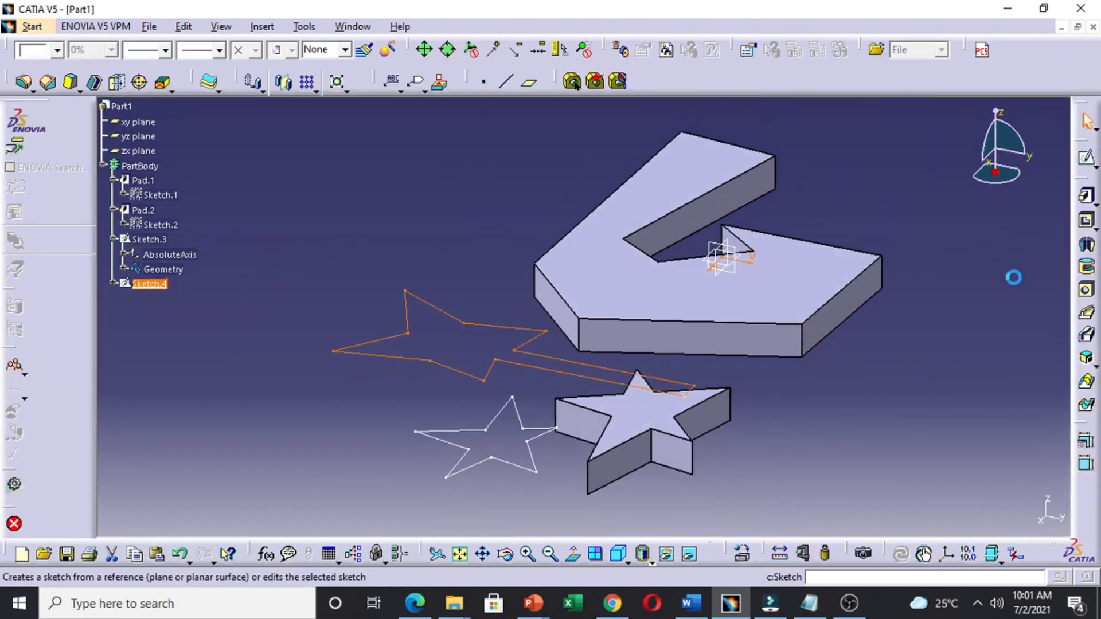
pyautogui.click(1086, 195)
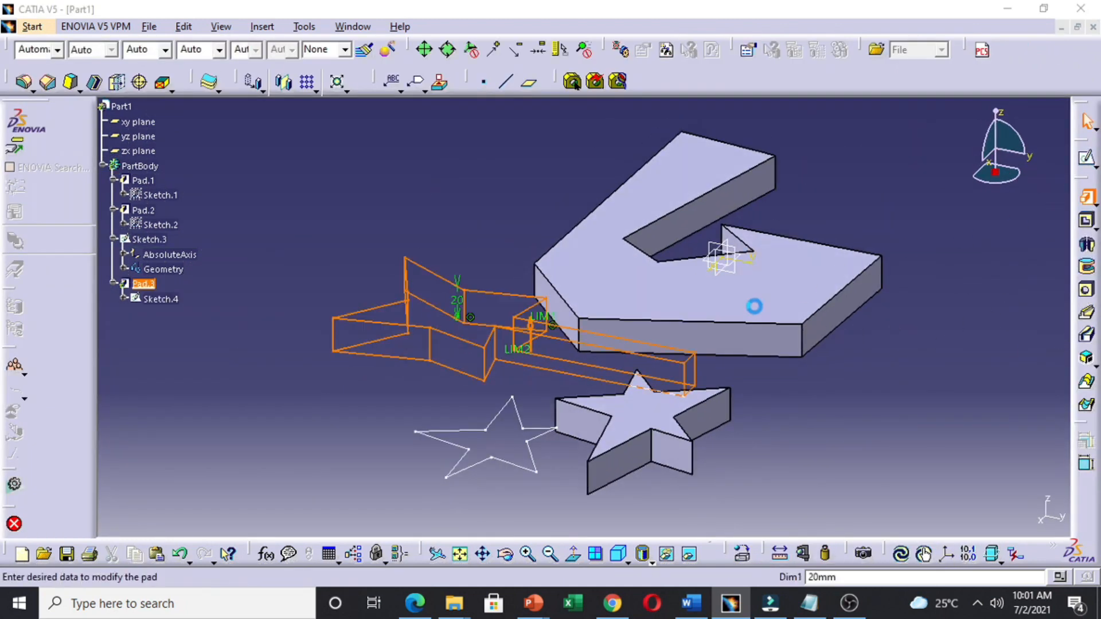
pyautogui.click(769, 386)
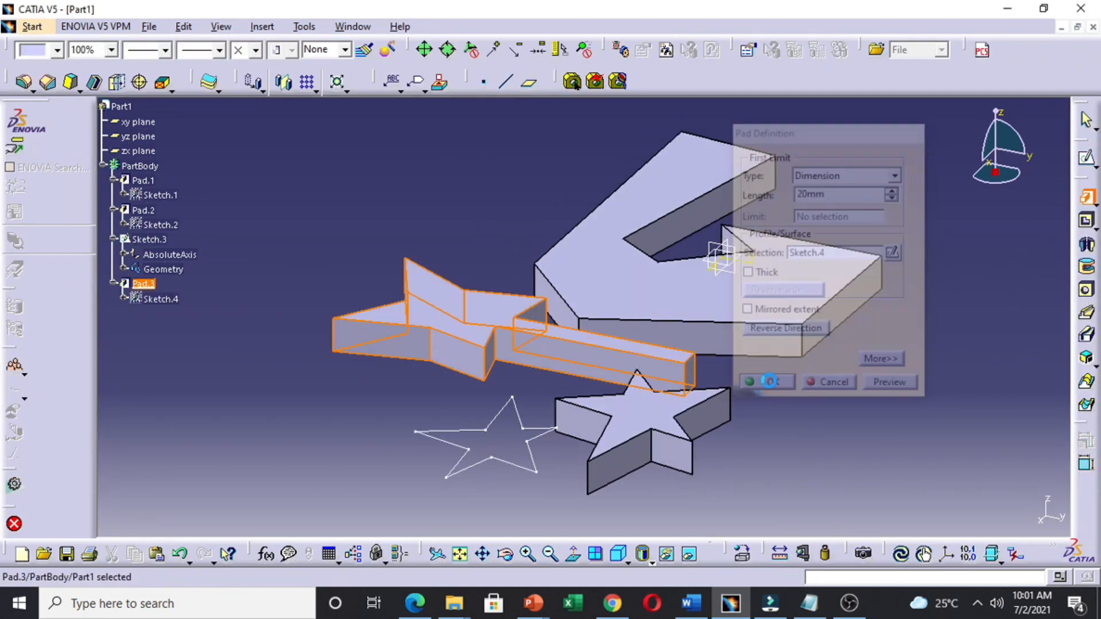
# - Deselect the new pad and start a new sketch on the xy plane at the origin
pyautogui.click(873, 207)
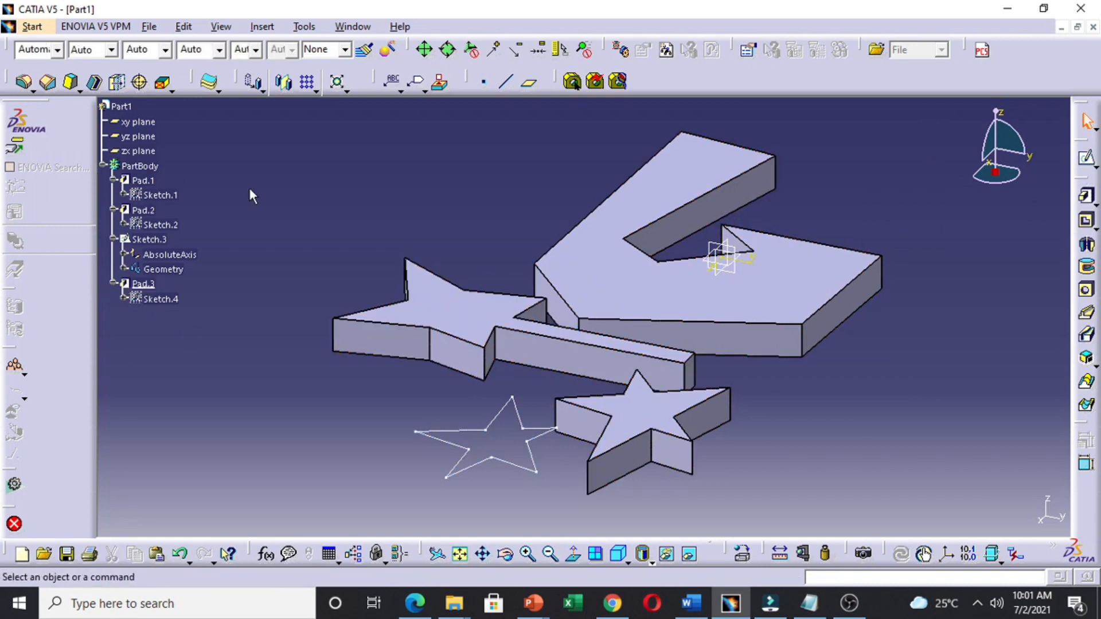
pyautogui.click(1086, 163)
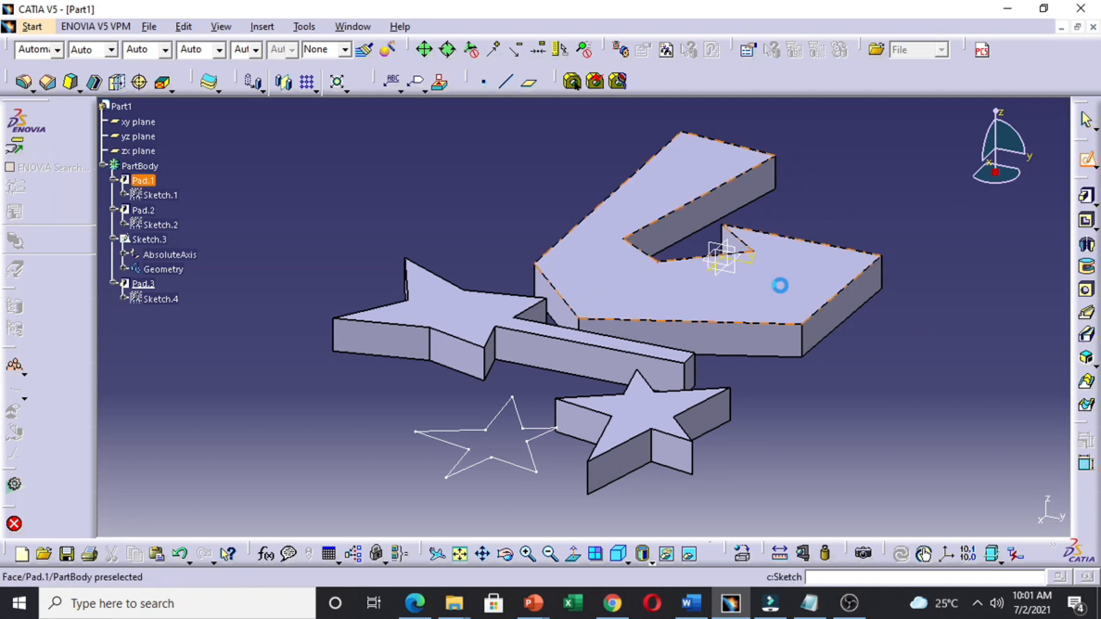
pyautogui.click(705, 258)
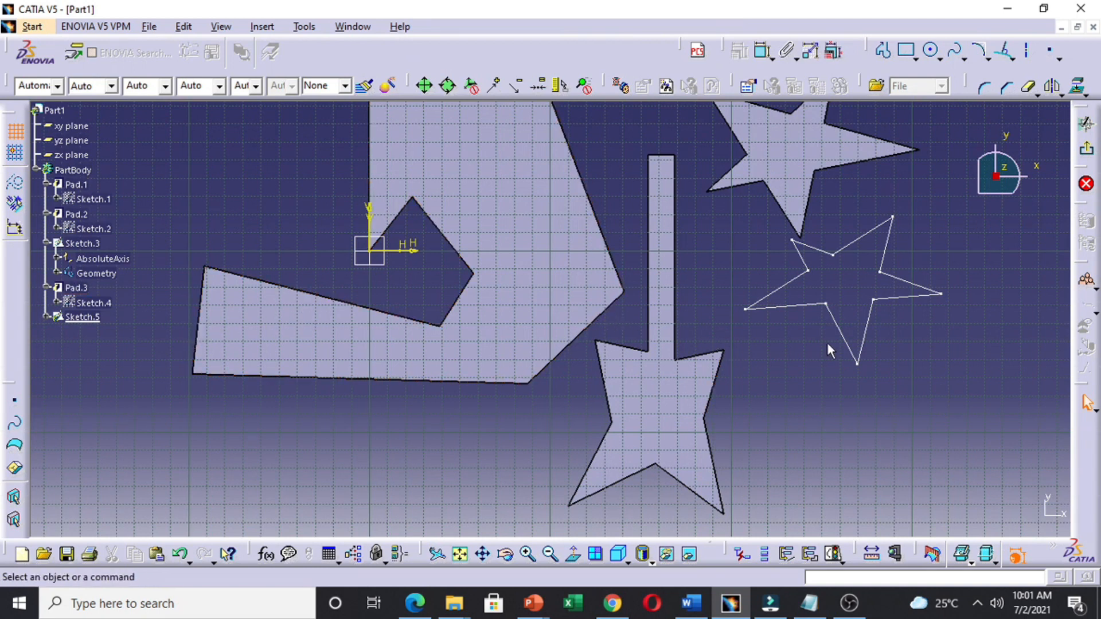
pyautogui.keyDown('ctrl'); pyautogui.moveTo(830, 350); pyautogui.dragTo(845, 376, button='middle'); pyautogui.keyUp('ctrl')
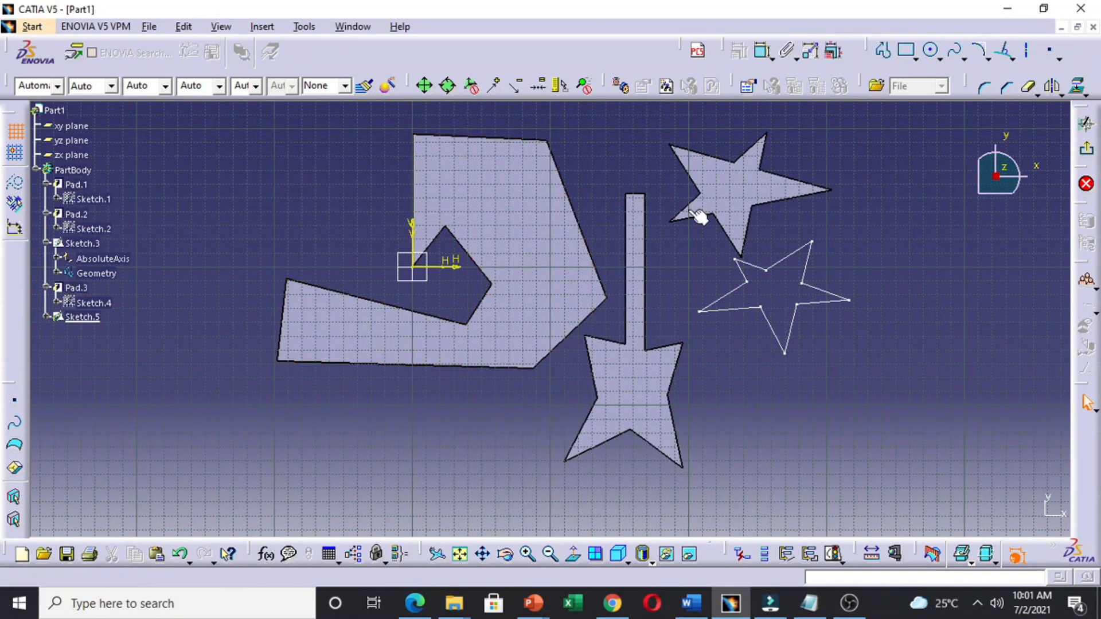
pyautogui.click(931, 51)
pyautogui.click(903, 251)
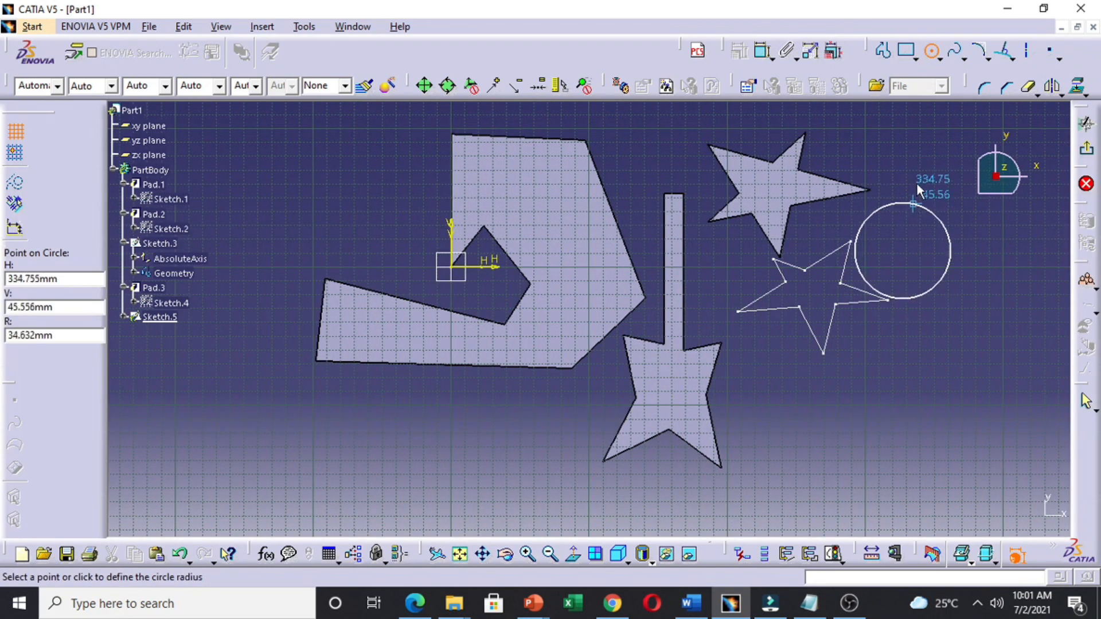
pyautogui.press('Escape')
# - Draw a closed three-point spline beside the unpadded star outline, ending it on its own start point
pyautogui.click(955, 50)
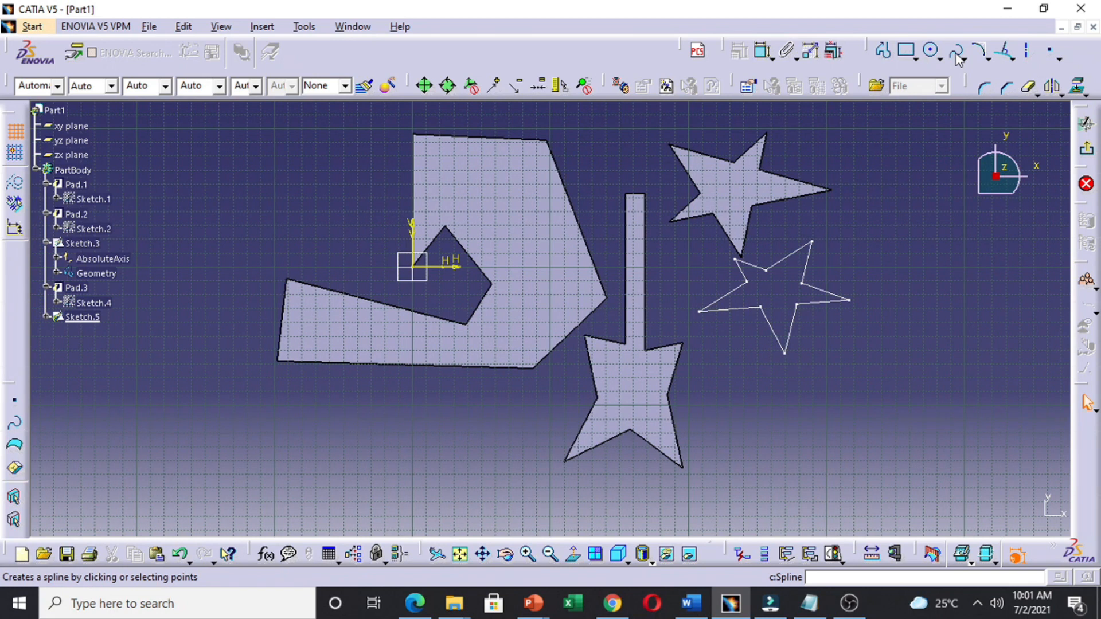
pyautogui.click(915, 214)
pyautogui.click(1020, 267)
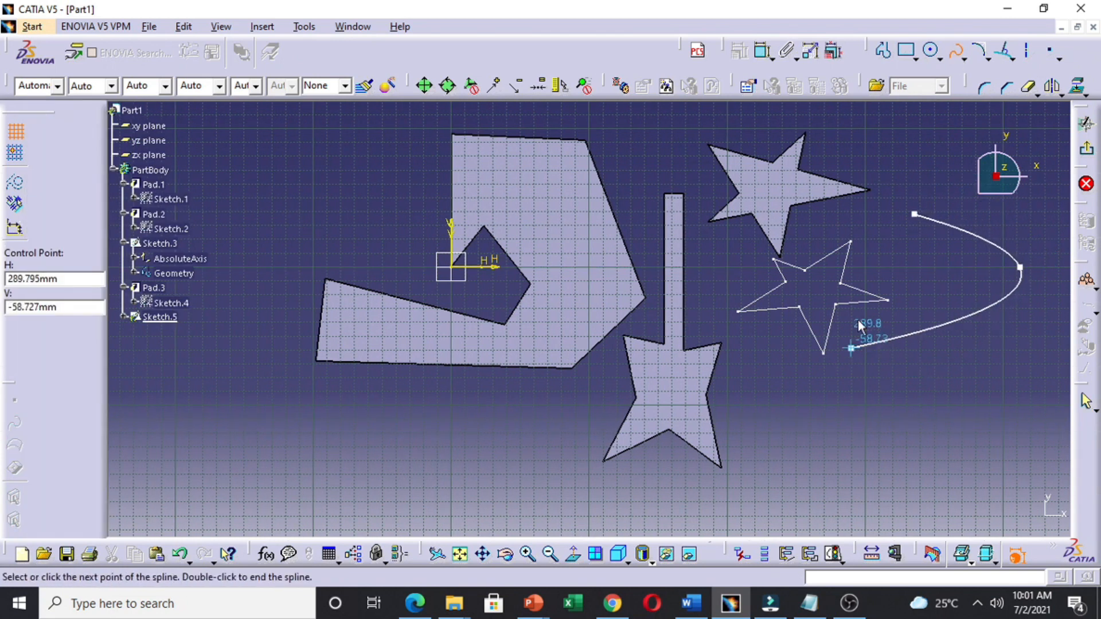
pyautogui.click(889, 274)
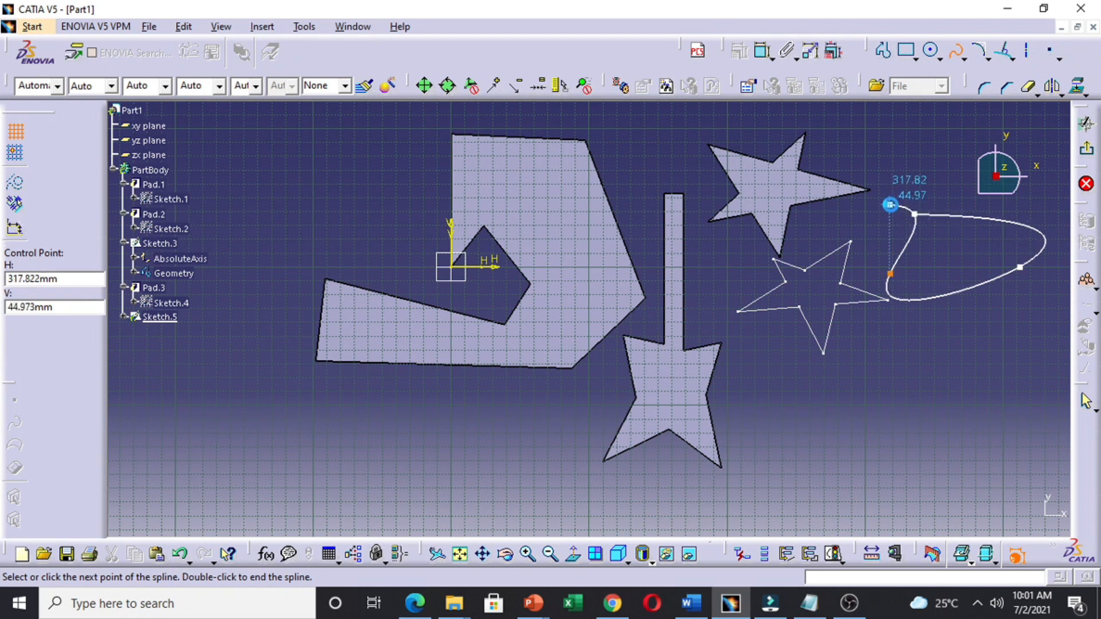
pyautogui.click(914, 214)
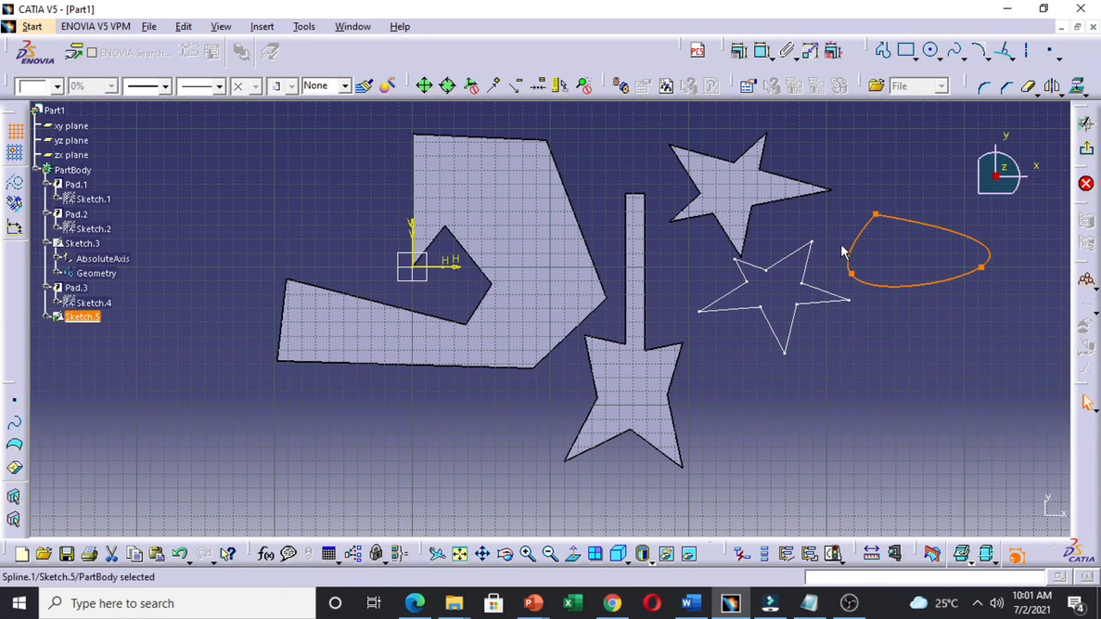
# - Draw a second closed three-point spline below the first one, ending it on its start point
pyautogui.click(953, 53)
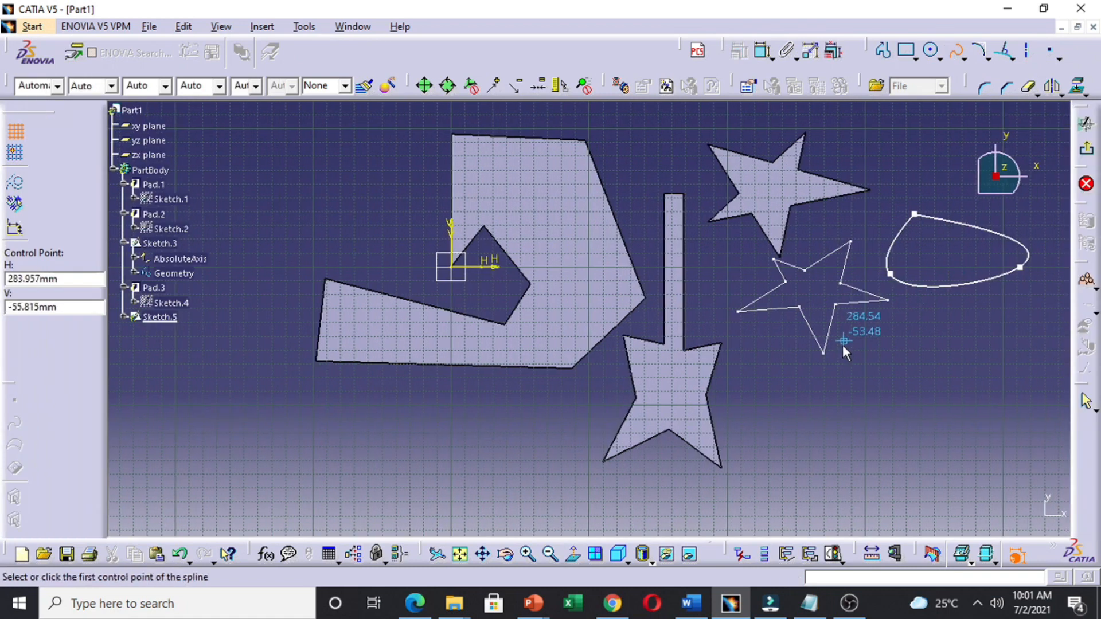
pyautogui.click(944, 356)
pyautogui.click(935, 473)
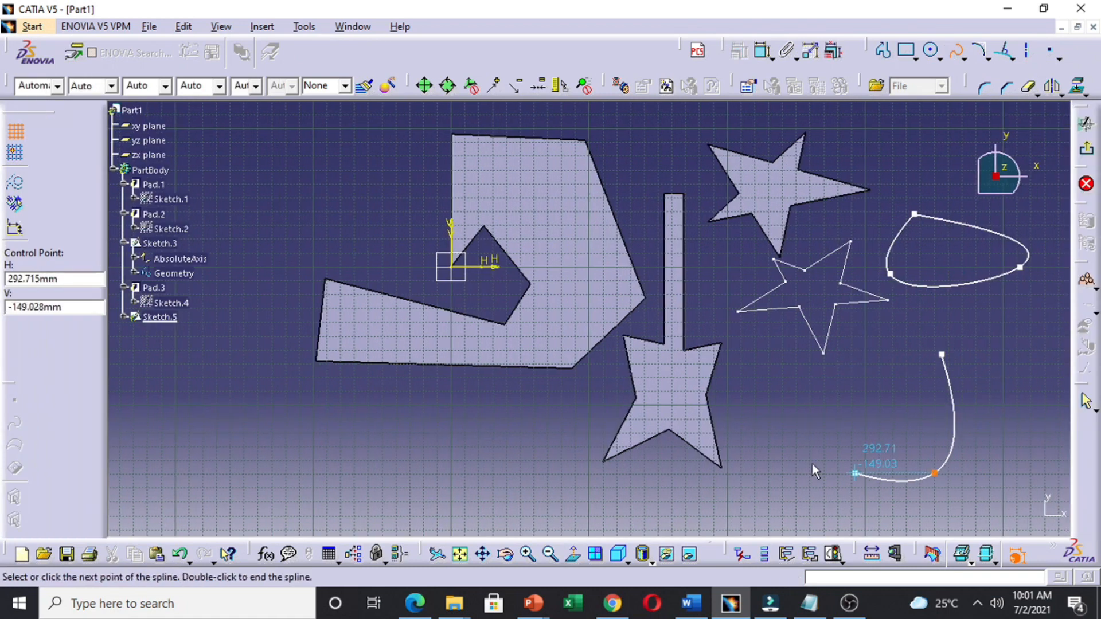
pyautogui.click(849, 390)
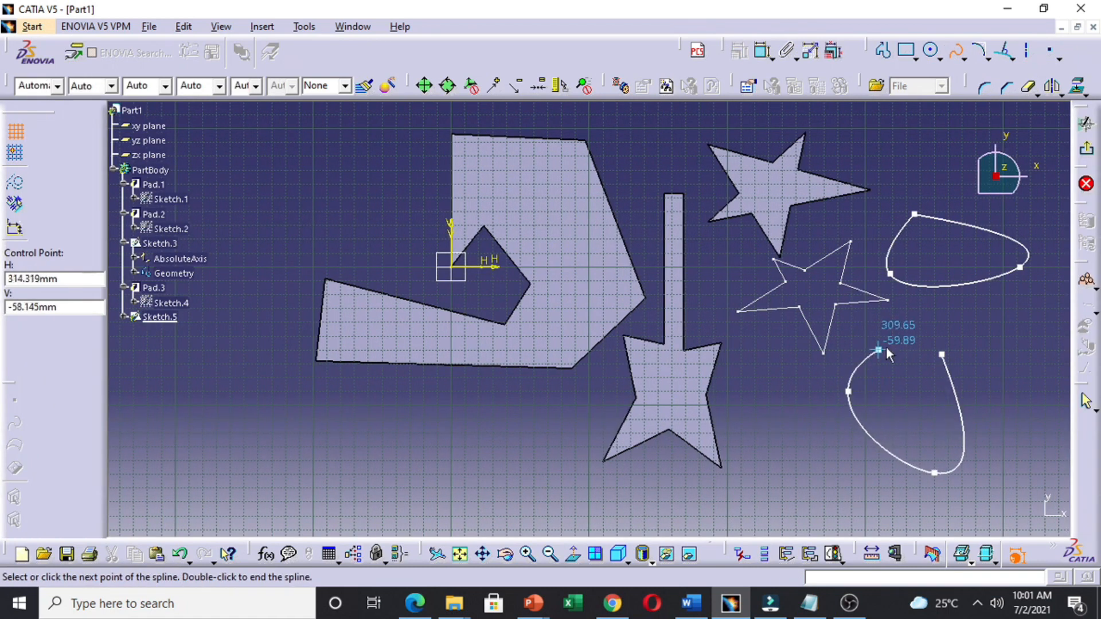
pyautogui.click(942, 354)
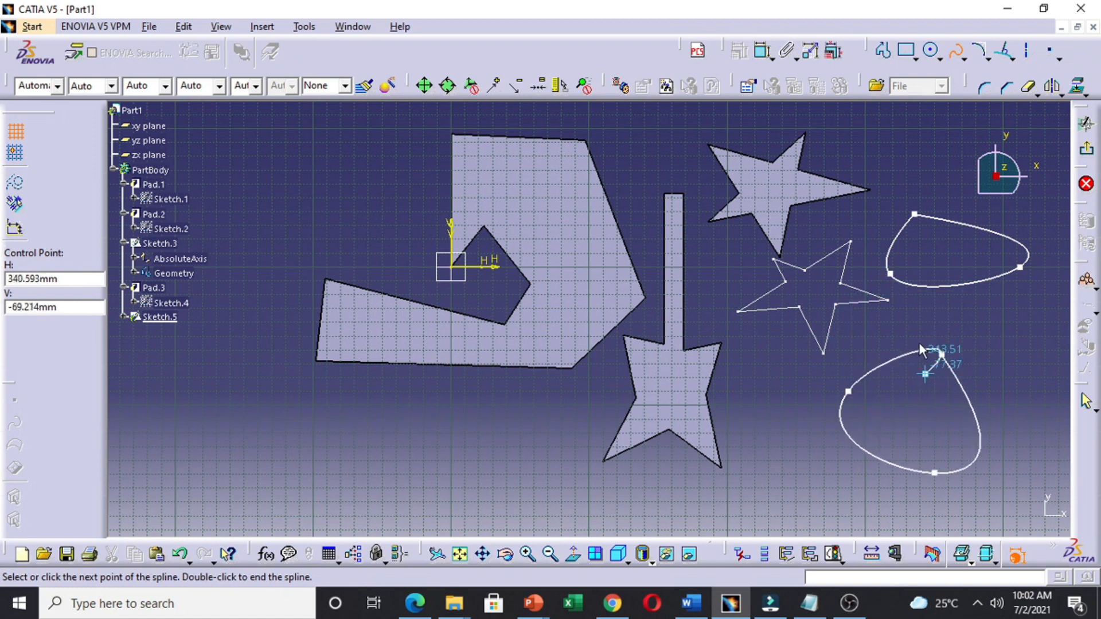
pyautogui.doubleClick(952, 349)
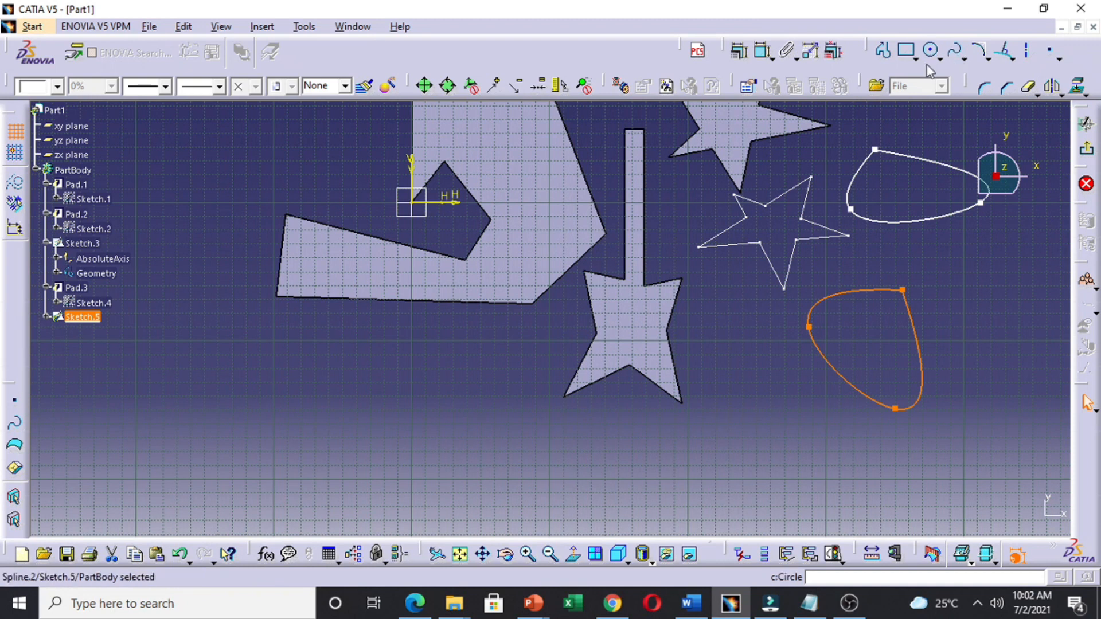
pyautogui.moveTo(777, 304); pyautogui.dragTo(980, 425)
pyautogui.moveTo(761, 289); pyautogui.dragTo(998, 453)
pyautogui.click(959, 262)
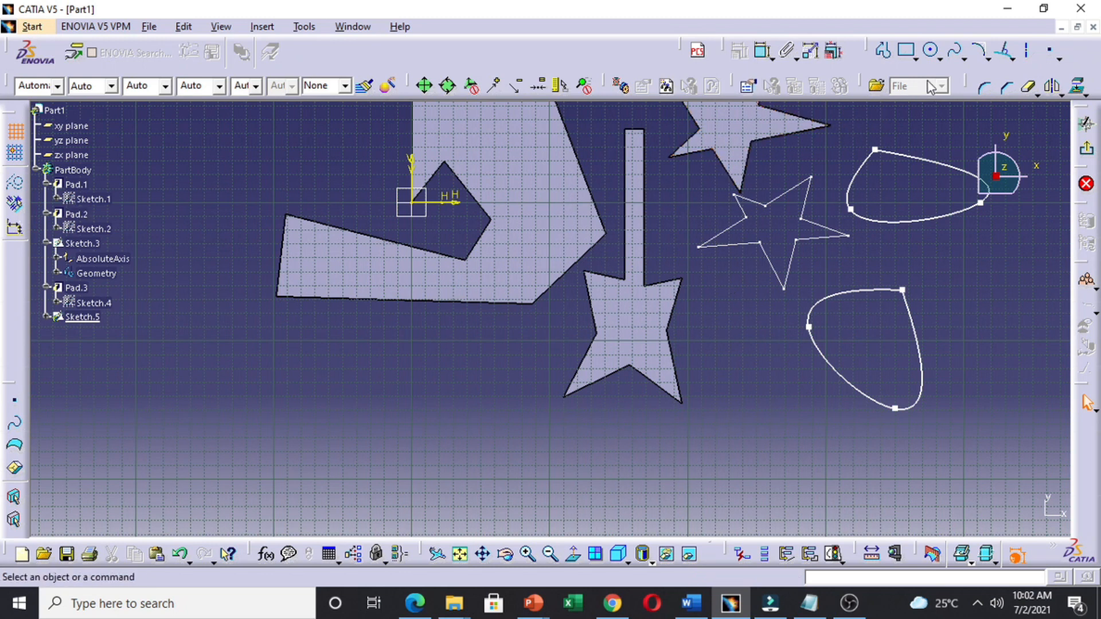
# - Draw a closed four-sided tilted outline in the empty area below the large pad with the Profile tool
pyautogui.moveTo(698, 335); pyautogui.dragTo(739, 247, button='middle')
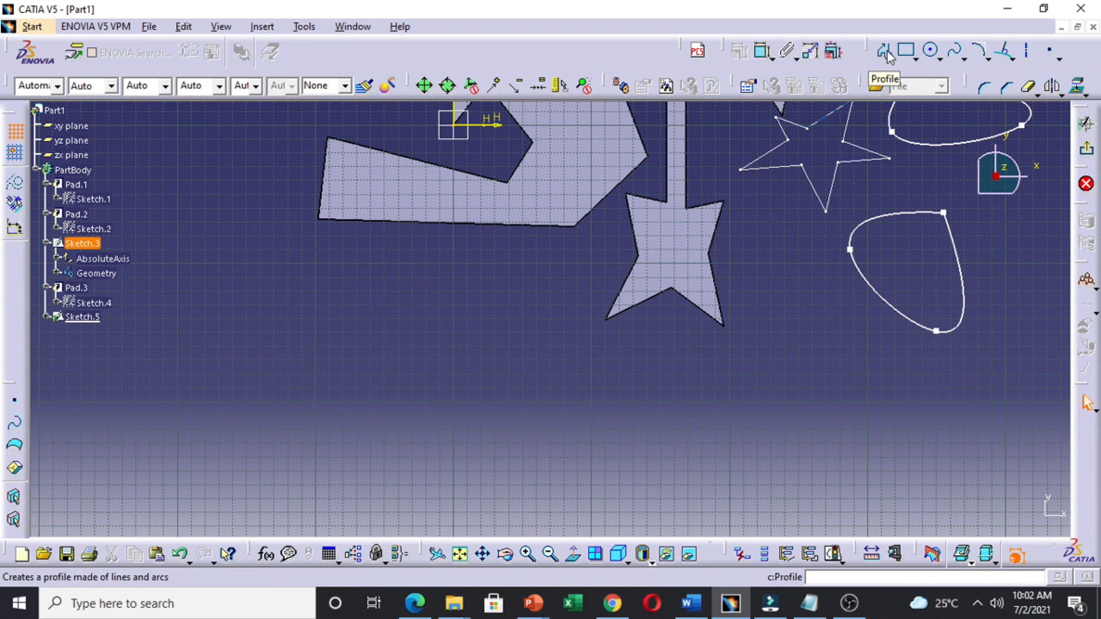
pyautogui.click(885, 53)
pyautogui.click(371, 364)
pyautogui.click(481, 266)
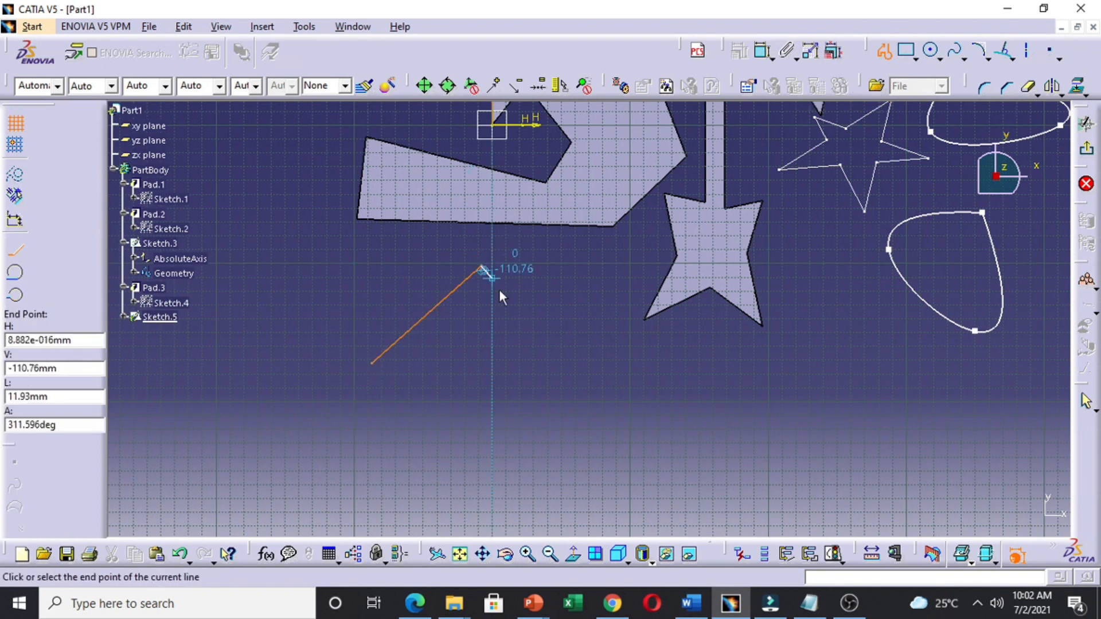
pyautogui.click(613, 390)
pyautogui.click(464, 473)
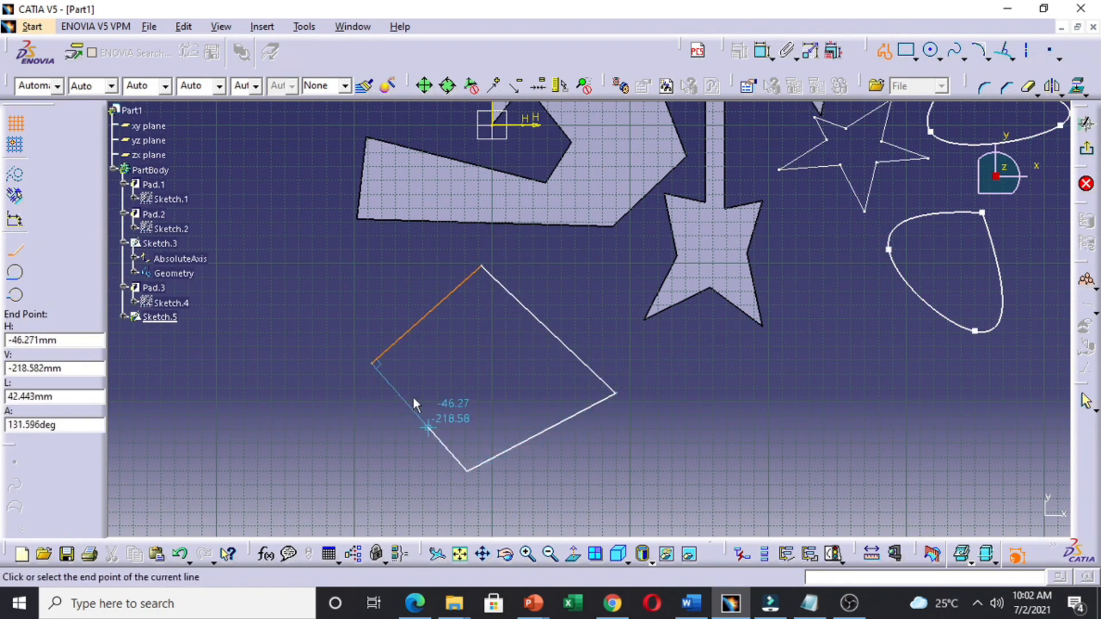
pyautogui.click(372, 364)
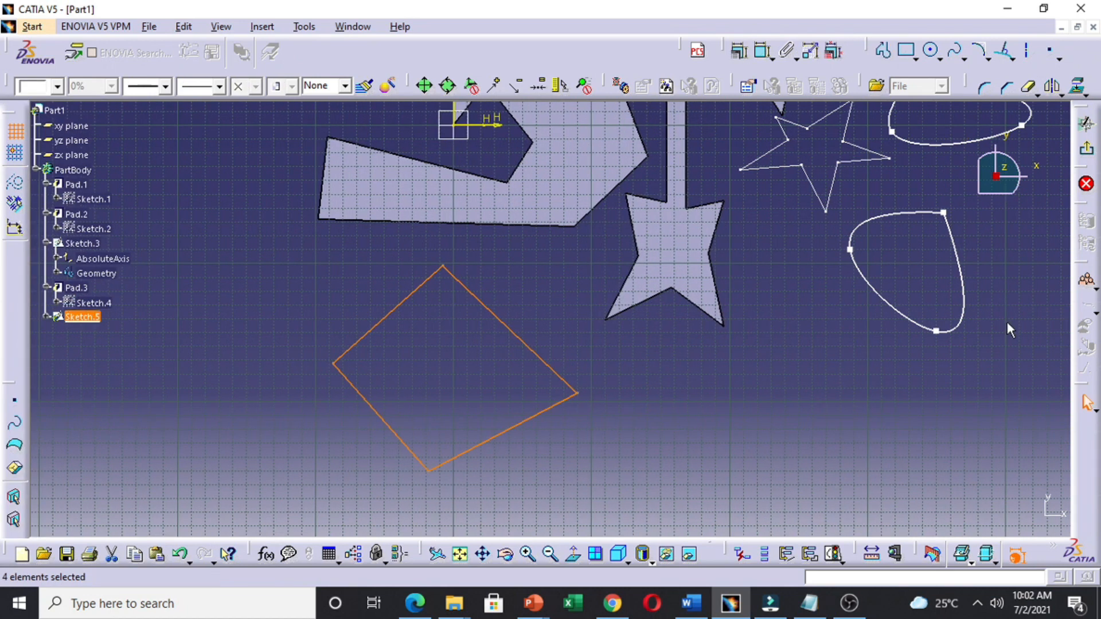
pyautogui.click(838, 364)
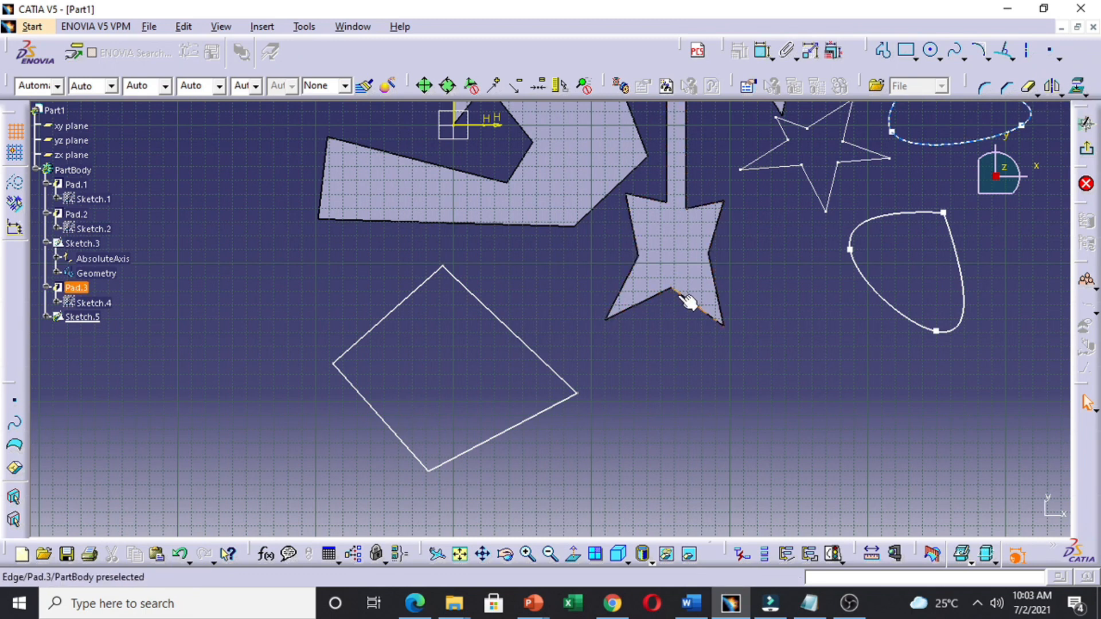
# - Draw a duplicate Profile line over the quadrilateral's upper-right edge, from its top corner to its right corner
pyautogui.click(887, 52)
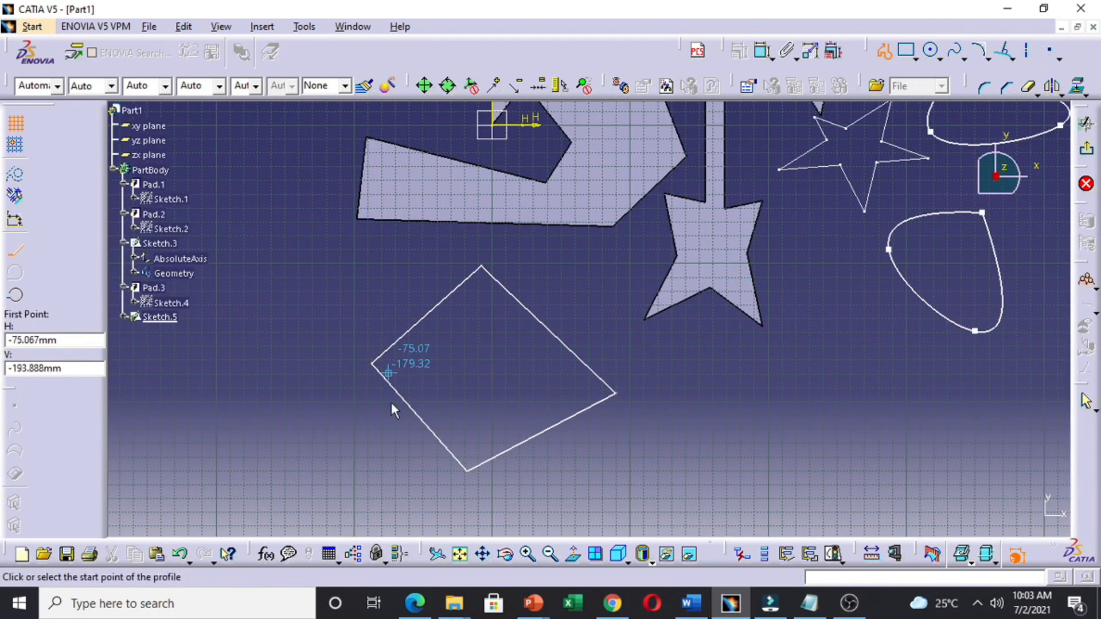
pyautogui.click(480, 266)
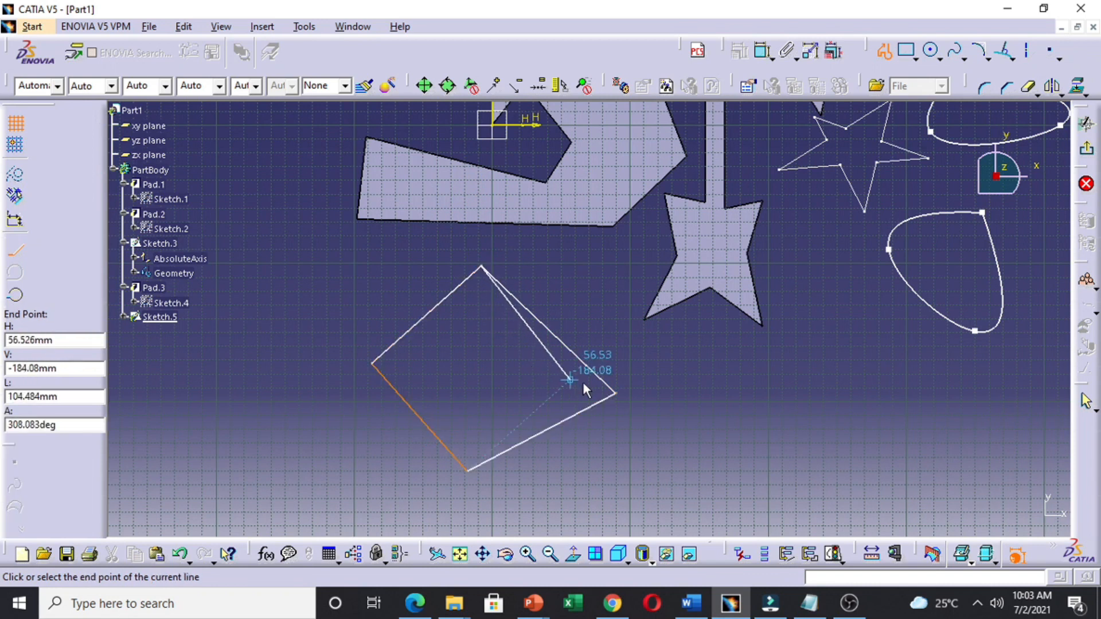
pyautogui.click(611, 390)
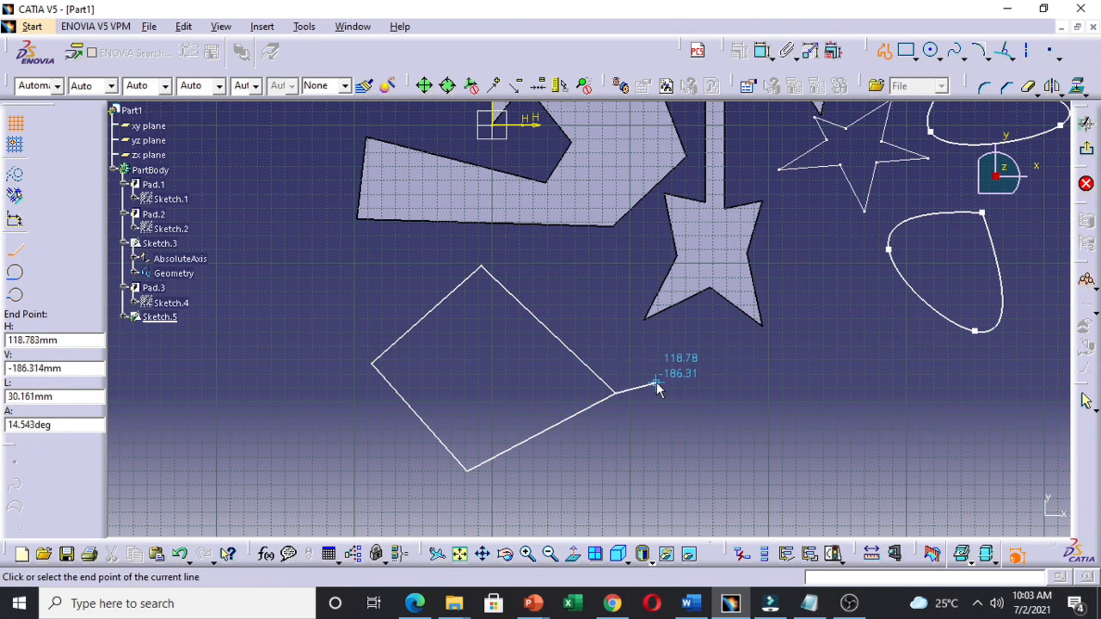
pyautogui.press('Escape')
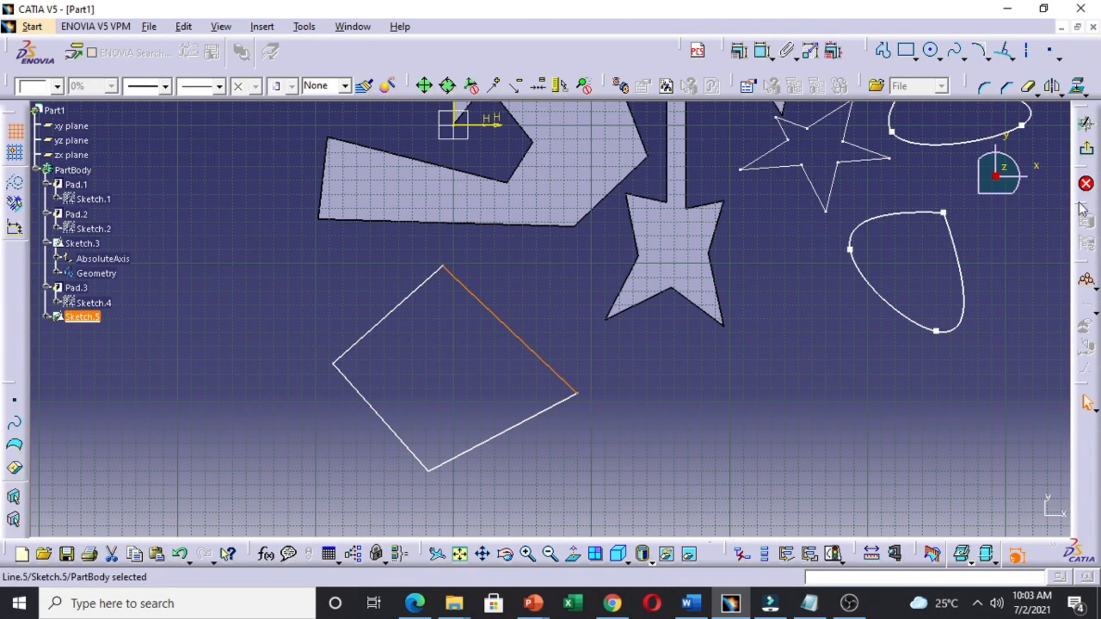
# - Exit the sketch and try to pad the quadrilateral and both splines with a length of 20 mm
pyautogui.click(1085, 149)
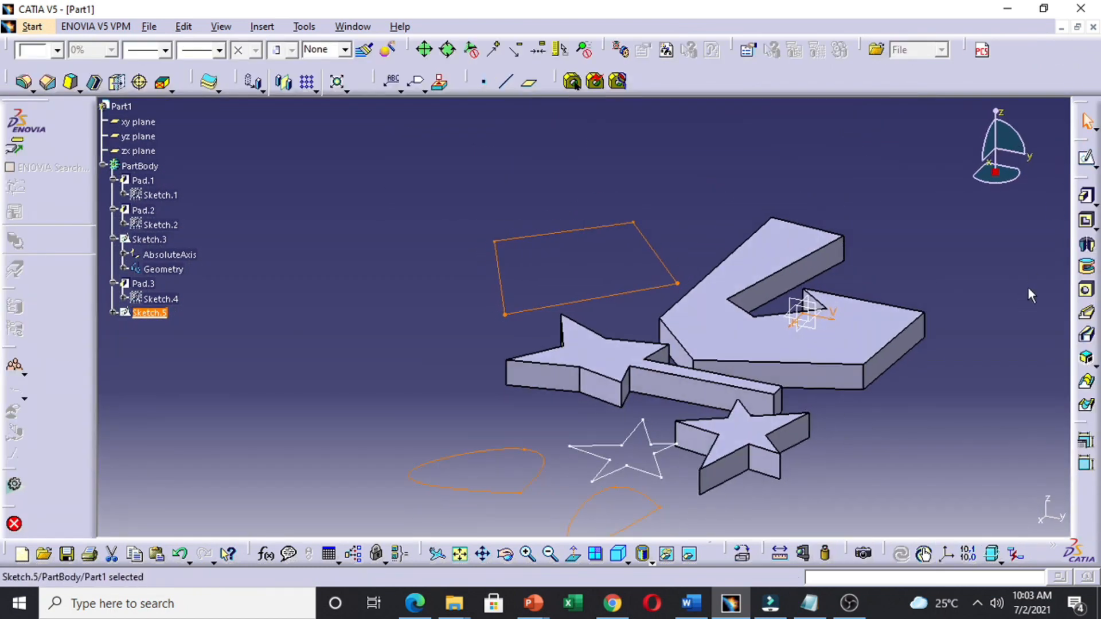
pyautogui.click(1084, 197)
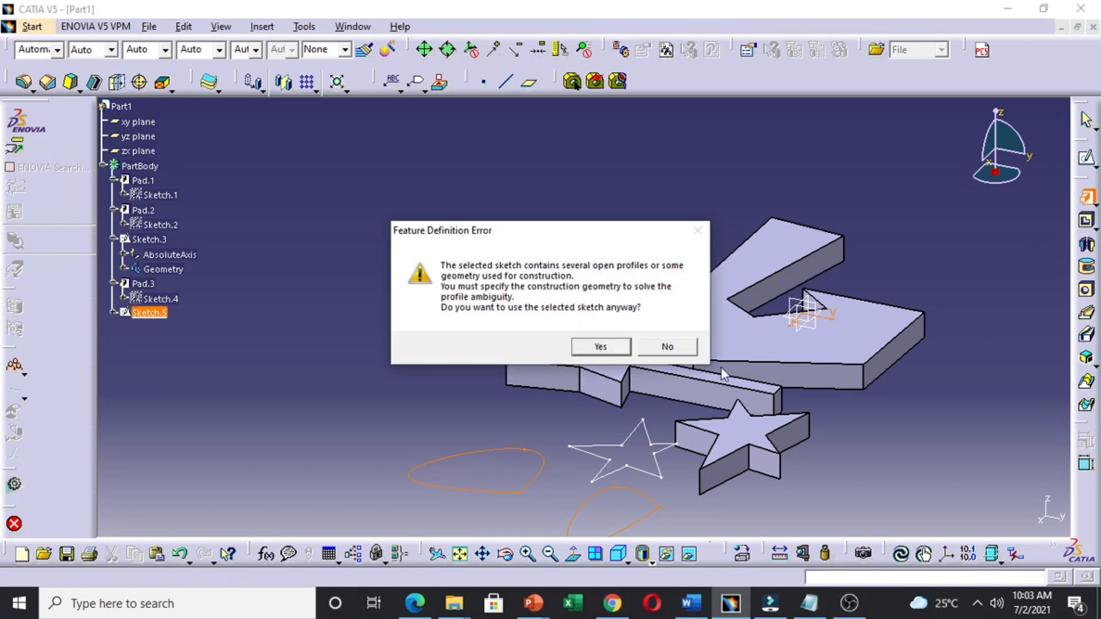
pyautogui.click(600, 347)
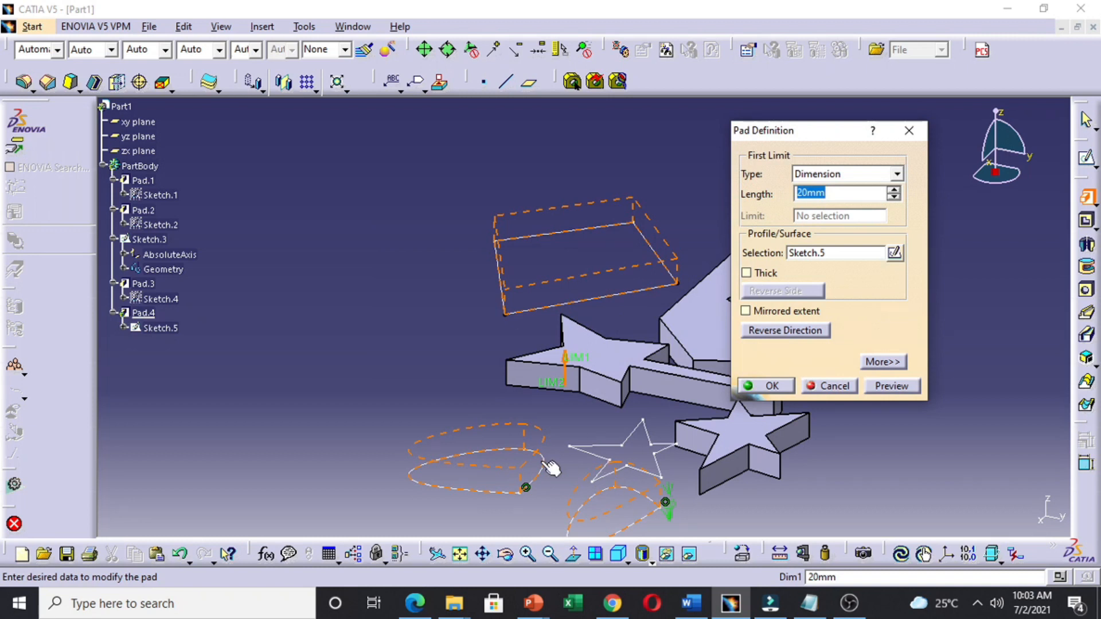
pyautogui.click(769, 386)
pyautogui.click(670, 346)
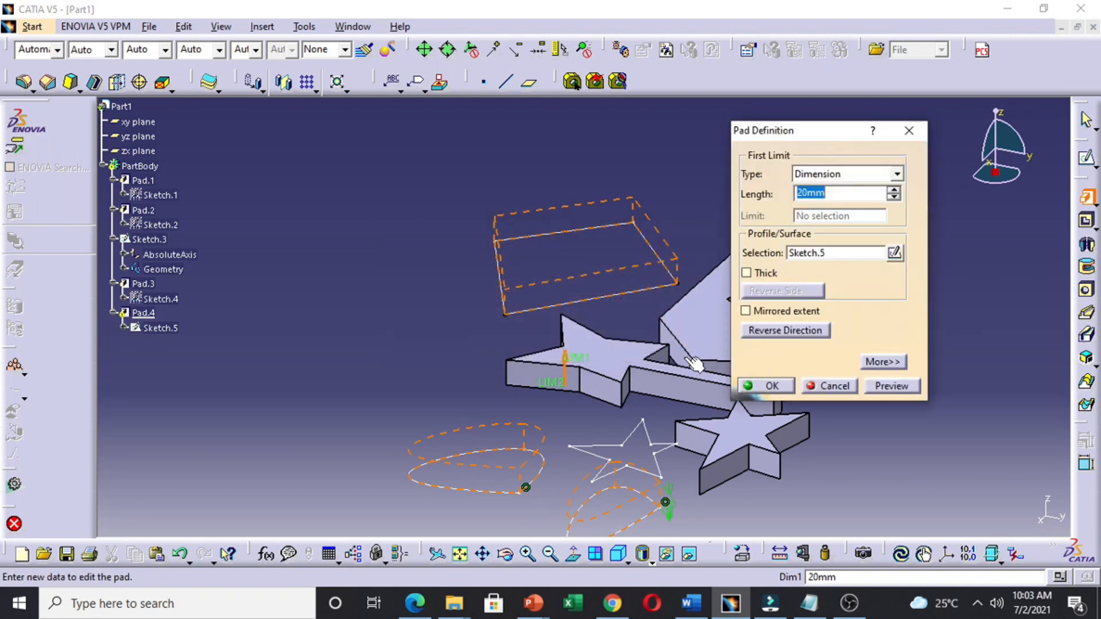
pyautogui.click(842, 386)
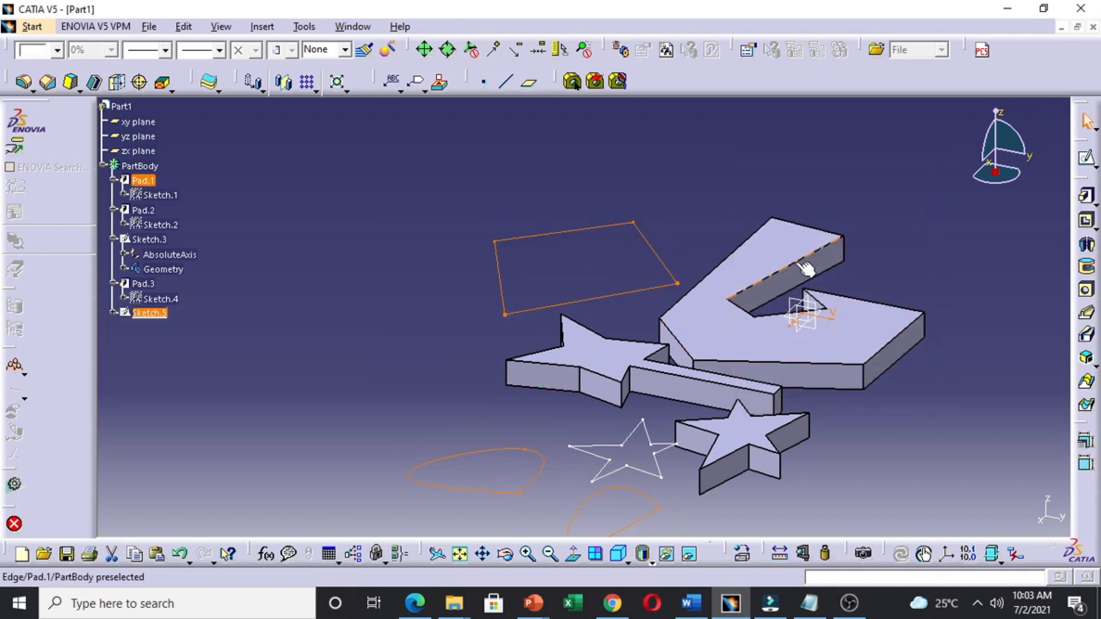
# - Reopen the sketch containing the quadrilateral and the two closed splines for editing
pyautogui.moveTo(933, 284); pyautogui.dragTo(936, 243, button='middle')
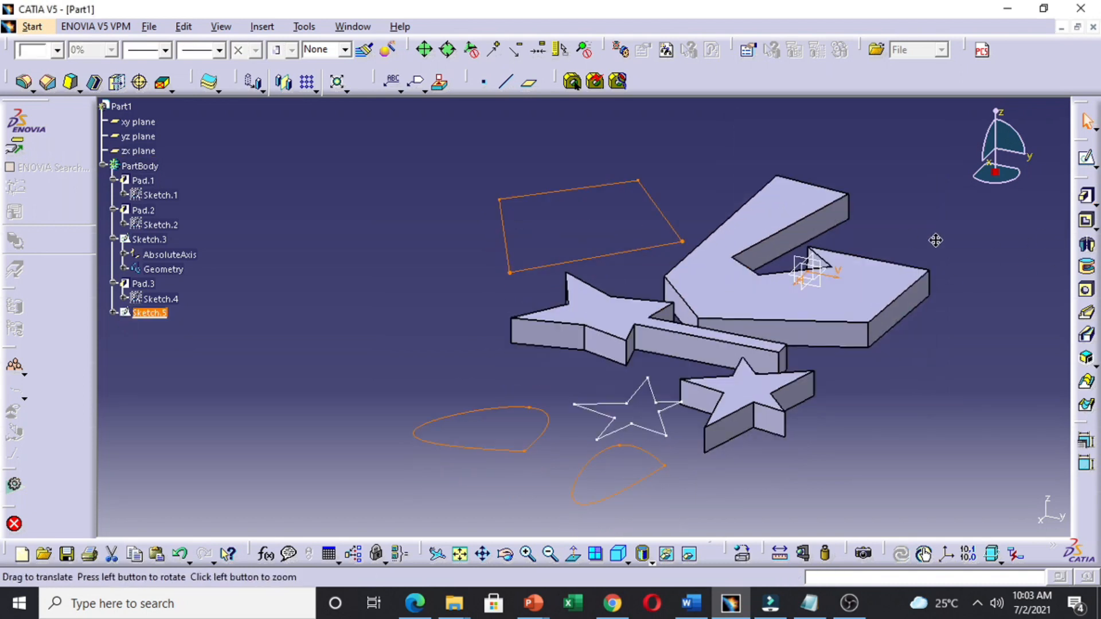
pyautogui.click(166, 313)
pyautogui.doubleClick(166, 312)
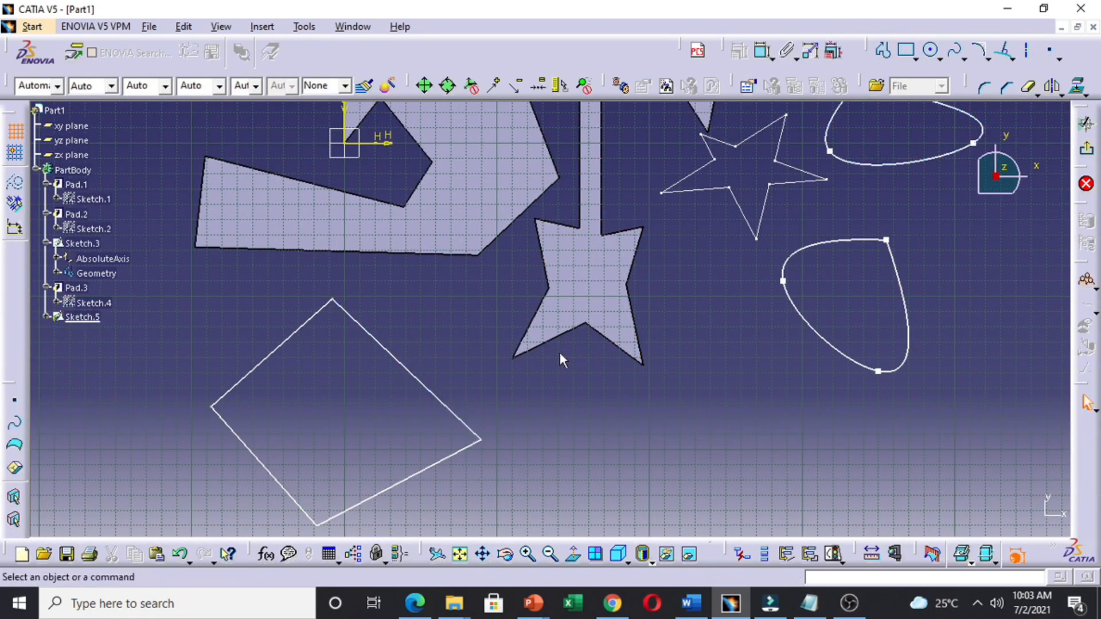
# - Exit the sketch and pad the quadrilateral and both closed splines together
pyautogui.click(1086, 147)
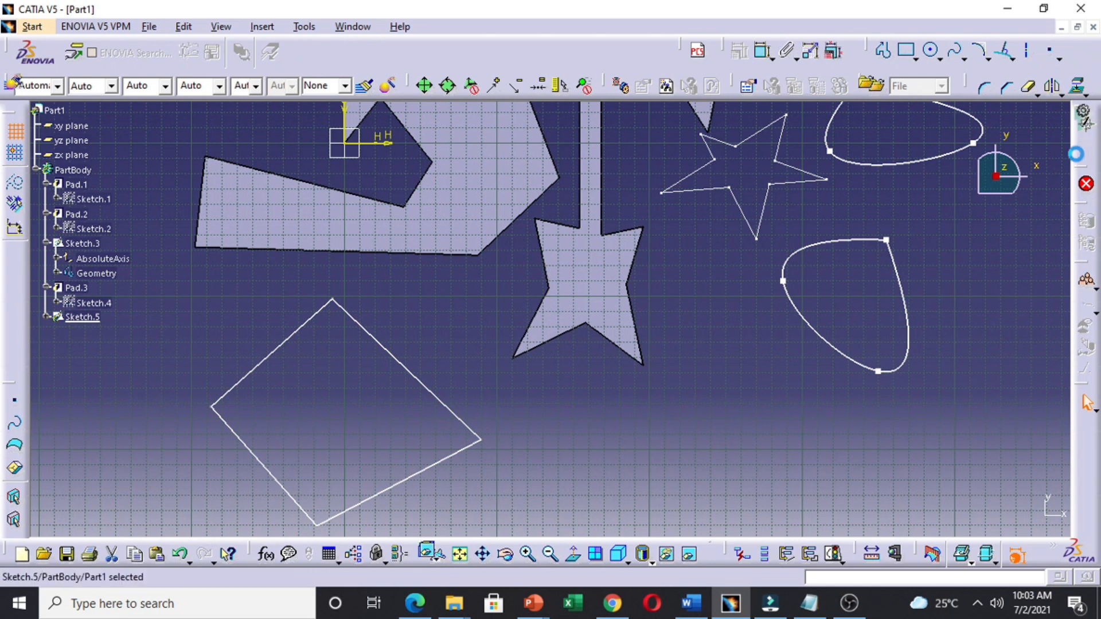
pyautogui.click(1088, 198)
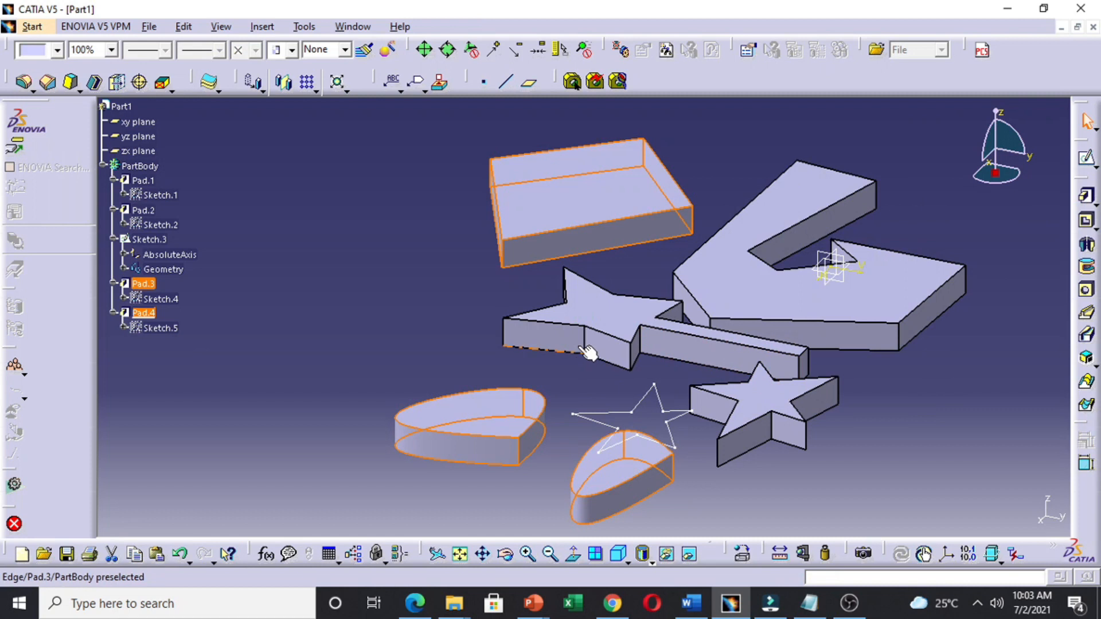
pyautogui.click(823, 467)
pyautogui.moveTo(823, 467); pyautogui.dragTo(855, 413, button='middle')
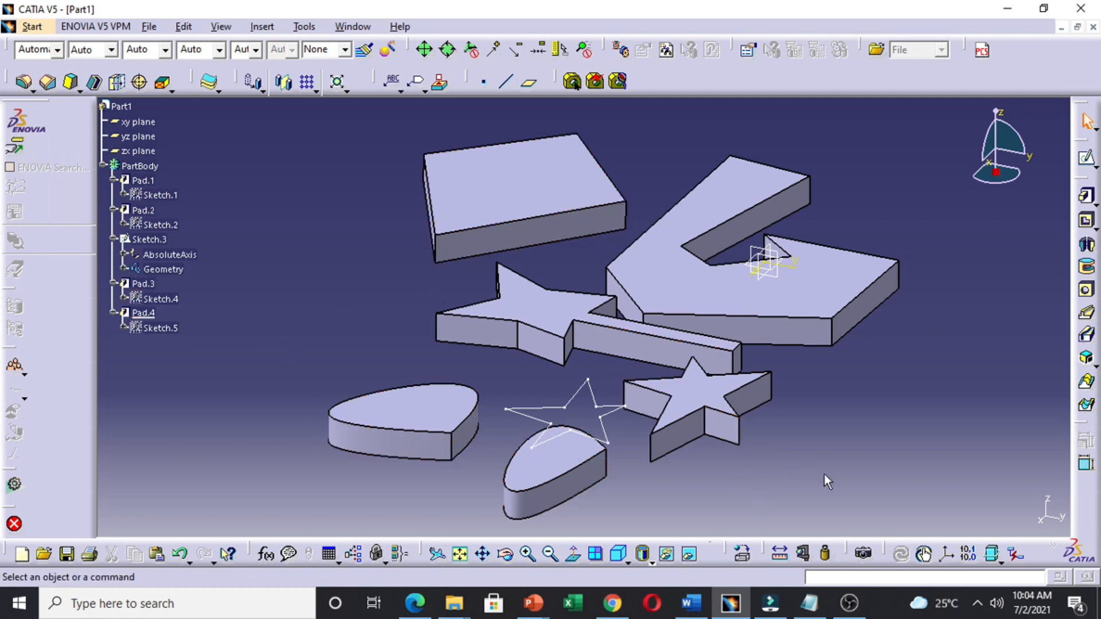
pyautogui.click(851, 599)
pyautogui.click(852, 599)
pyautogui.click(851, 600)
pyautogui.click(851, 599)
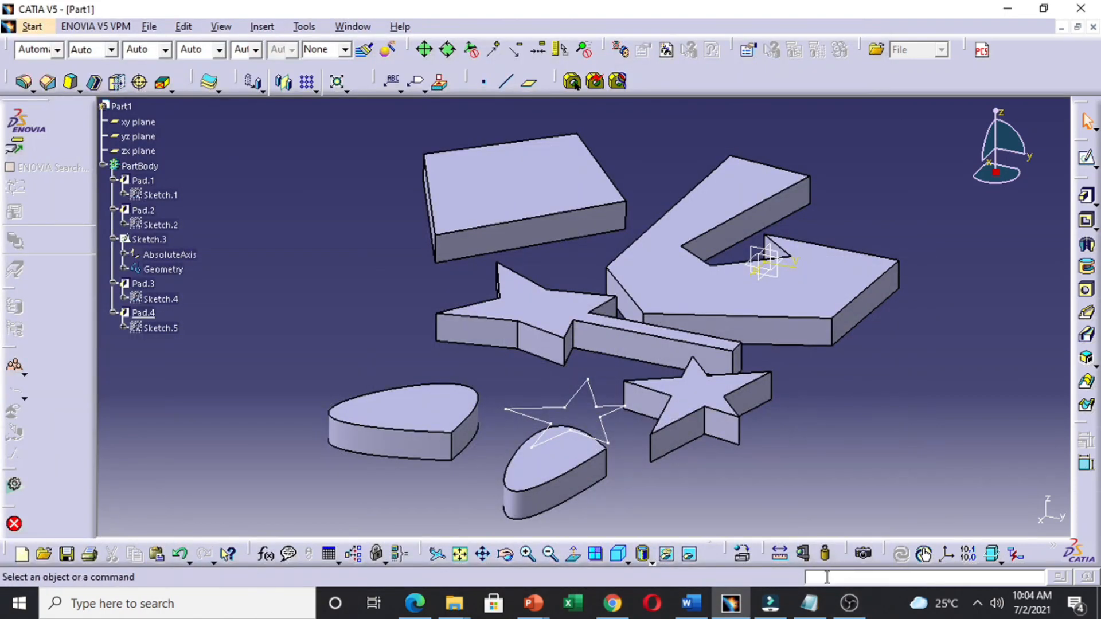